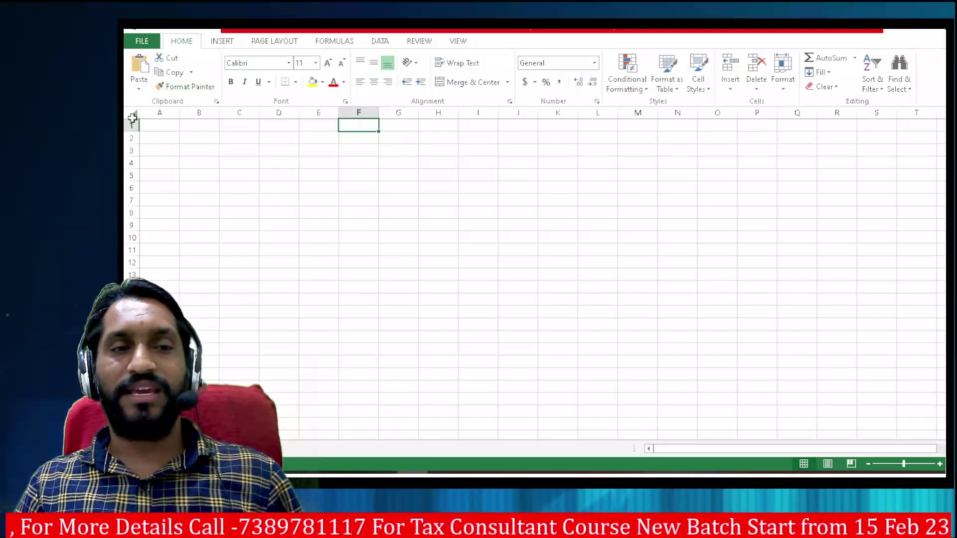
- Select columns A, B, C and D in turn, then cell D4
{"action": "left_click", "coordinate": [159, 113]}
{"action": "left_click", "coordinate": [199, 113]}
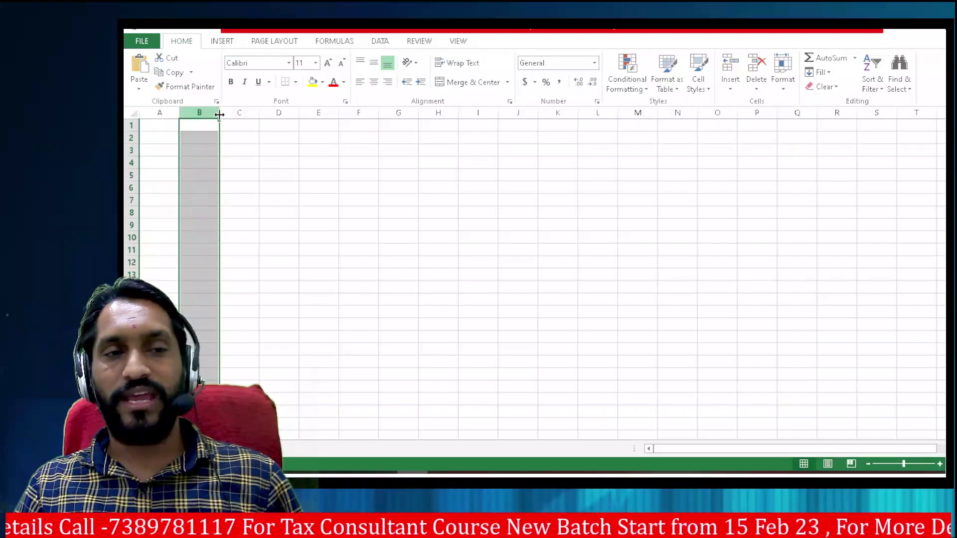
{"action": "left_click", "coordinate": [246, 114]}
{"action": "left_click", "coordinate": [288, 112]}
{"action": "left_click", "coordinate": [287, 160]}
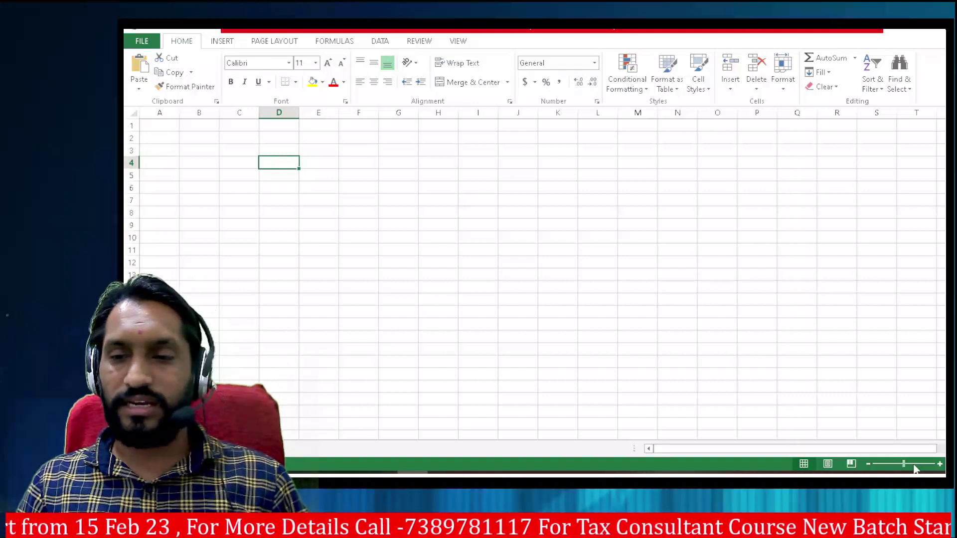
- Zoom the sheet in, pick cell D2, then select every cell on the worksheet
{"action": "left_click_drag", "start_coordinate": [913, 463], "coordinate": [914, 463]}
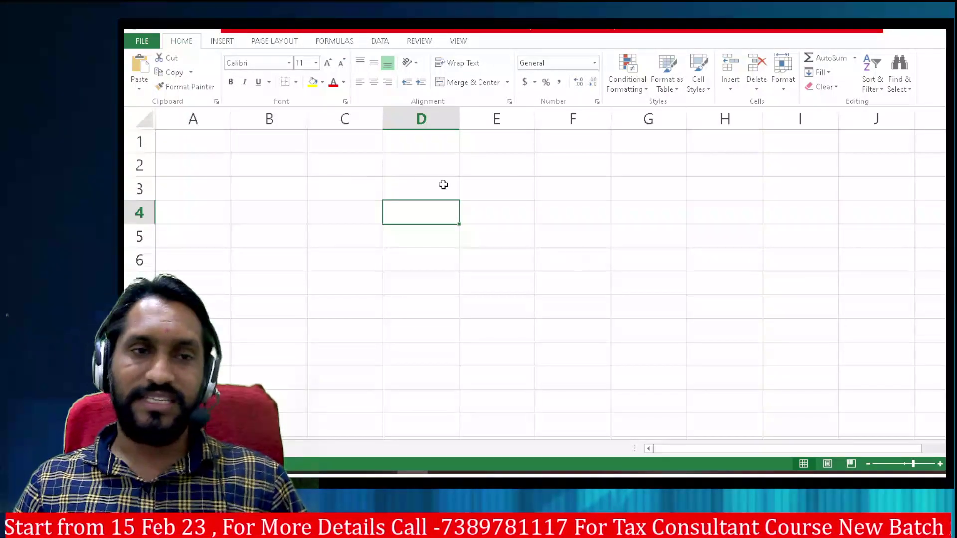
{"action": "left_click", "coordinate": [409, 166]}
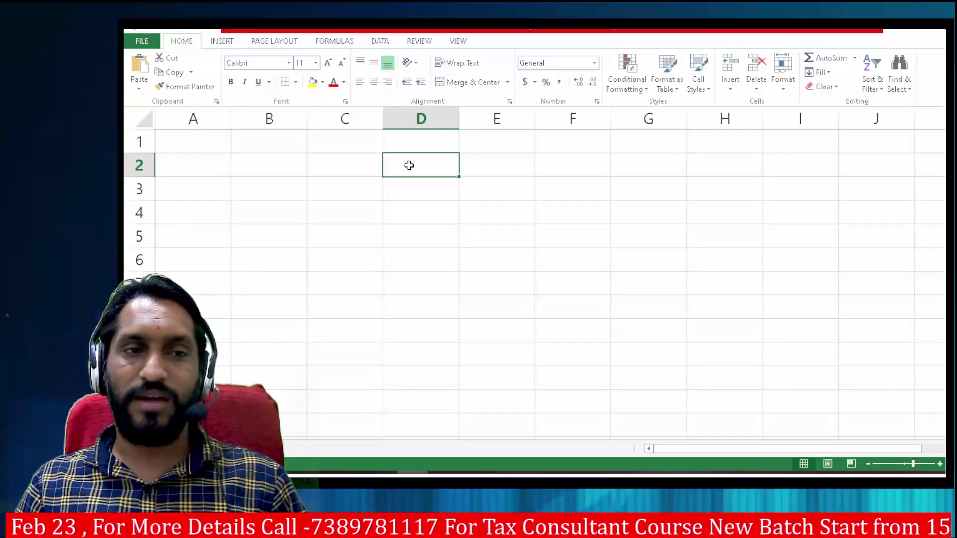
{"action": "left_click", "coordinate": [143, 119]}
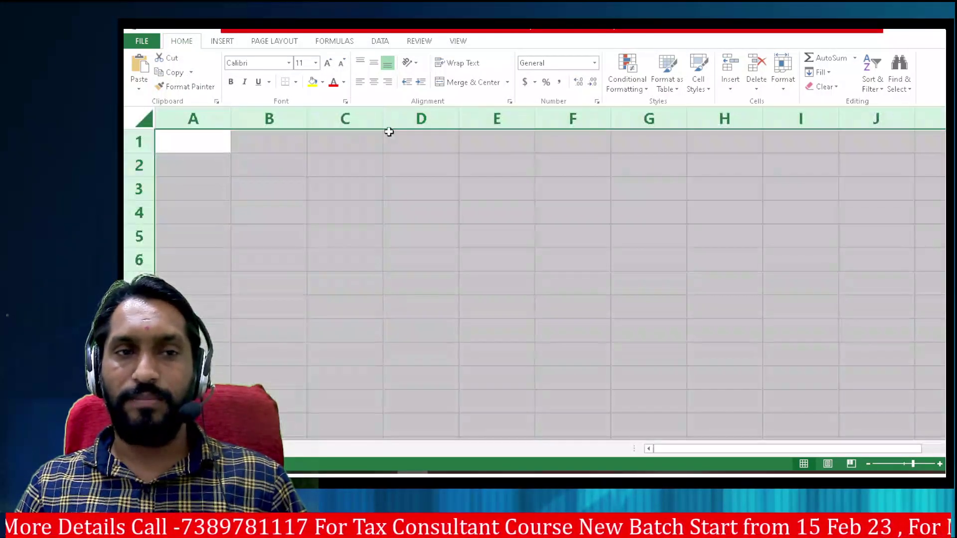
- Turn on the Formula Bar from the View tab and return to the sheet at D2
{"action": "left_click", "coordinate": [459, 42]}
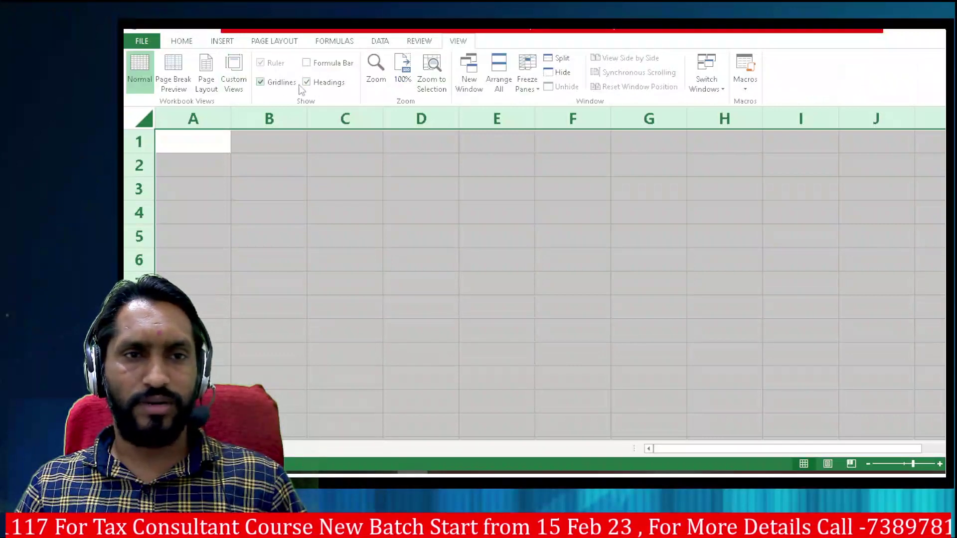
{"action": "left_click", "coordinate": [307, 64]}
{"action": "left_click", "coordinate": [437, 199]}
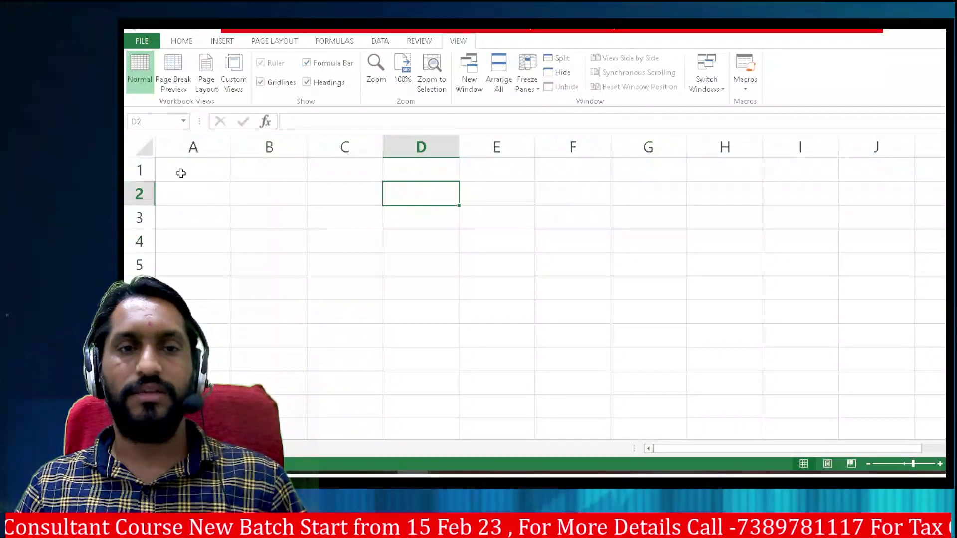
- Select cells C2, B4, B3, B2 and C2 in turn
{"action": "left_click", "coordinate": [325, 190]}
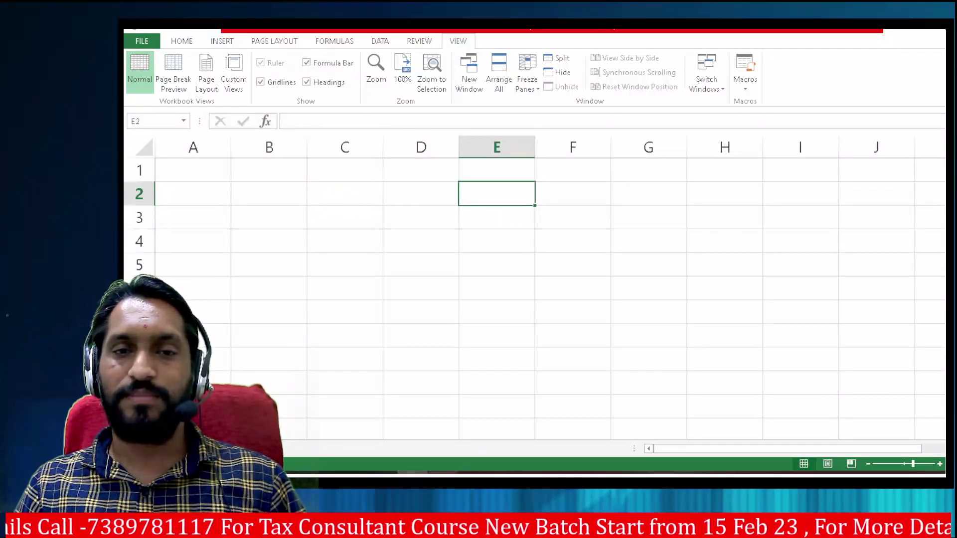
{"action": "left_click", "coordinate": [256, 242]}
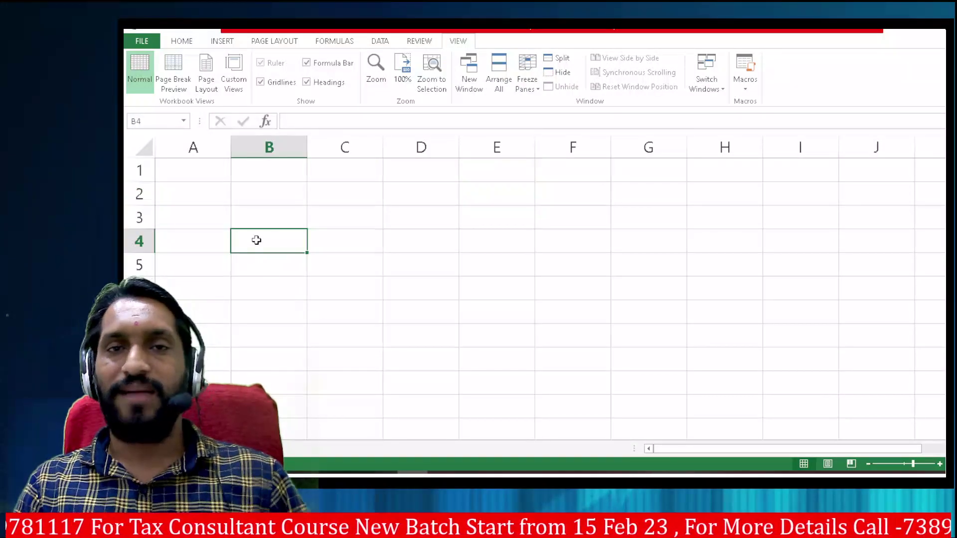
{"action": "left_click", "coordinate": [256, 216]}
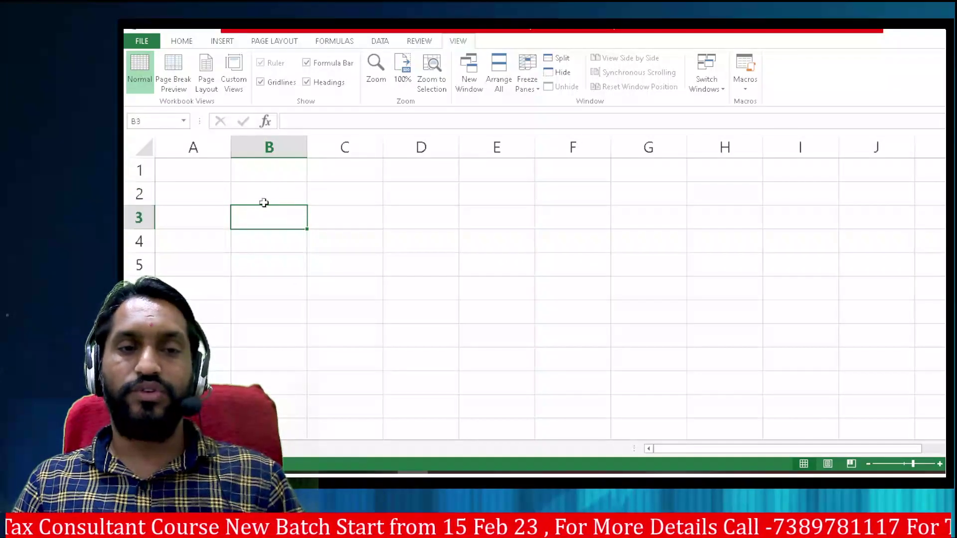
{"action": "left_click", "coordinate": [271, 183]}
{"action": "left_click", "coordinate": [356, 193]}
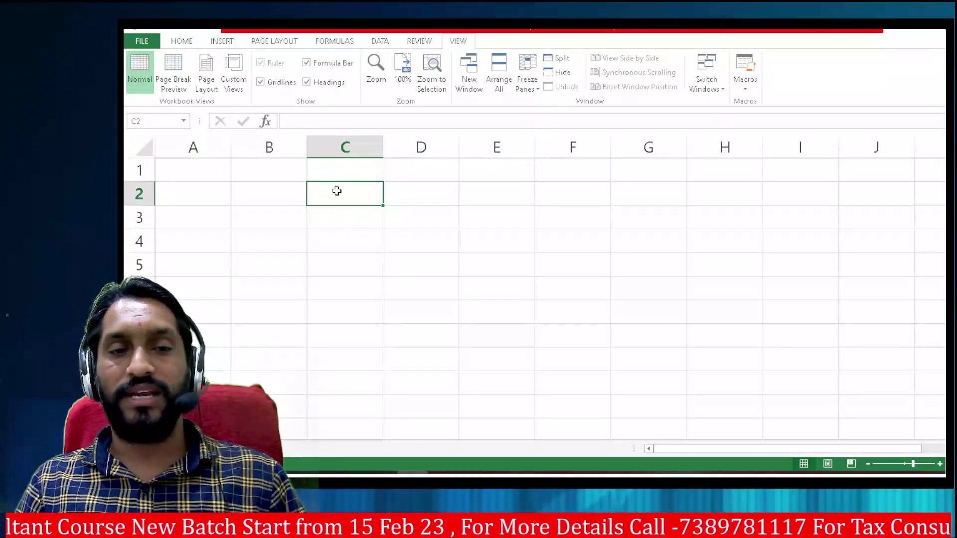
- Scroll down to select C99, then scroll back up and select B2 and A1
{"action": "scroll", "coordinate": [408, 293], "scroll_direction": "down", "scroll_amount": 4}
{"action": "scroll", "coordinate": [337, 402], "scroll_direction": "down", "scroll_amount": 20}
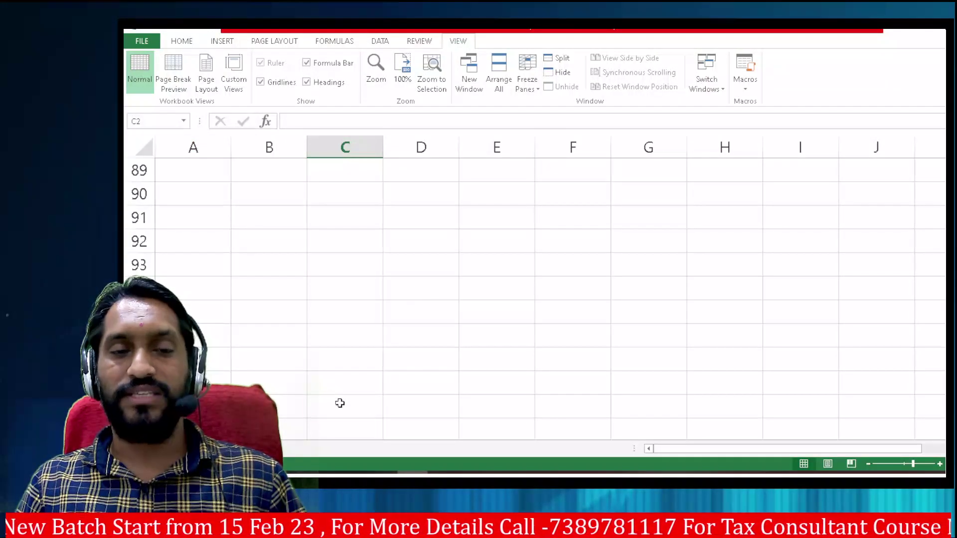
{"action": "left_click", "coordinate": [340, 405]}
{"action": "scroll", "coordinate": [717, 286], "scroll_direction": "up", "scroll_amount": 20}
{"action": "scroll", "coordinate": [716, 286], "scroll_direction": "up", "scroll_amount": 7}
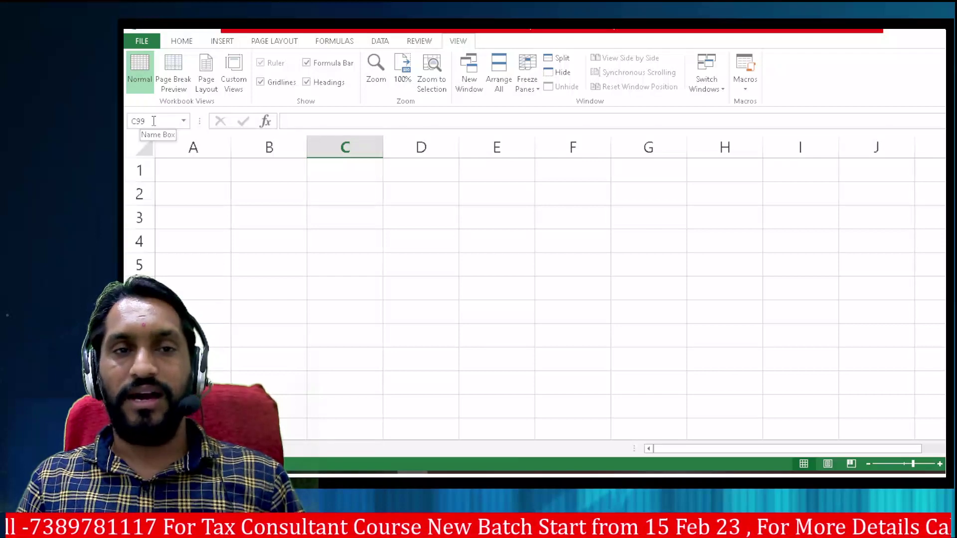
{"action": "left_click", "coordinate": [279, 192]}
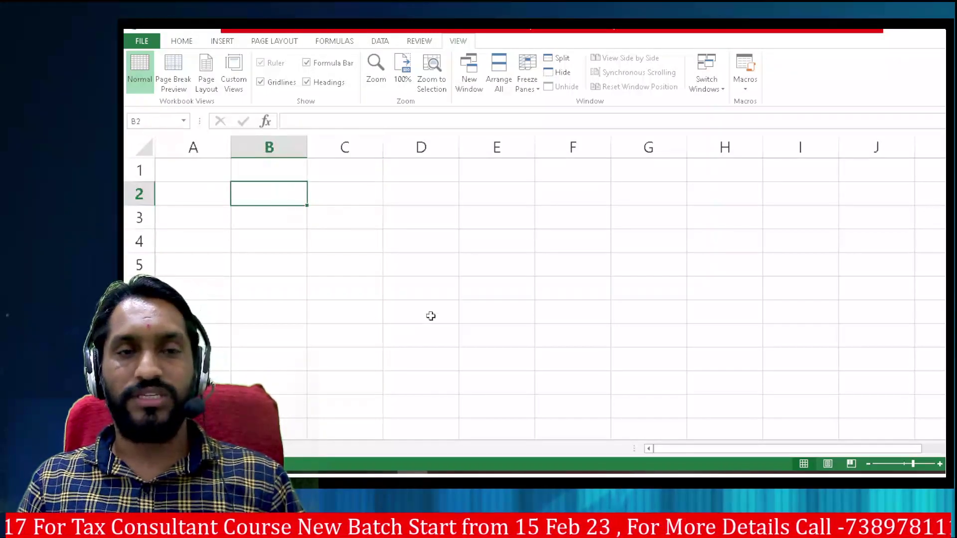
{"action": "left_click", "coordinate": [205, 180]}
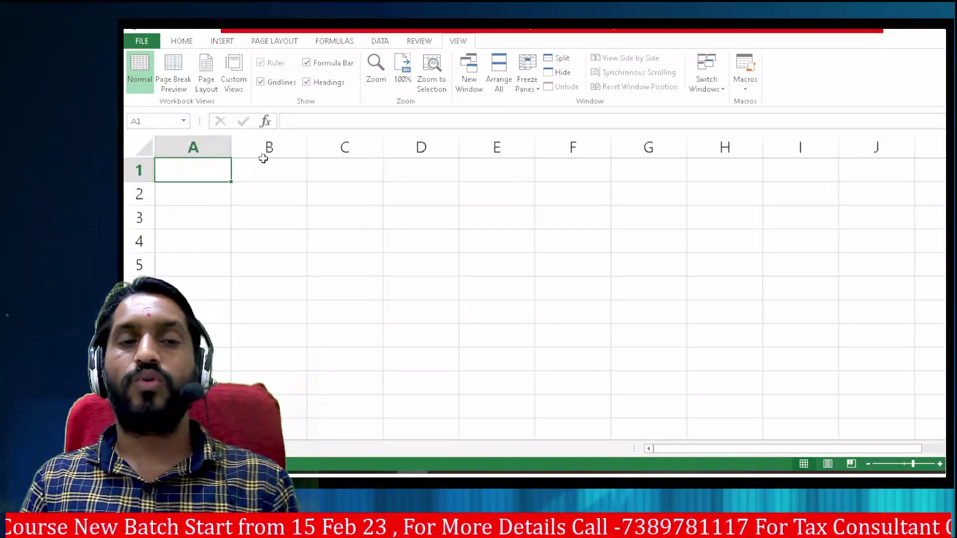
- Select cell B1 and switch back to the Home ribbon commands
{"action": "left_click", "coordinate": [268, 173]}
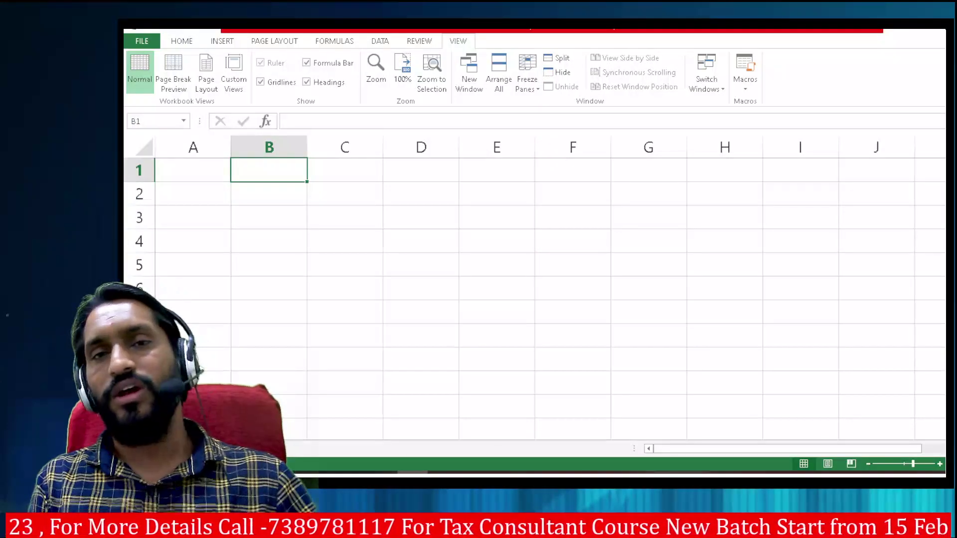
{"action": "left_click", "coordinate": [183, 41]}
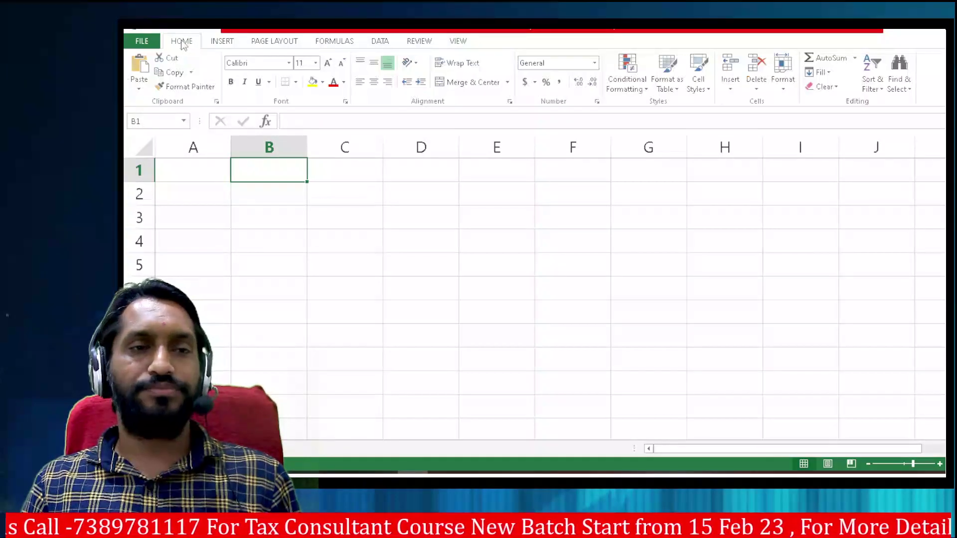
- Show all workbook properties under File > Info, then display the New templates screen
{"action": "left_click", "coordinate": [142, 42]}
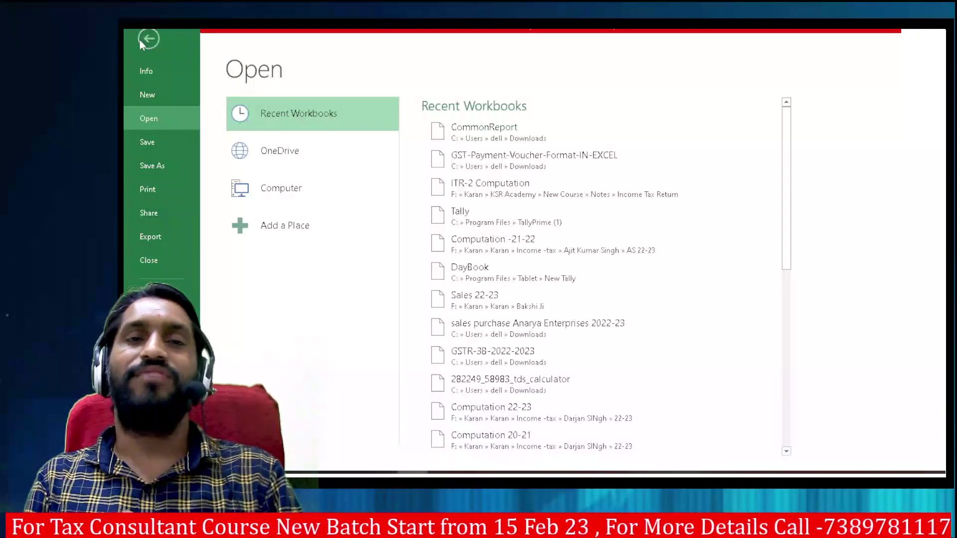
{"action": "left_click", "coordinate": [141, 78]}
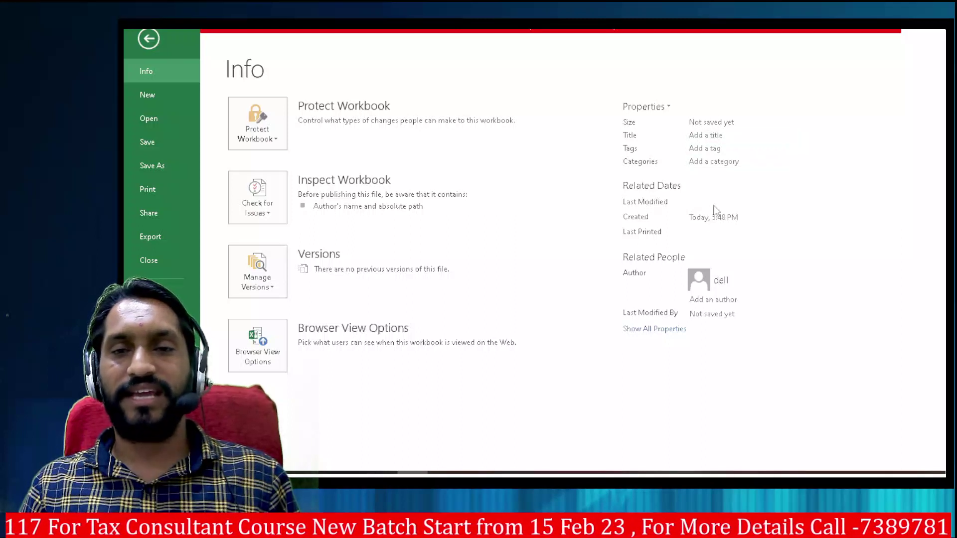
{"action": "left_click", "coordinate": [658, 330]}
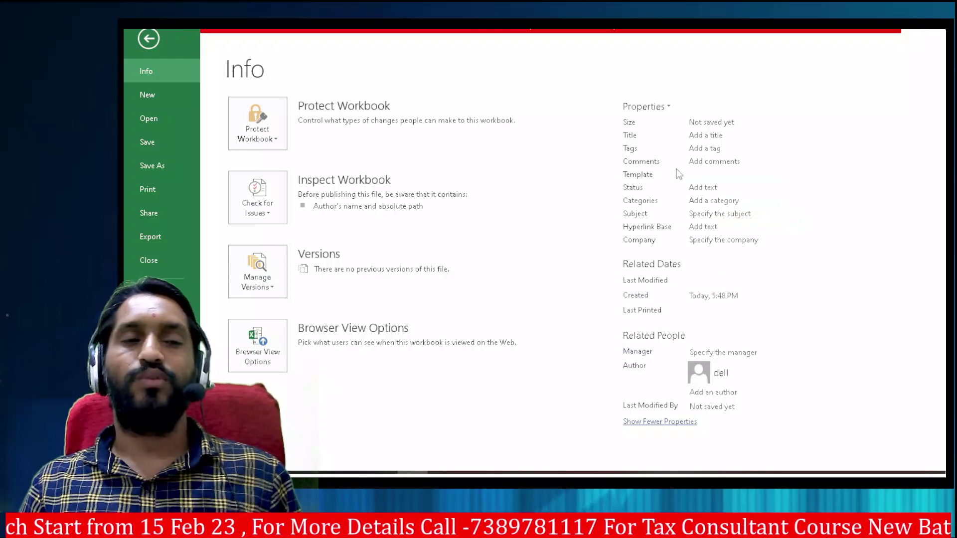
{"action": "left_click", "coordinate": [147, 95]}
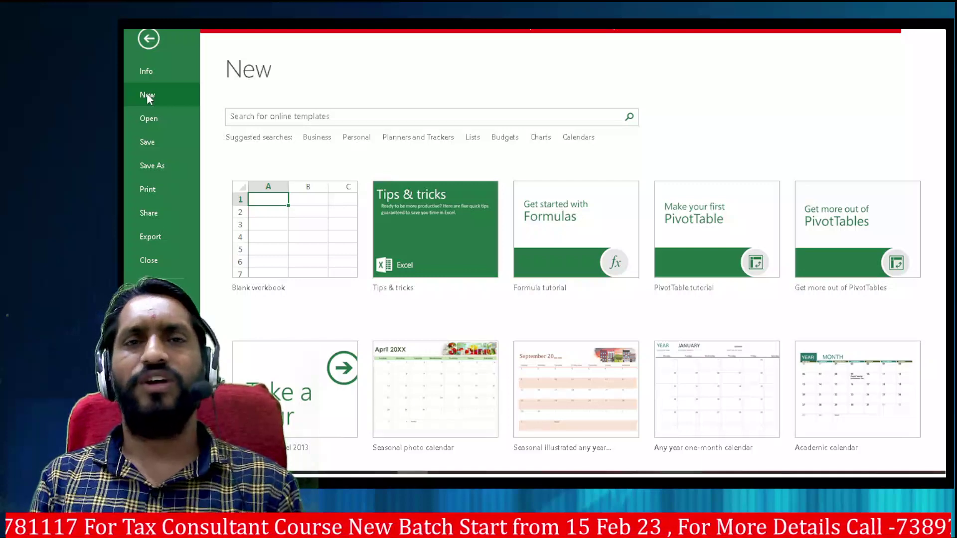
{"action": "mouse_move", "coordinate": [435, 244]}
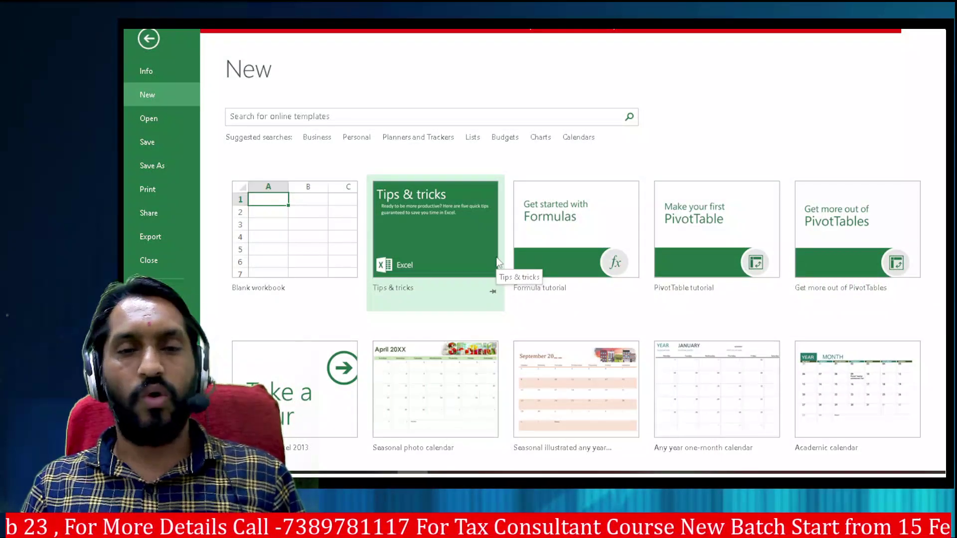
- Show the Recent Workbooks list on the Open screen
{"action": "left_click", "coordinate": [146, 119]}
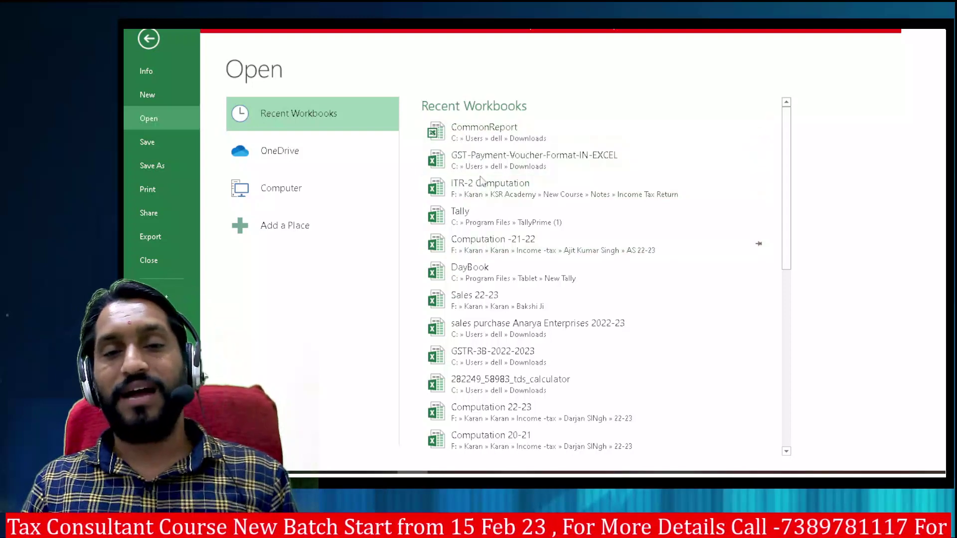
- Open the ITR-2 Computation workbook from the Recent Workbooks list
{"action": "scroll", "coordinate": [482, 304], "scroll_direction": "down", "scroll_amount": 5}
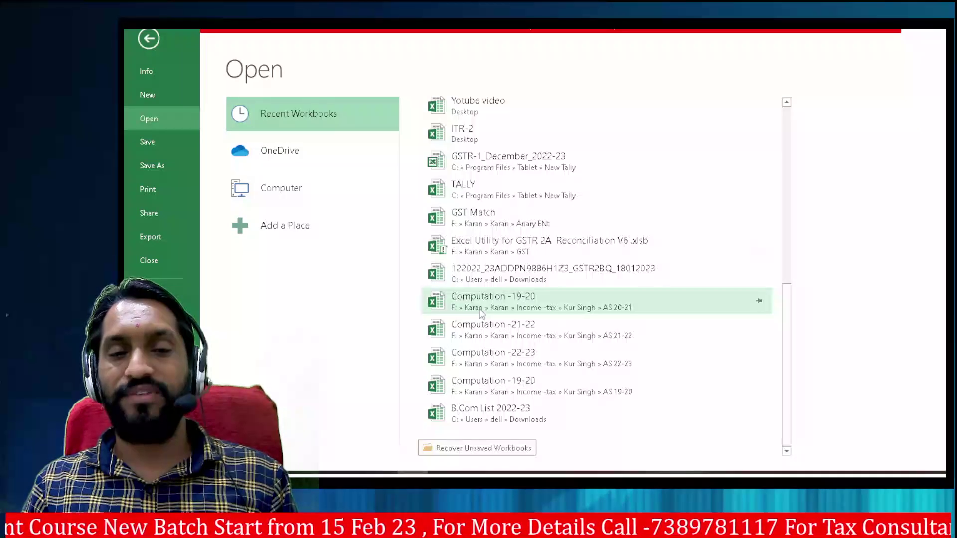
{"action": "scroll", "coordinate": [482, 313], "scroll_direction": "up", "scroll_amount": 5}
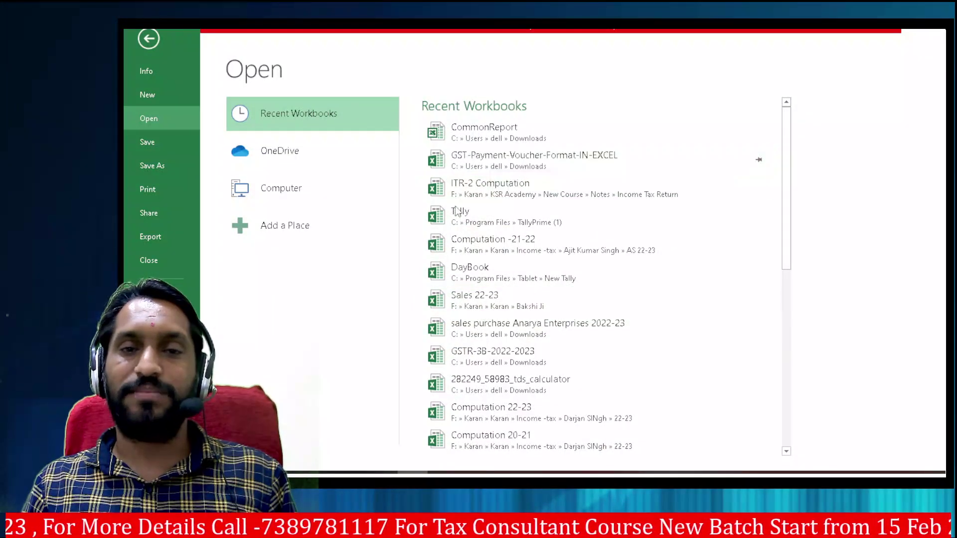
{"action": "left_click", "coordinate": [477, 188]}
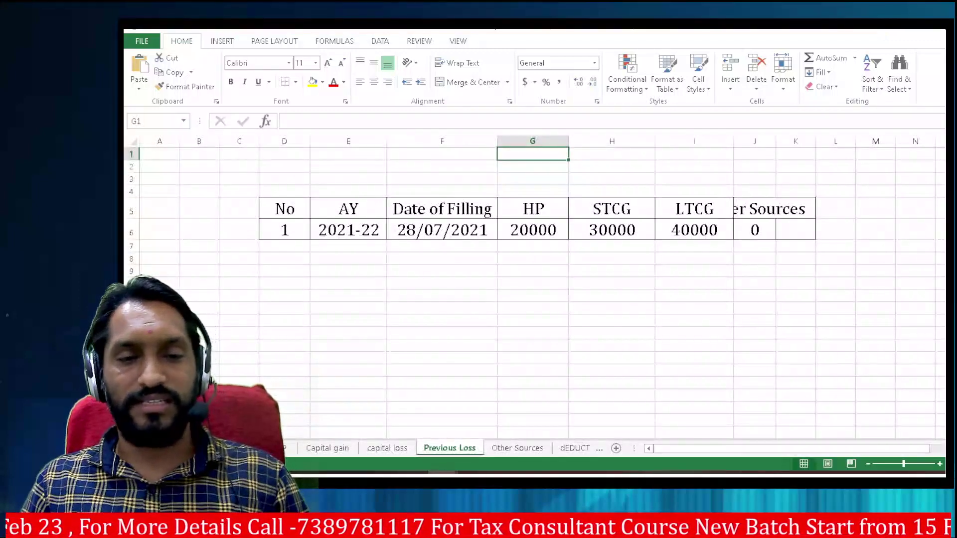
- Browse the Capital gain, capital loss and Other Sources sheets, then switch to Book1
{"action": "key", "text": "ctrl+Page_Up"}
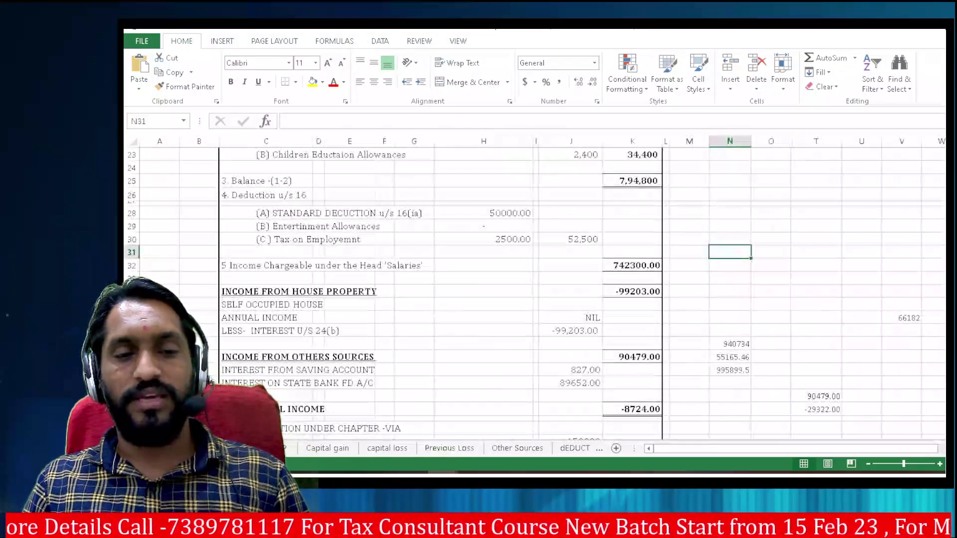
{"action": "key", "text": "ctrl+Page_Down"}
{"action": "key", "text": "ctrl+Page_Down"}
{"action": "left_click", "coordinate": [327, 448]}
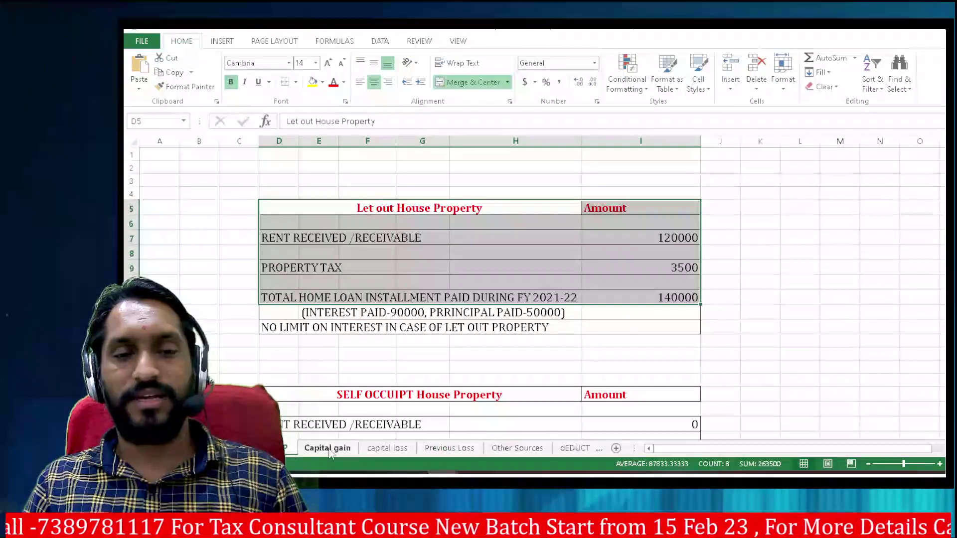
{"action": "left_click", "coordinate": [387, 448]}
{"action": "left_click", "coordinate": [517, 448]}
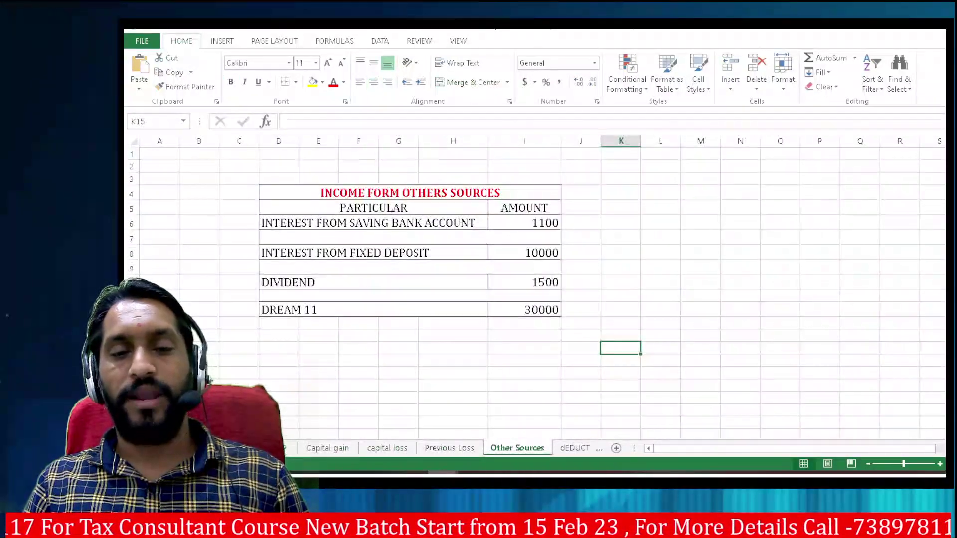
{"action": "mouse_move", "coordinate": [509, 423]}
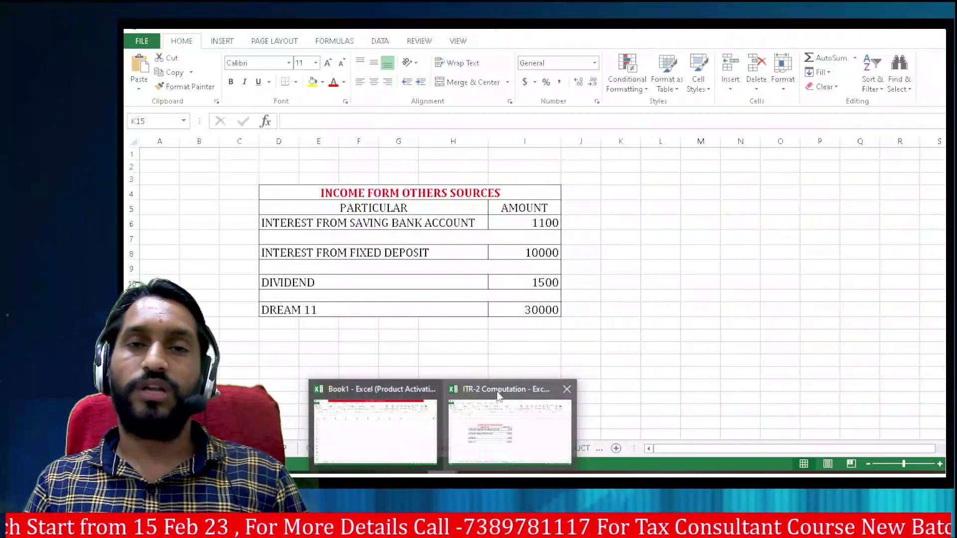
{"action": "left_click", "coordinate": [363, 429]}
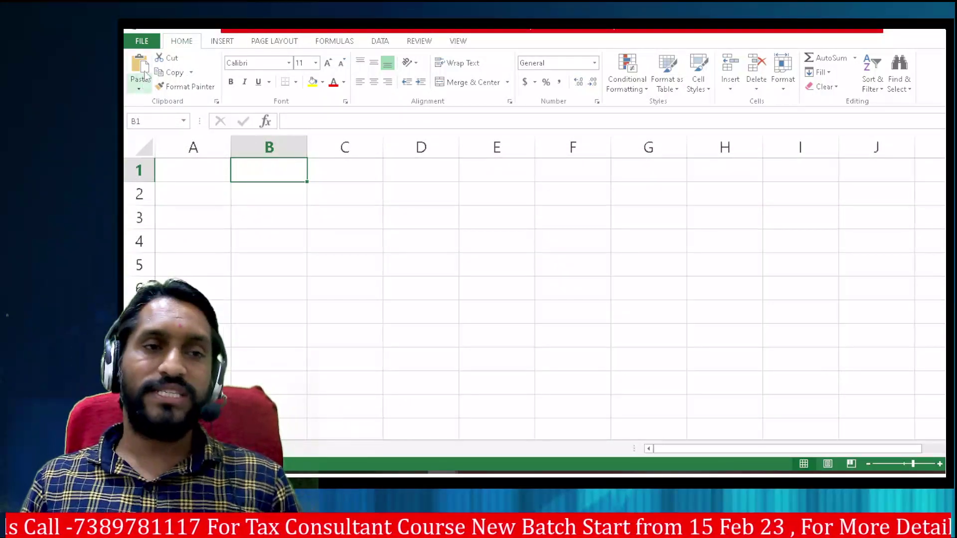
- Open the Save As screen listing Computer's recent folders
{"action": "left_click", "coordinate": [142, 41]}
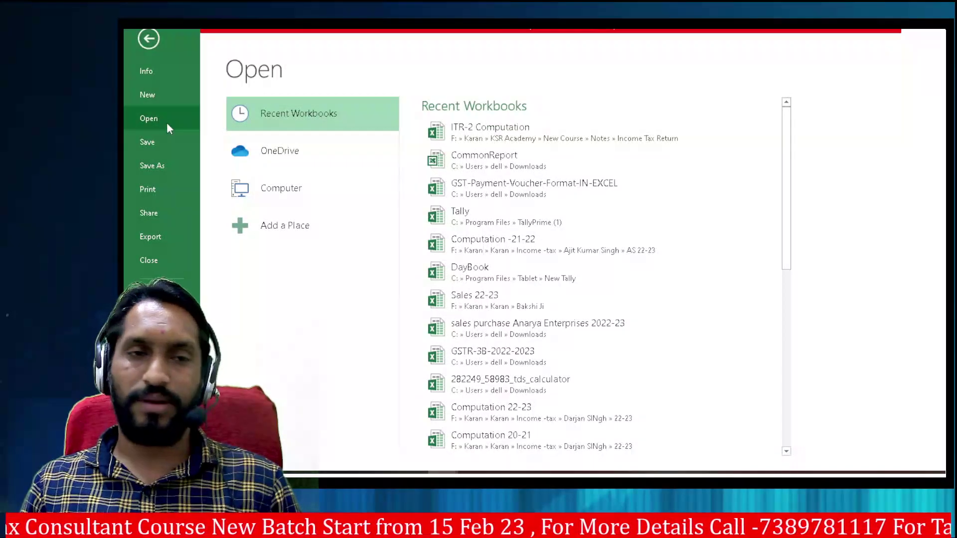
{"action": "left_click", "coordinate": [152, 165]}
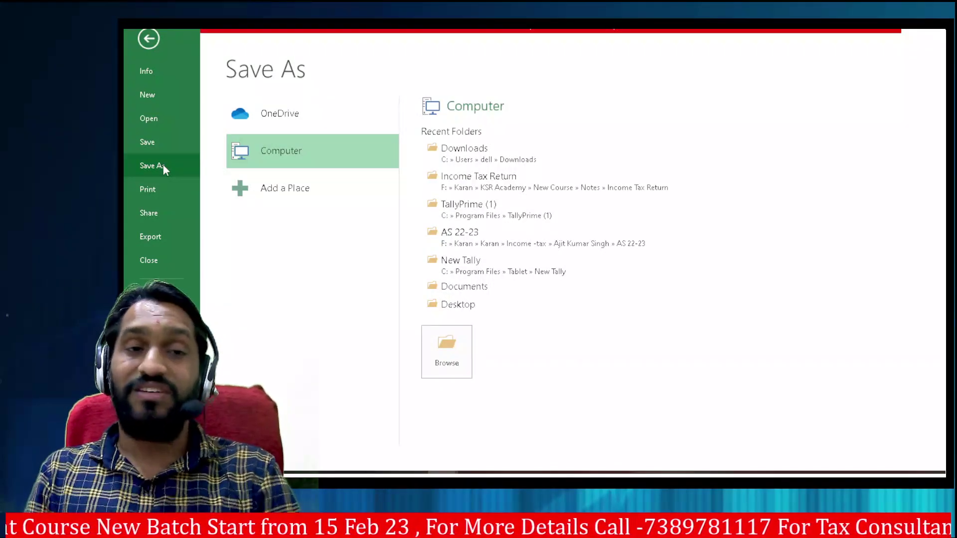
- Show the Print page with its 1-copy, Portrait, A4 defaults and preview
{"action": "left_click", "coordinate": [159, 192]}
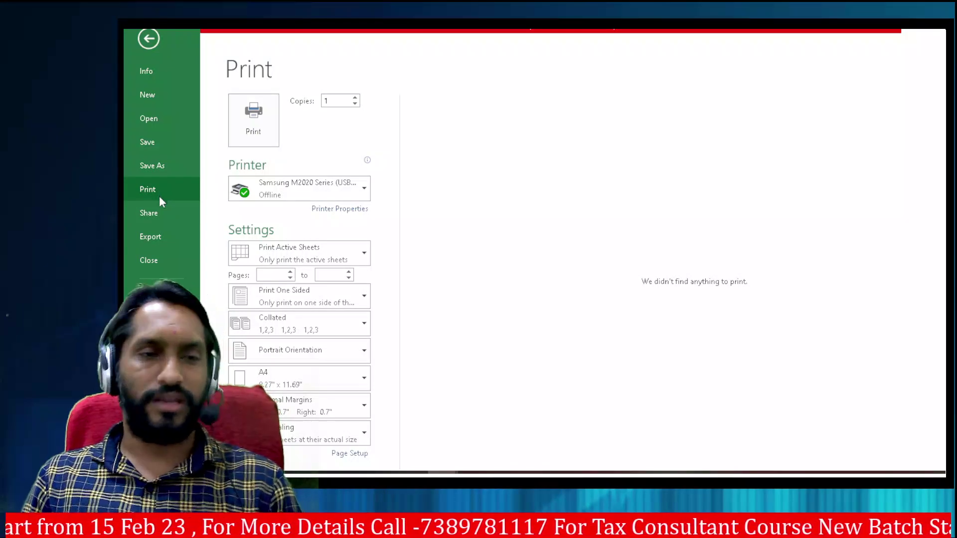
- Browse the Share options, then show the Export page for creating a PDF/XPS document
{"action": "left_click", "coordinate": [156, 221]}
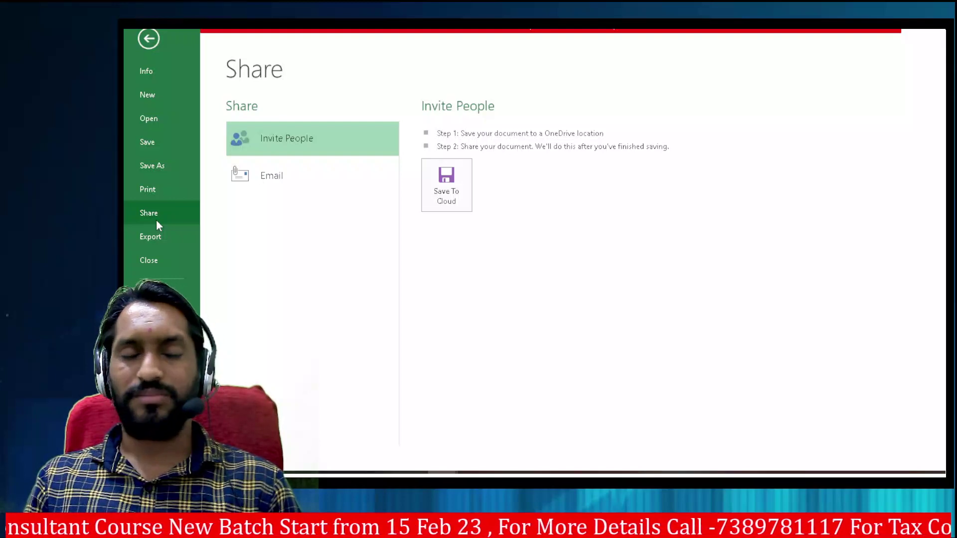
{"action": "left_click", "coordinate": [158, 234]}
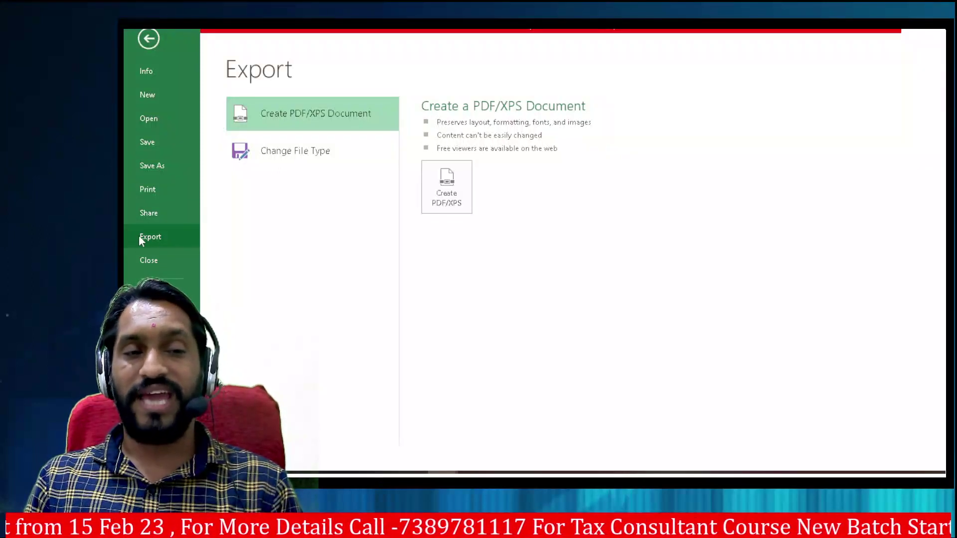
{"action": "left_click", "coordinate": [278, 160]}
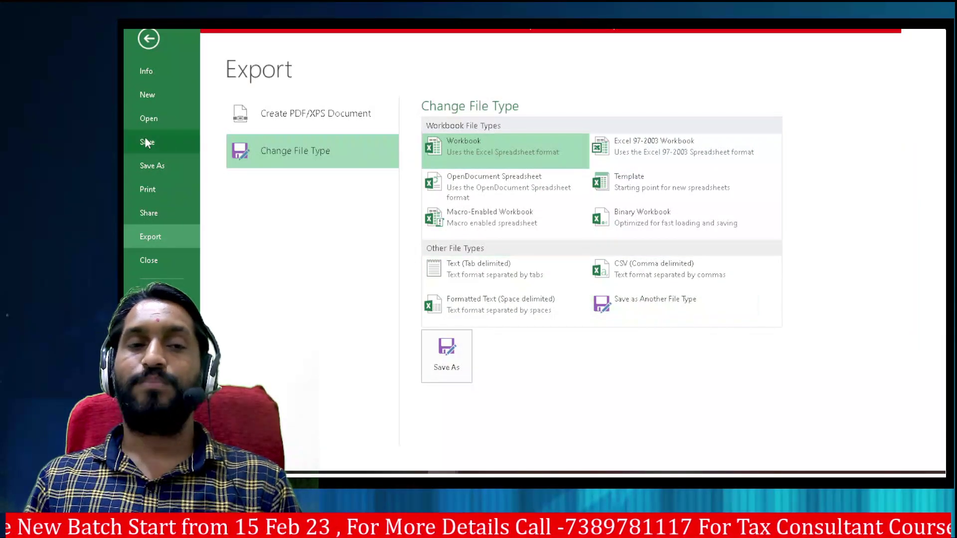
{"action": "left_click", "coordinate": [307, 121]}
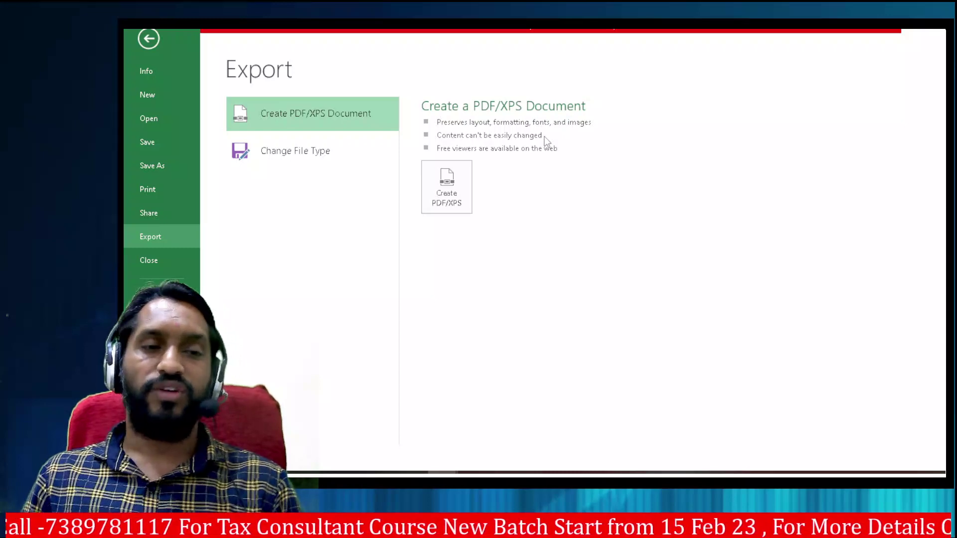
- Close the blank workbook so the ITR-2 Computation Other Sources sheet shows
{"action": "left_click", "coordinate": [148, 258]}
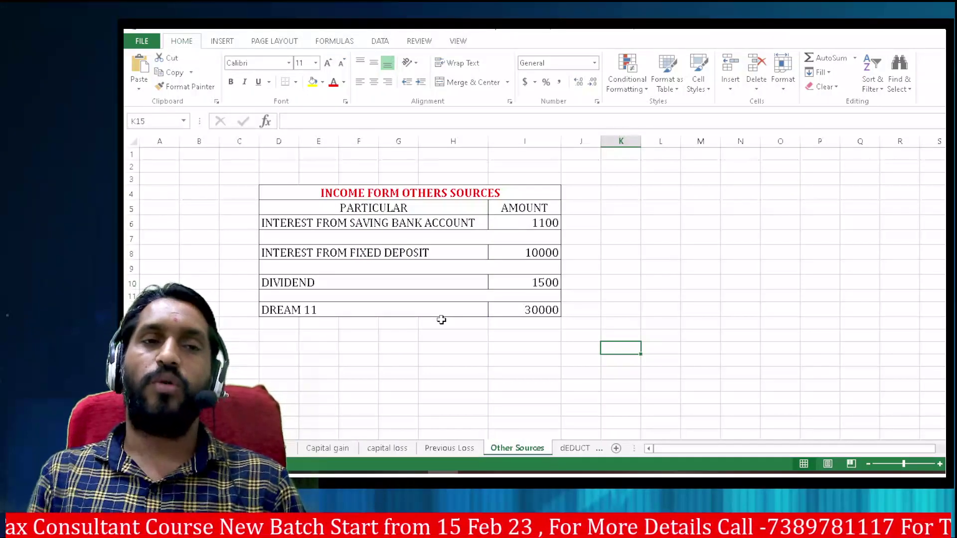
- Create a new blank workbook from the FILE menu
{"action": "left_click", "coordinate": [142, 41]}
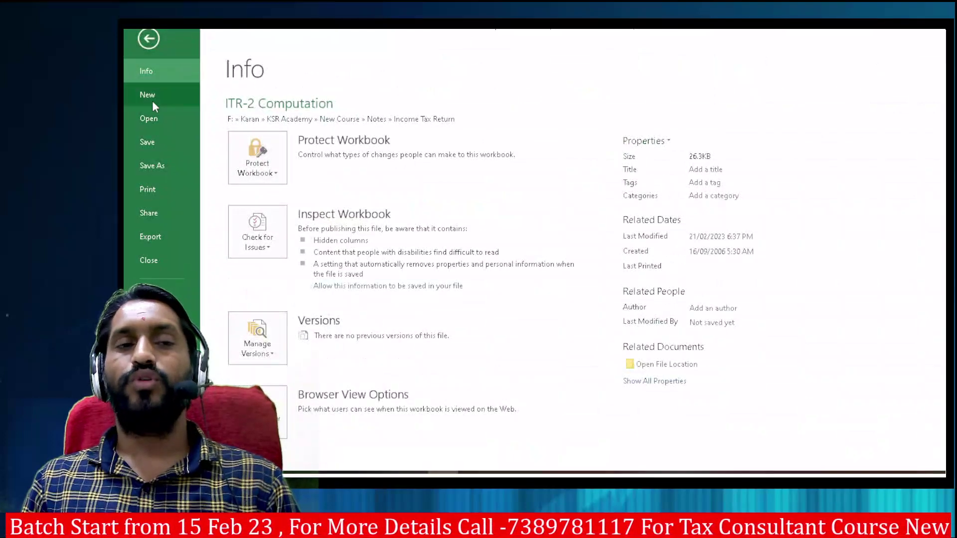
{"action": "left_click", "coordinate": [142, 38]}
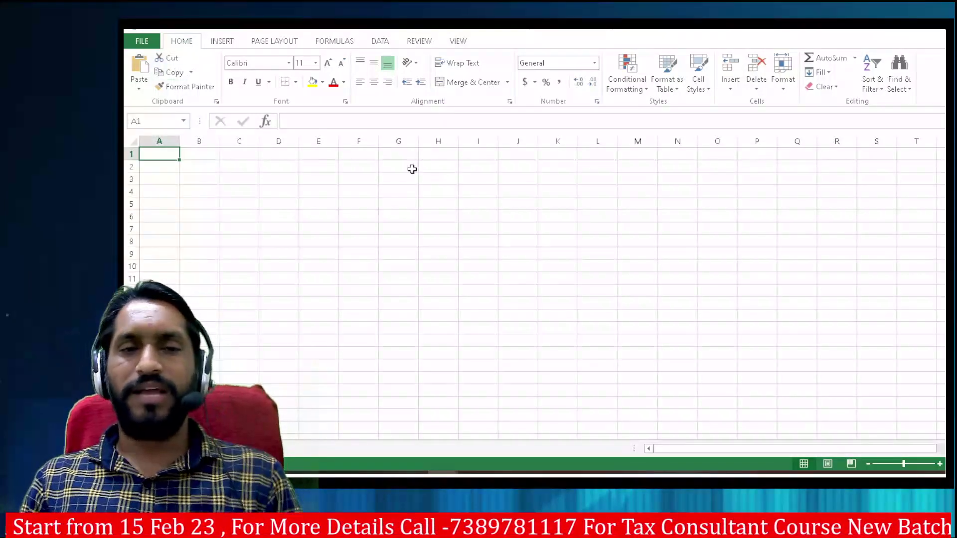
{"action": "left_click", "coordinate": [287, 169]}
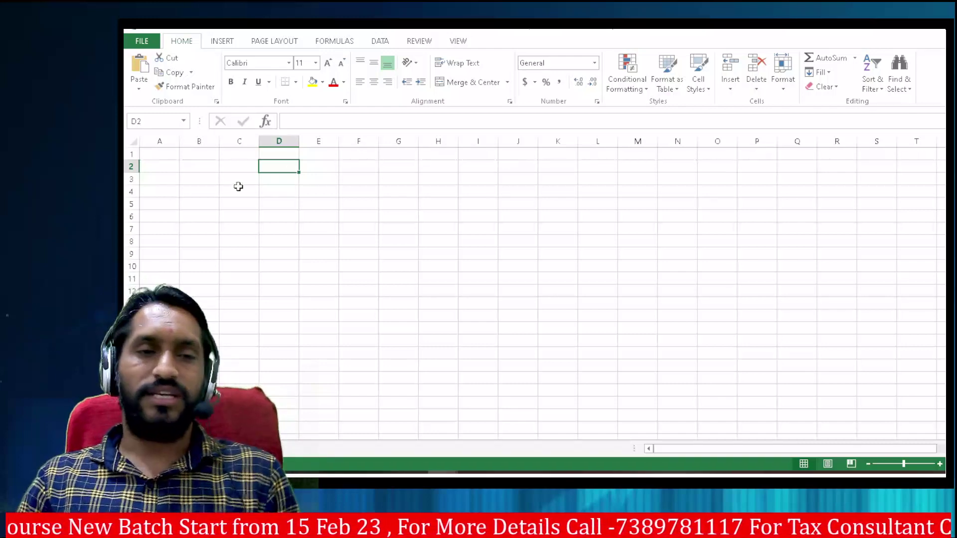
{"action": "left_click", "coordinate": [230, 167]}
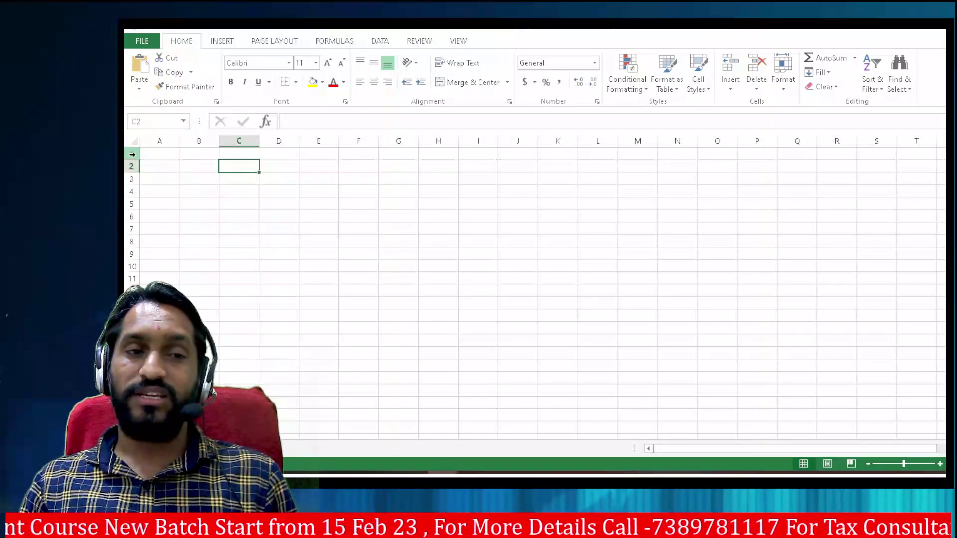
- Zoom the blank sheet in six steps with the zoom slider, then select cells B1, B2 and D3
{"action": "left_click", "coordinate": [940, 465]}
{"action": "left_click", "coordinate": [940, 465]}
{"action": "left_click", "coordinate": [941, 465]}
{"action": "left_click", "coordinate": [941, 464]}
{"action": "left_click", "coordinate": [940, 464]}
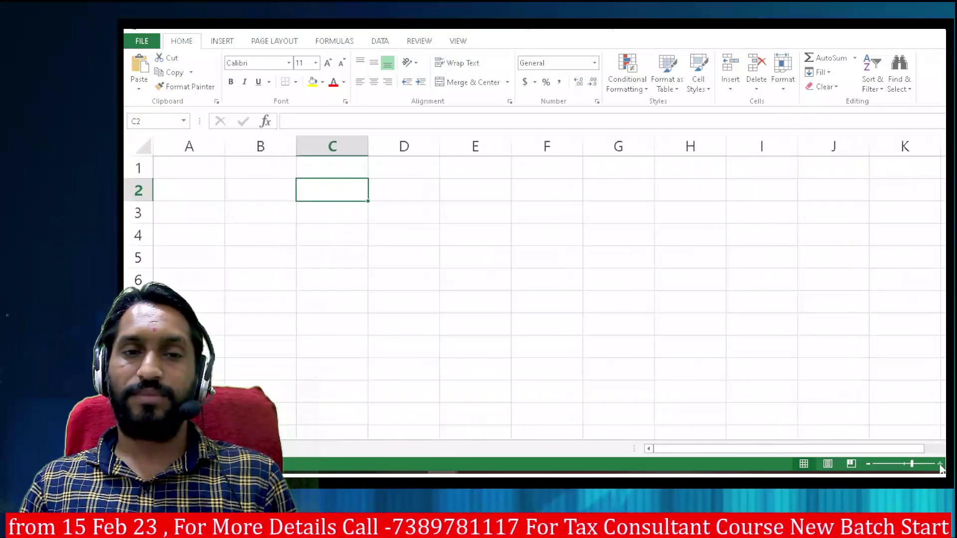
{"action": "left_click", "coordinate": [941, 465]}
{"action": "left_click", "coordinate": [941, 465]}
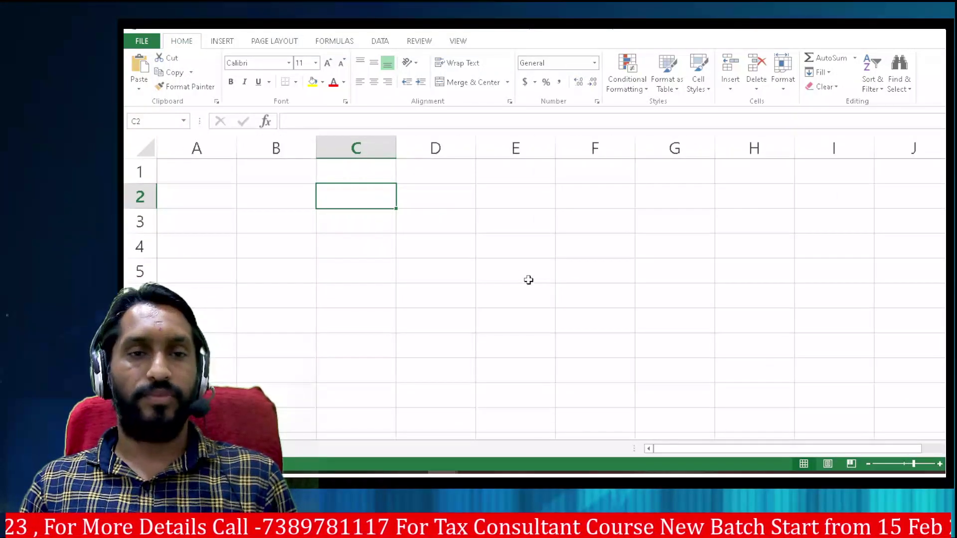
{"action": "left_click", "coordinate": [275, 178]}
{"action": "left_click", "coordinate": [299, 202]}
{"action": "left_click", "coordinate": [405, 215]}
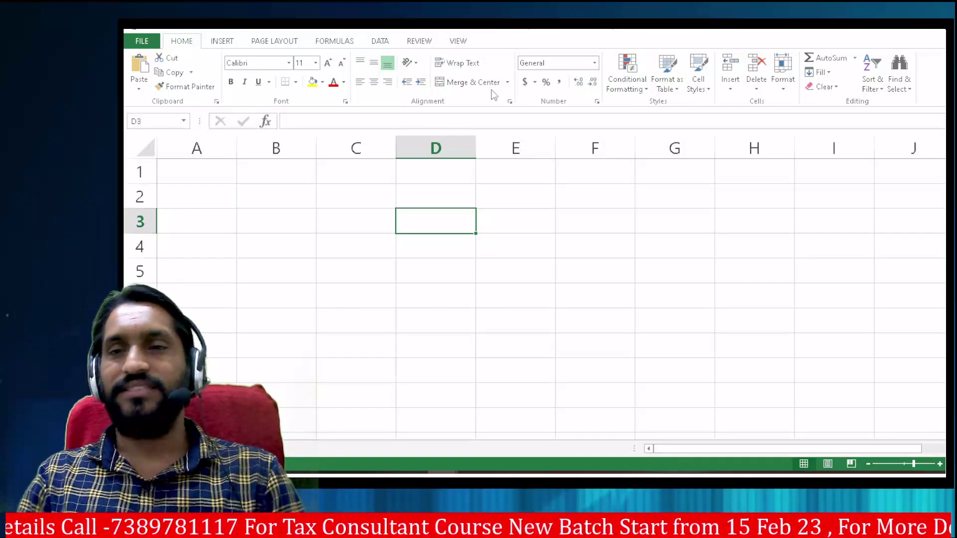
- Set the ribbon to Auto-hide Ribbon and select cell E5
{"action": "left_click", "coordinate": [914, 29]}
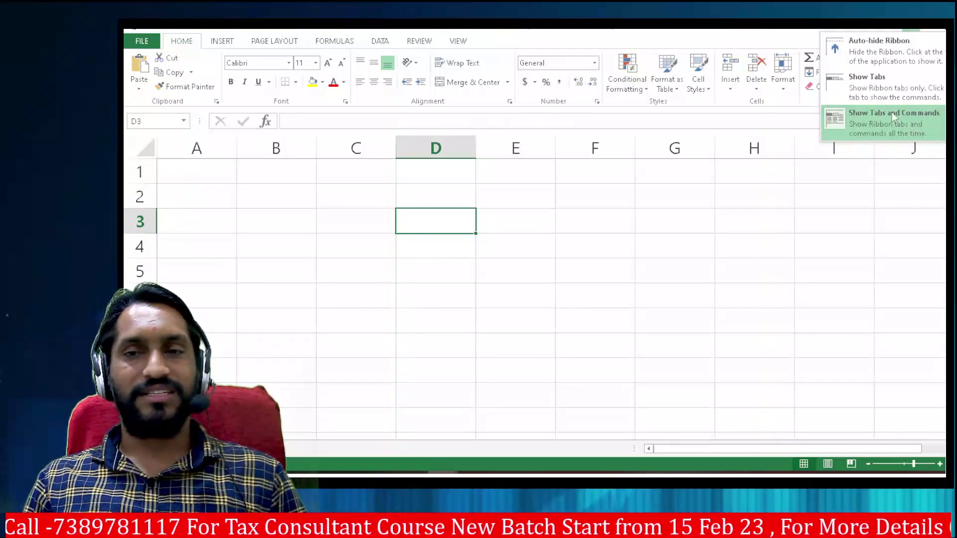
{"action": "left_click", "coordinate": [878, 43]}
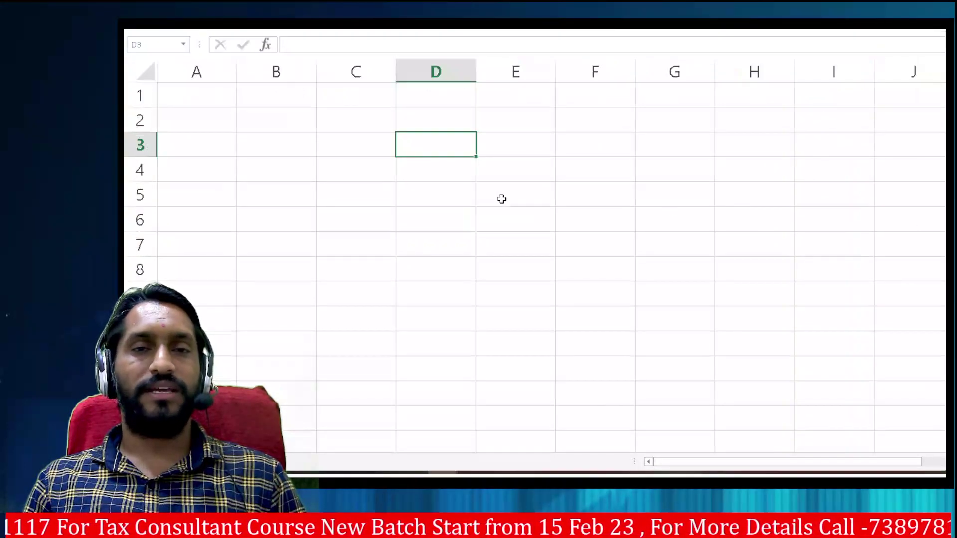
{"action": "left_click", "coordinate": [525, 192]}
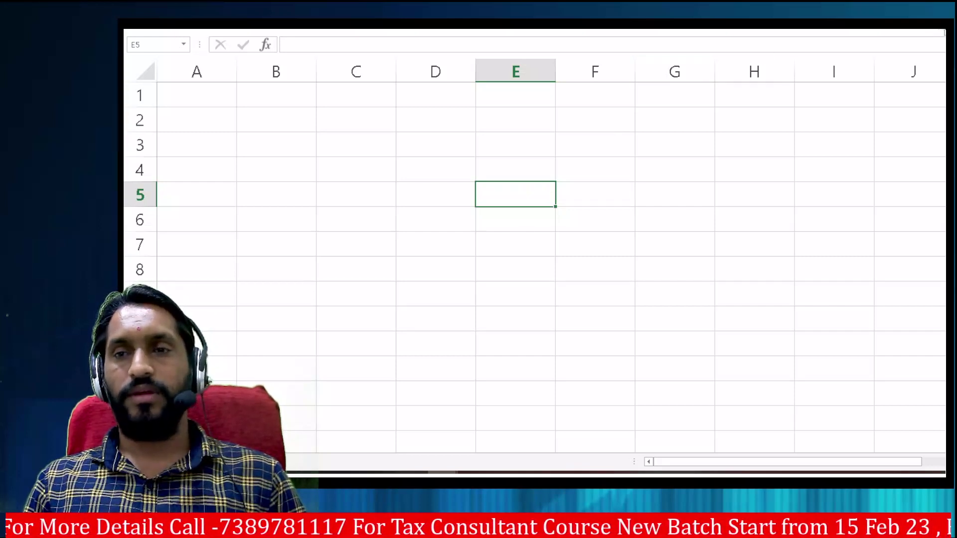
- Switch the ribbon to Show Tabs, then to Show Tabs and Commands
{"action": "left_click", "coordinate": [938, 24]}
{"action": "left_click", "coordinate": [890, 94]}
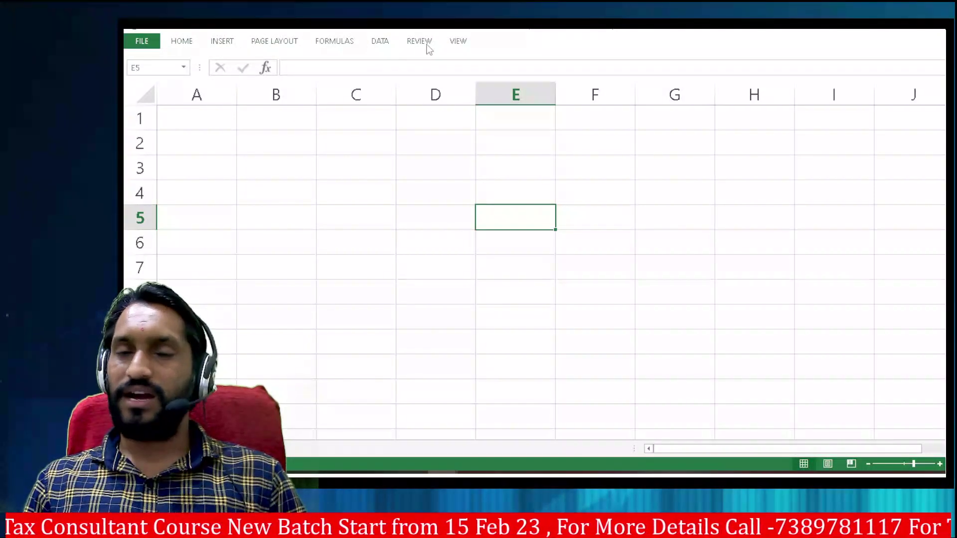
{"action": "left_click", "coordinate": [910, 31]}
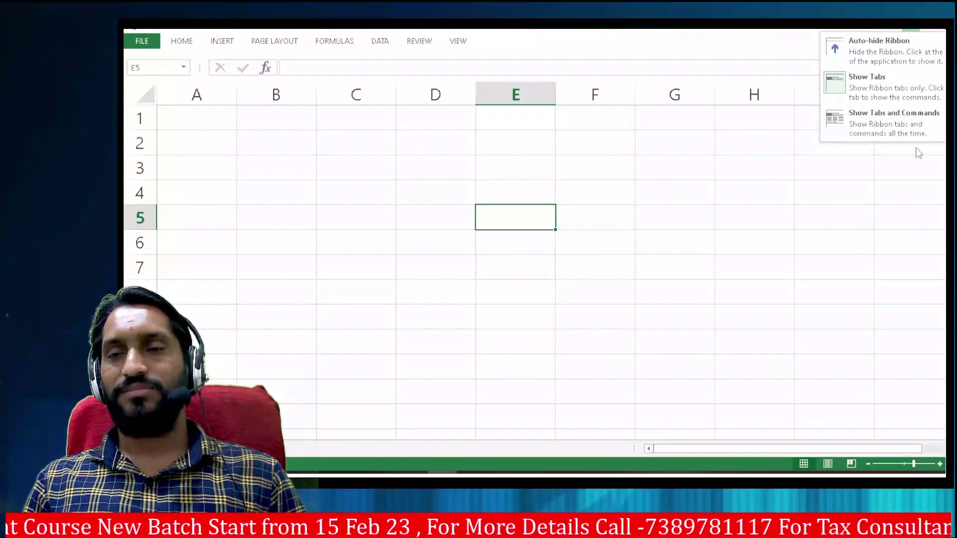
{"action": "left_click", "coordinate": [902, 119]}
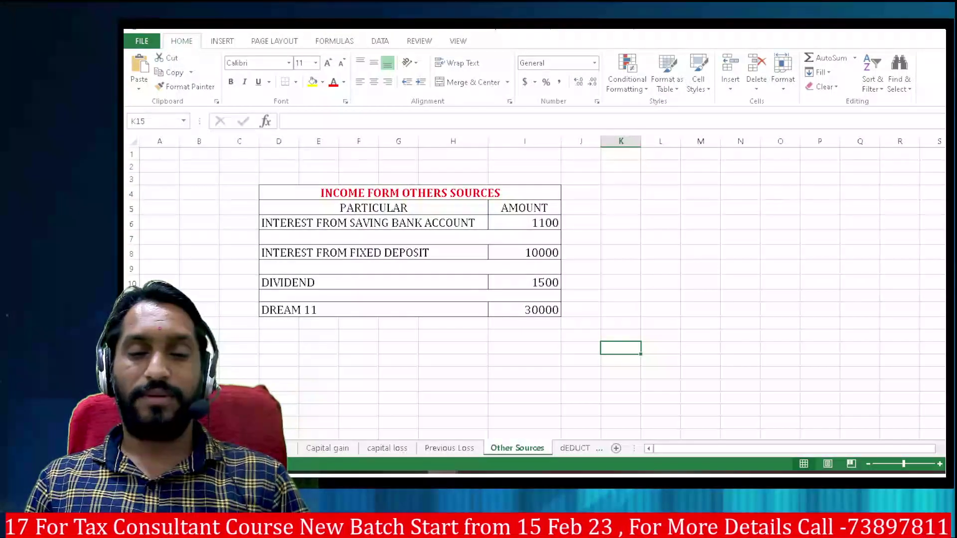
- Switch to Book2 from the taskbar, restore its window down, then maximize it
{"action": "left_click", "coordinate": [441, 474]}
{"action": "left_click", "coordinate": [515, 423]}
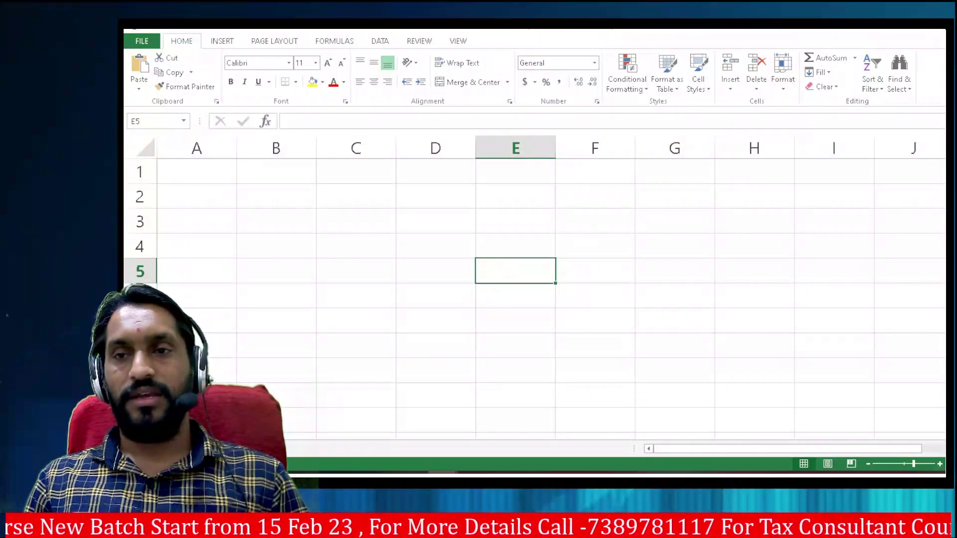
{"action": "left_click", "coordinate": [944, 31]}
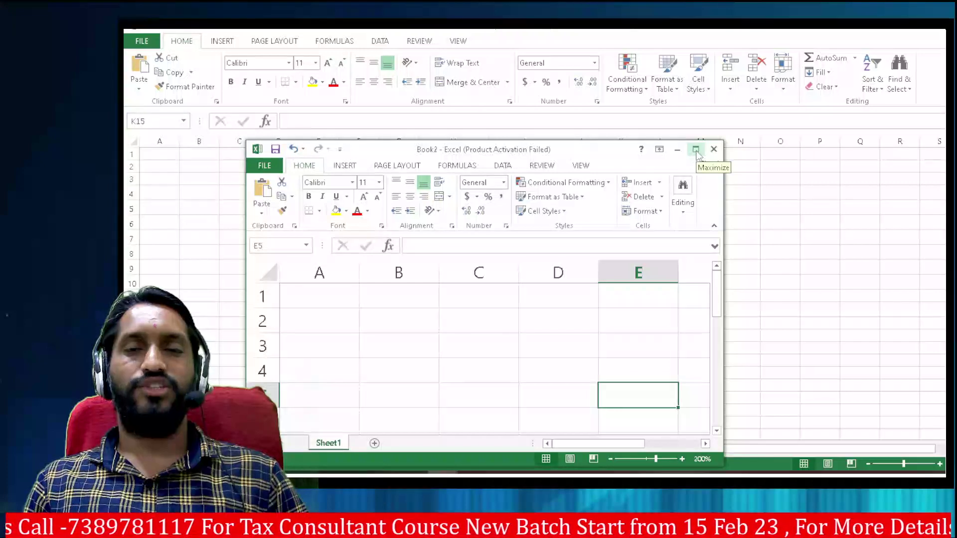
{"action": "left_click", "coordinate": [696, 150]}
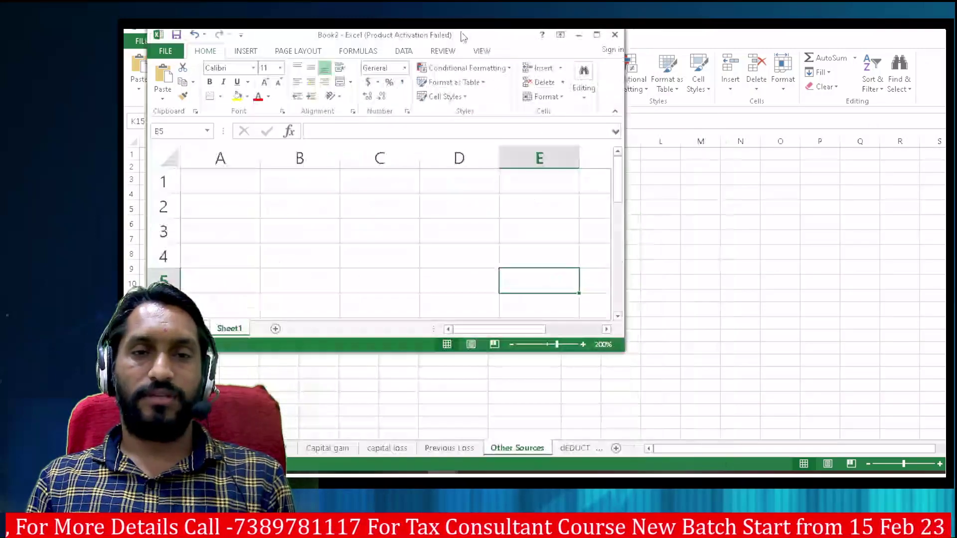
- Move the Book2 window, select B2, then narrow and heighten the window by dragging its edges
{"action": "left_click_drag", "start_coordinate": [475, 35], "coordinate": [461, 32]}
{"action": "left_click", "coordinate": [267, 211]}
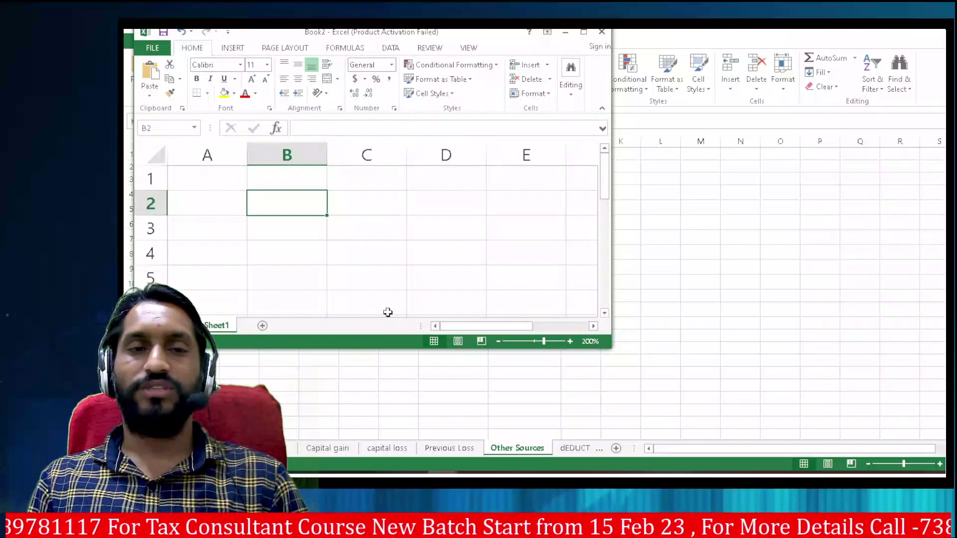
{"action": "scroll", "coordinate": [374, 261], "scroll_direction": "down", "scroll_amount": 7}
{"action": "scroll", "coordinate": [374, 261], "scroll_direction": "down", "scroll_amount": 15}
{"action": "scroll", "coordinate": [375, 259], "scroll_direction": "up", "scroll_amount": 20}
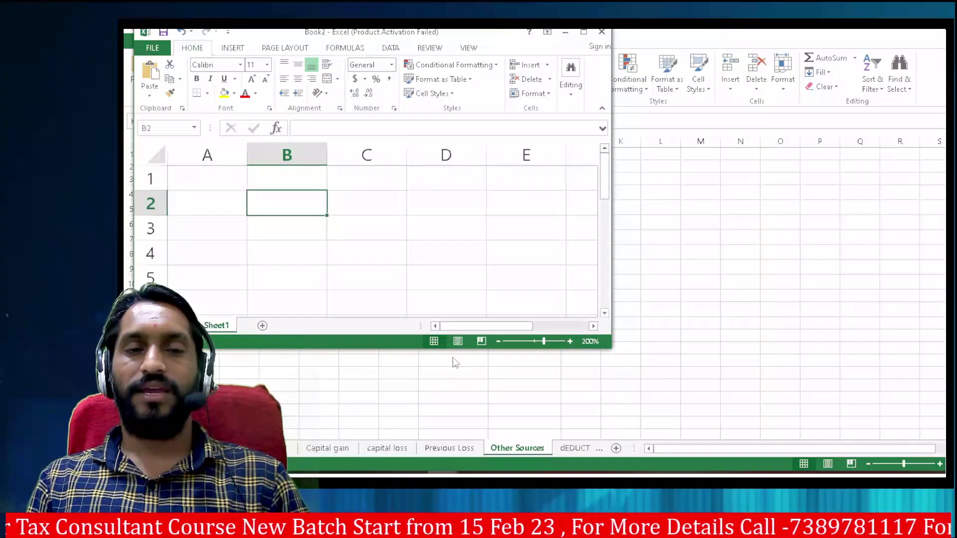
{"action": "scroll", "coordinate": [612, 236], "scroll_direction": "right", "scroll_amount": 3}
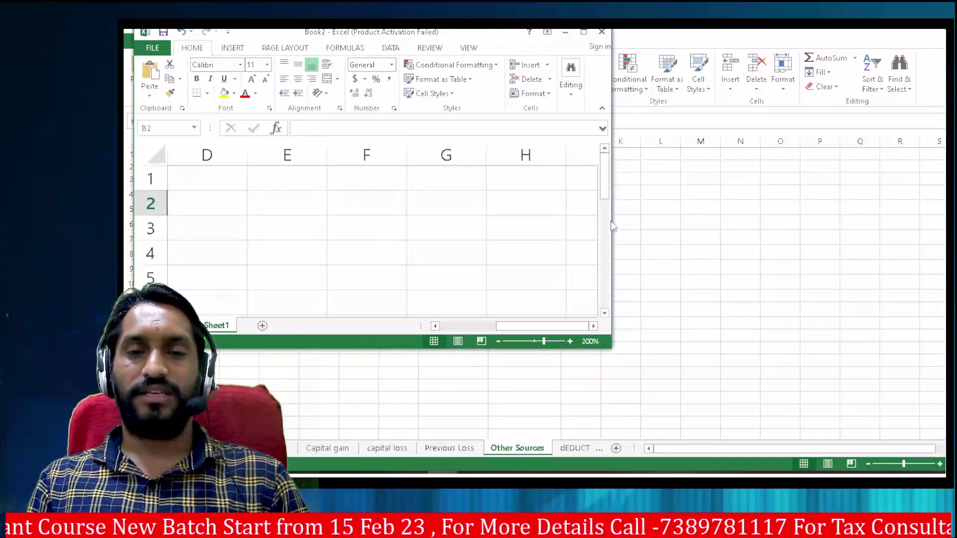
{"action": "left_click_drag", "start_coordinate": [611, 221], "coordinate": [409, 246]}
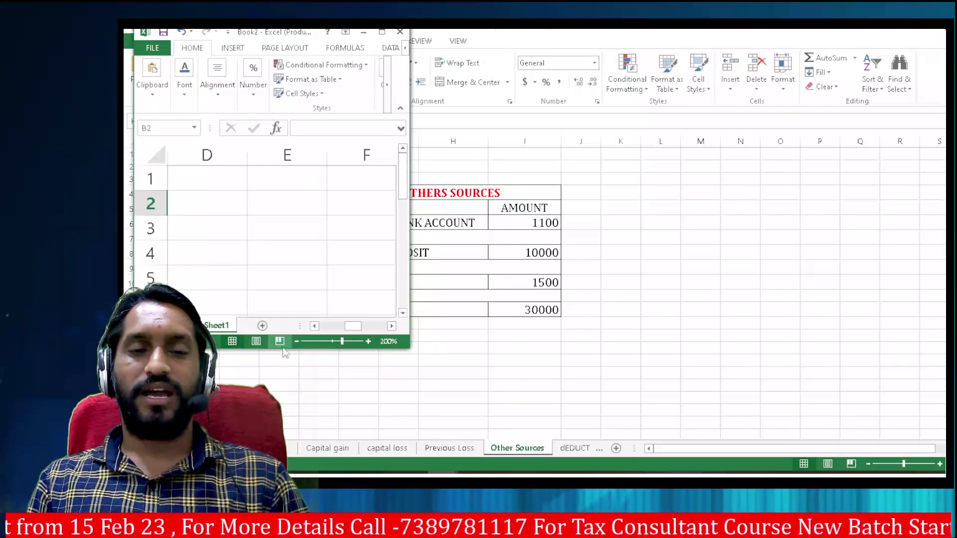
{"action": "left_click_drag", "start_coordinate": [284, 348], "coordinate": [288, 466]}
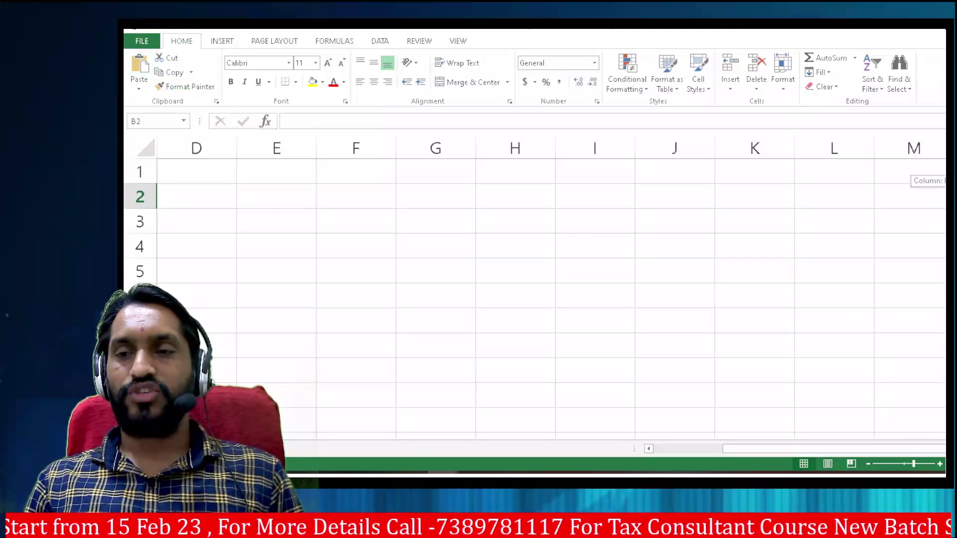
{"action": "scroll", "coordinate": [548, 289], "scroll_direction": "down", "scroll_amount": 3}
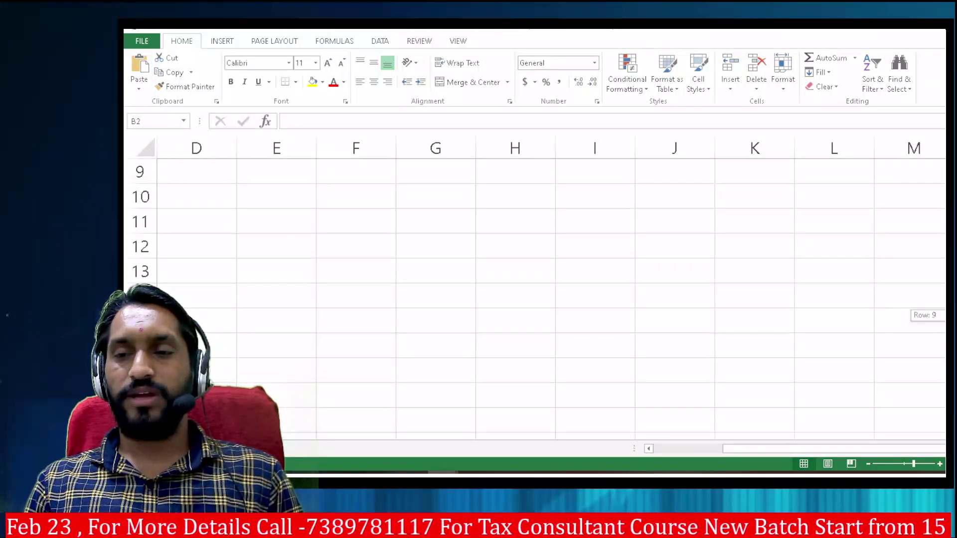
{"action": "scroll", "coordinate": [548, 289], "scroll_direction": "up", "scroll_amount": 3}
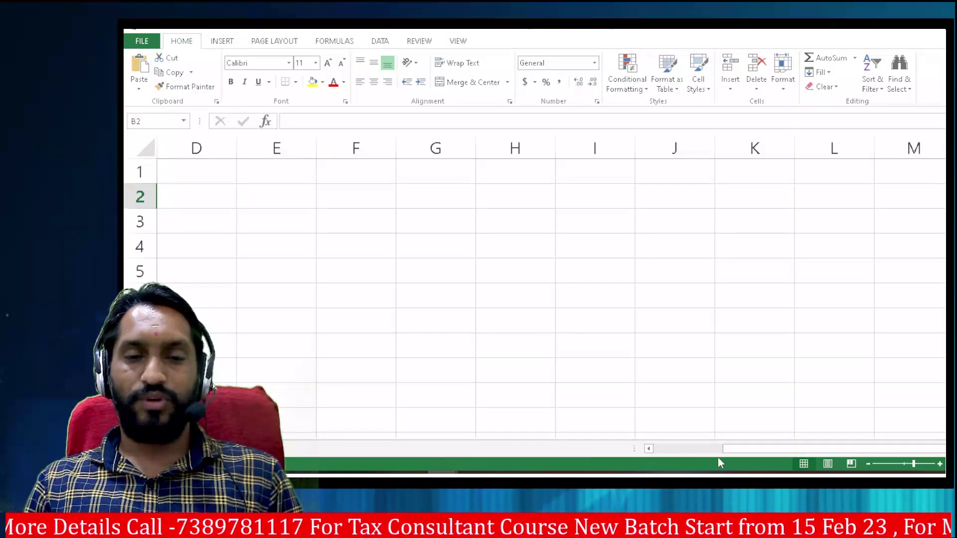
{"action": "mouse_move", "coordinate": [728, 449]}
{"action": "left_mouse_down"}
{"action": "mouse_move", "coordinate": [683, 448]}
{"action": "mouse_move", "coordinate": [803, 445]}
{"action": "mouse_move", "coordinate": [663, 449]}
{"action": "left_mouse_up"}
{"action": "key", "text": "Up"}
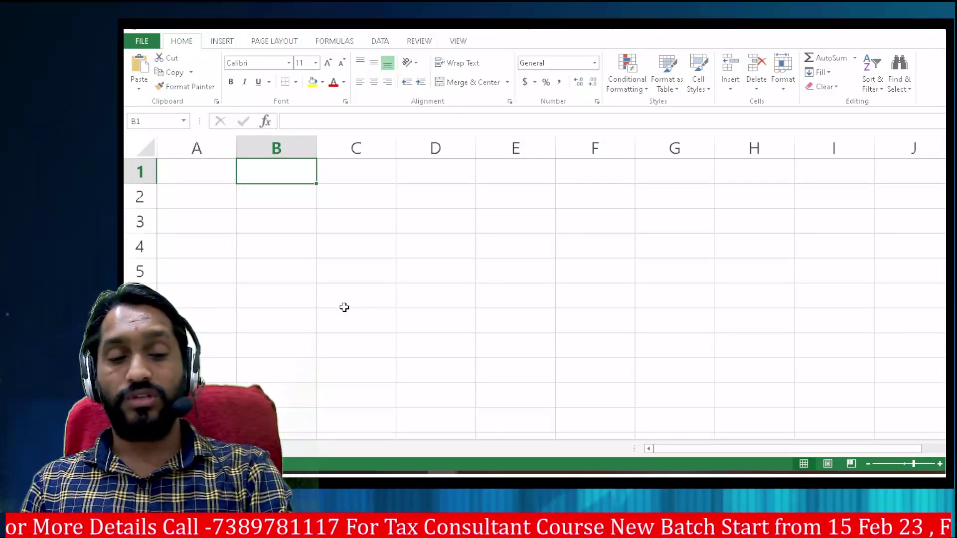
{"action": "left_click", "coordinate": [190, 173]}
{"action": "key", "text": "Down"}
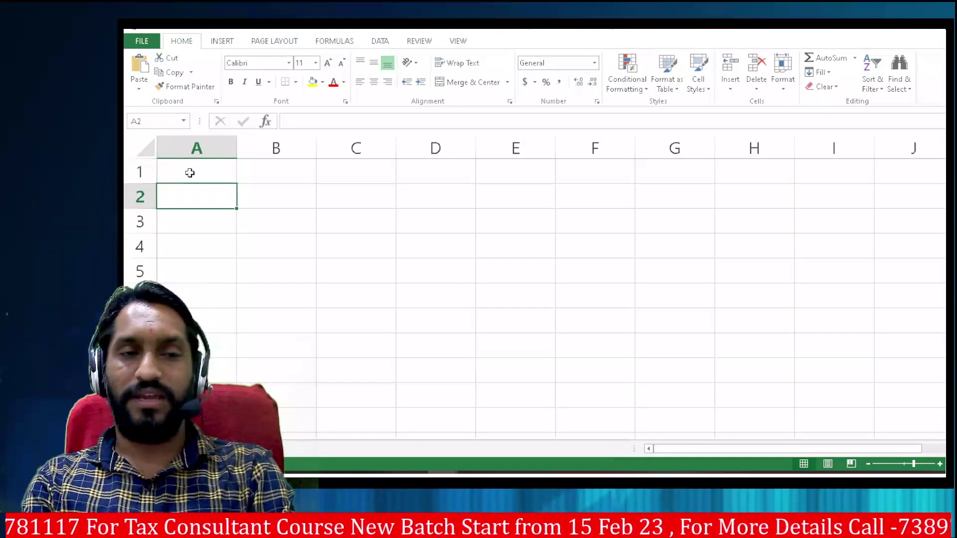
{"action": "key", "text": "Down"}
{"action": "key", "text": "Down"}
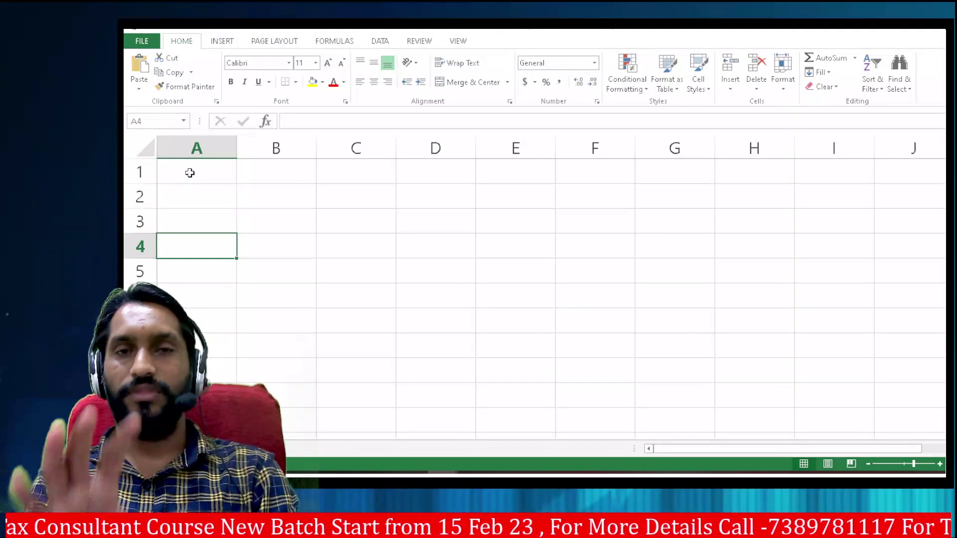
{"action": "left_click", "coordinate": [189, 173]}
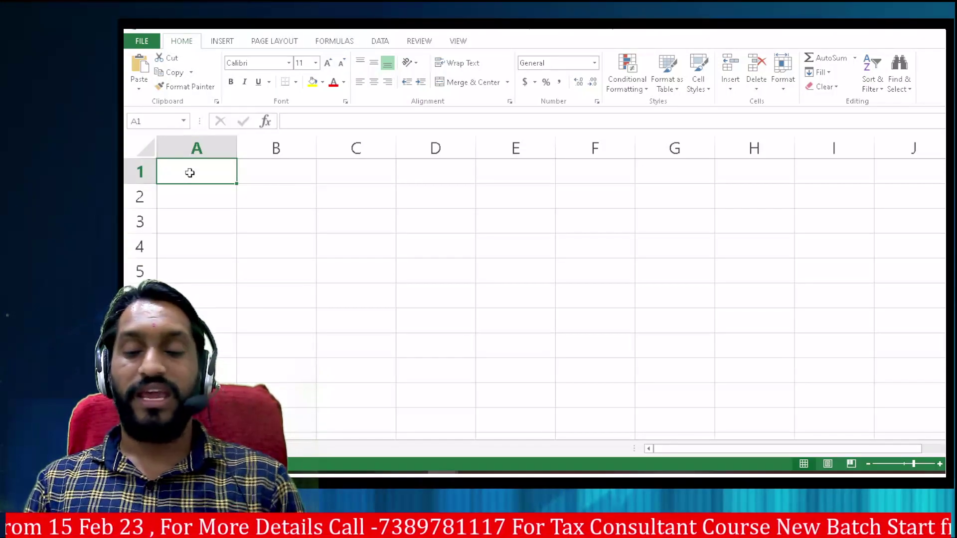
{"action": "key", "text": "Down"}
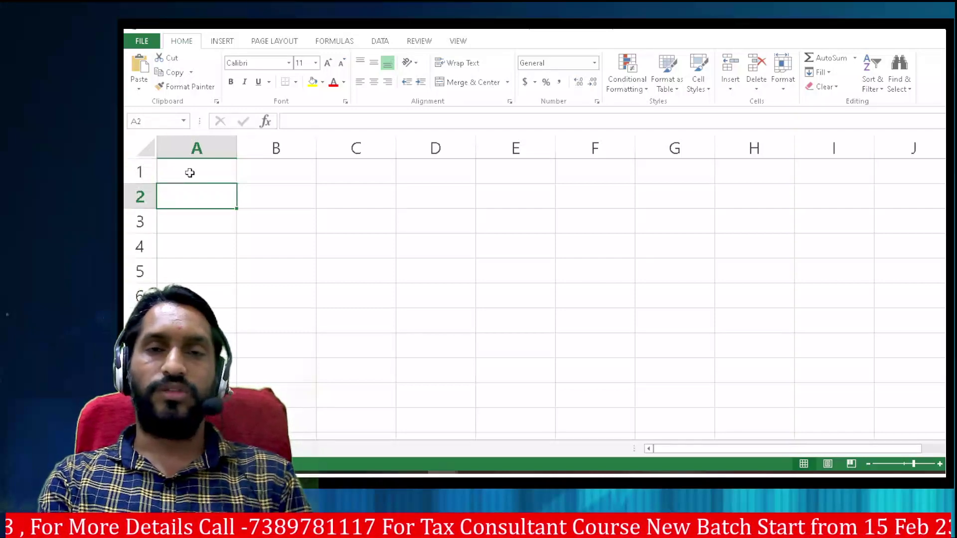
{"action": "key", "text": "Down"}
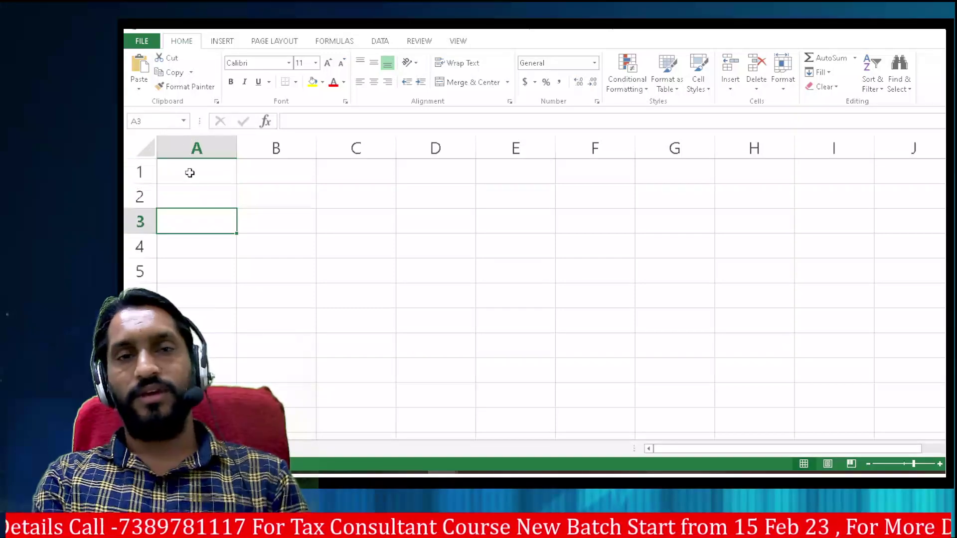
{"action": "key", "text": "Down"}
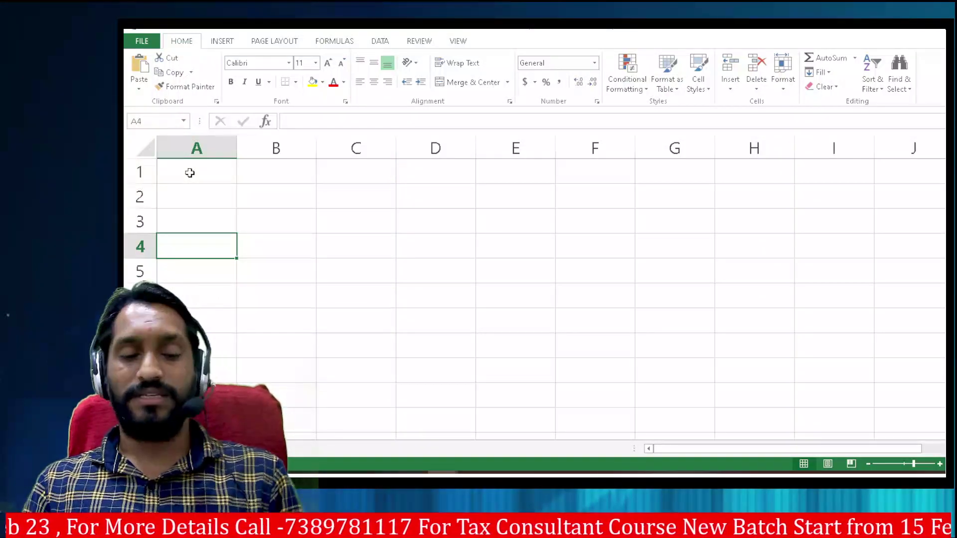
{"action": "key", "text": "Right"}
{"action": "key", "text": "Right"}
{"action": "key", "text": "Right"}
{"action": "key", "text": "Right"}
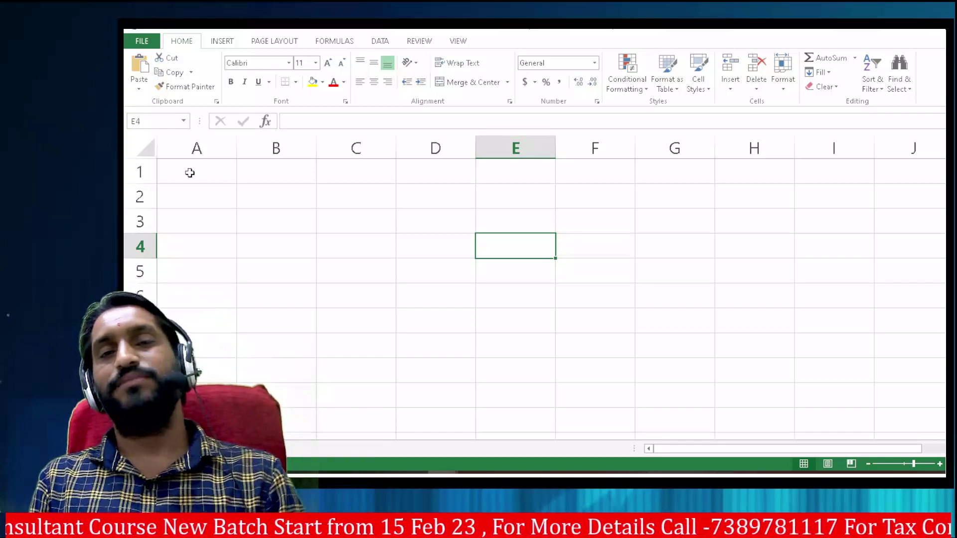
{"action": "left_click", "coordinate": [177, 241]}
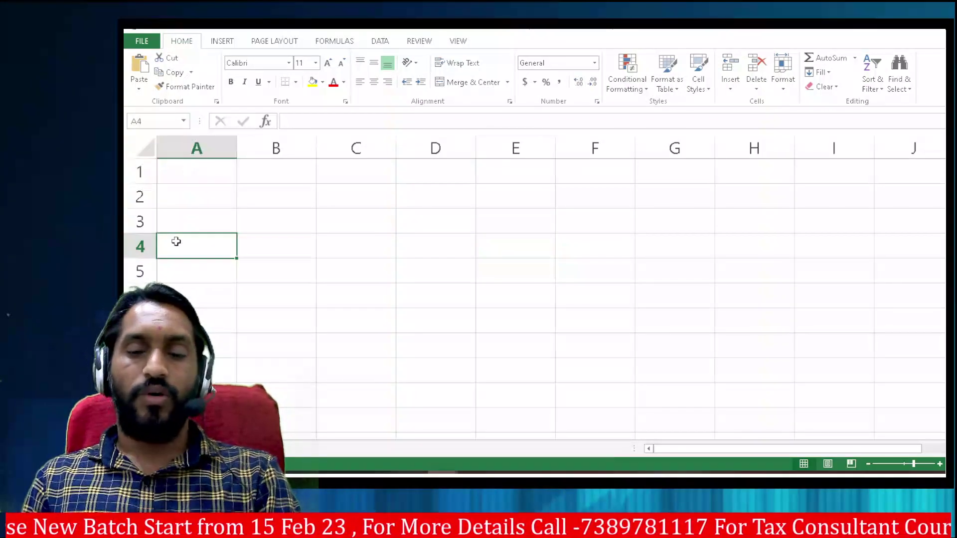
{"action": "key", "text": "Return"}
{"action": "key", "text": "Tab"}
{"action": "key", "text": "Return"}
{"action": "key", "text": "Down"}
{"action": "key", "text": "Down"}
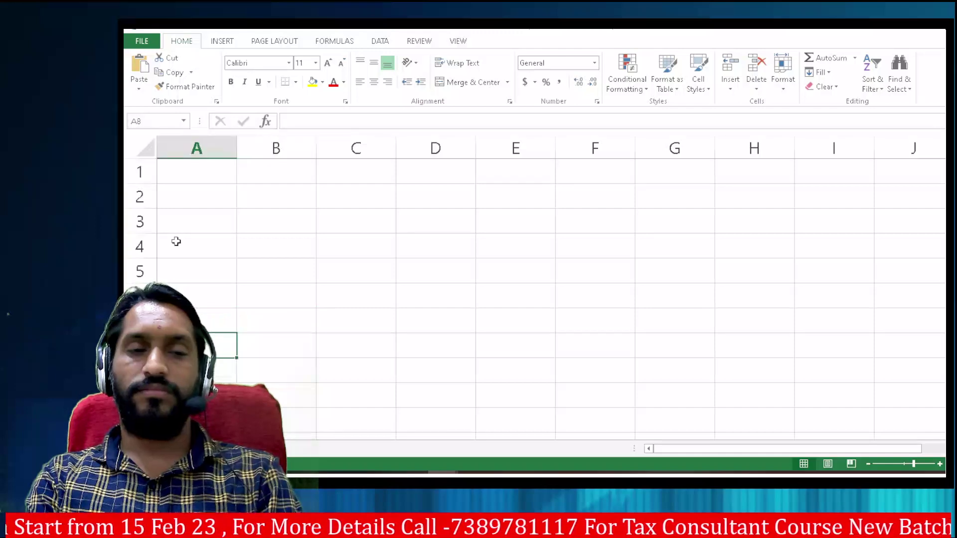
{"action": "key", "text": "Right"}
{"action": "left_click", "coordinate": [185, 241]}
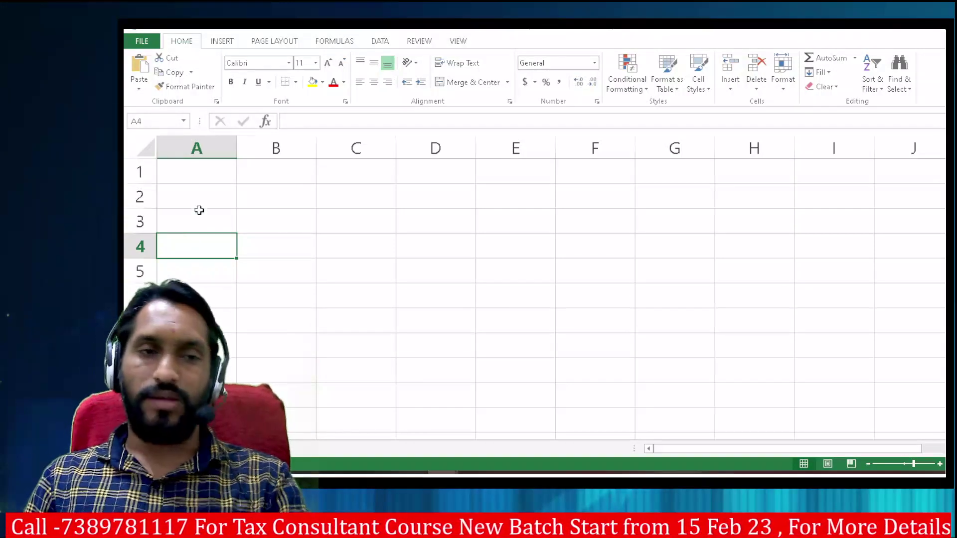
{"action": "left_click", "coordinate": [210, 171]}
{"action": "left_click", "coordinate": [256, 172]}
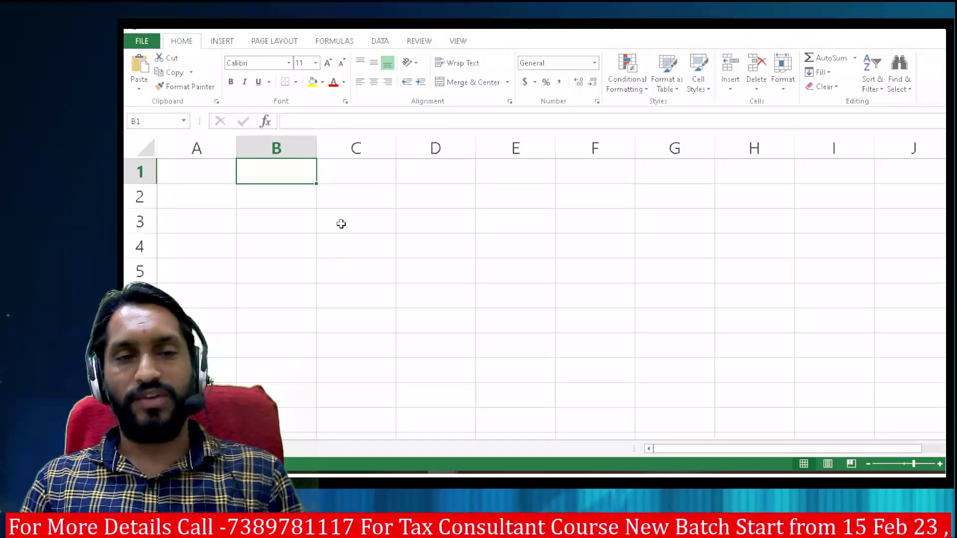
{"action": "left_click", "coordinate": [340, 193]}
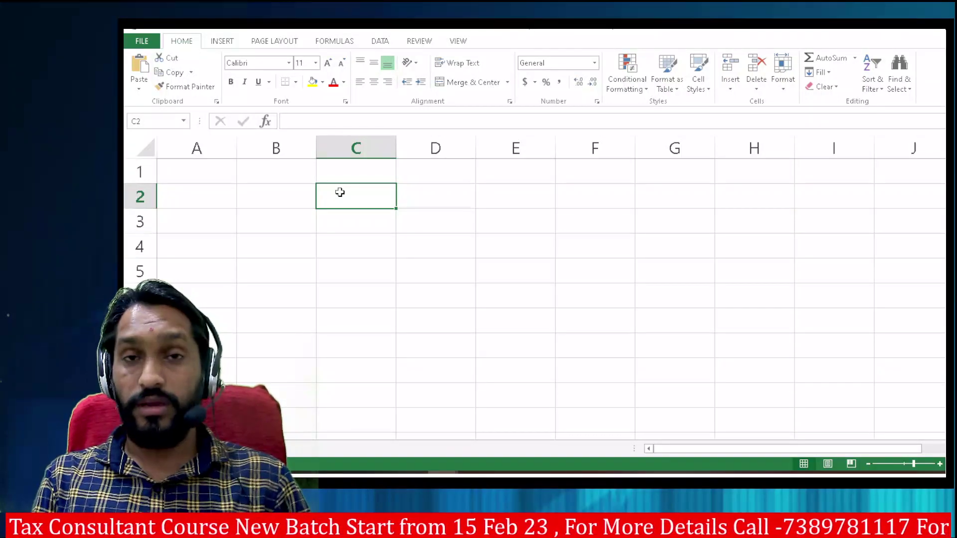
{"action": "left_click", "coordinate": [420, 199]}
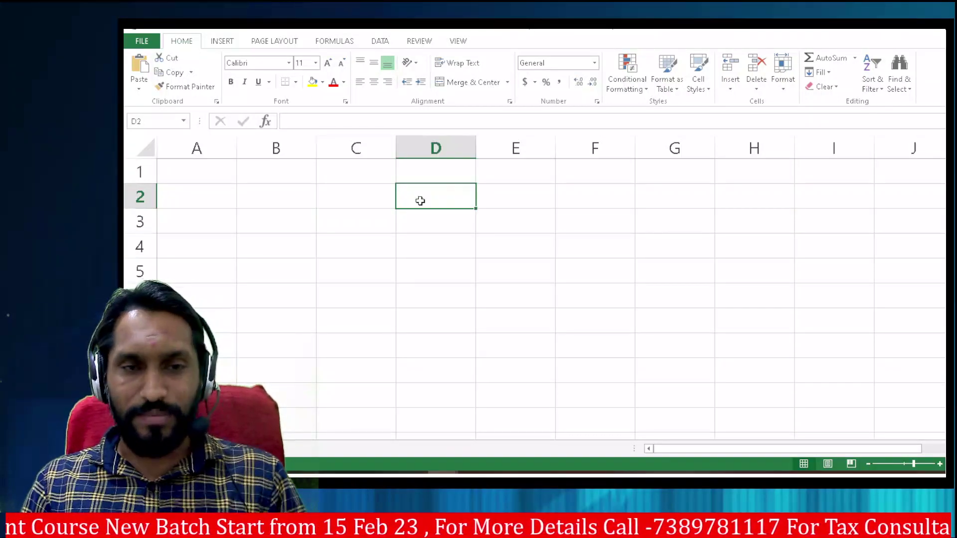
{"action": "left_click", "coordinate": [355, 186]}
{"action": "left_click", "coordinate": [250, 189]}
{"action": "left_click", "coordinate": [255, 218]}
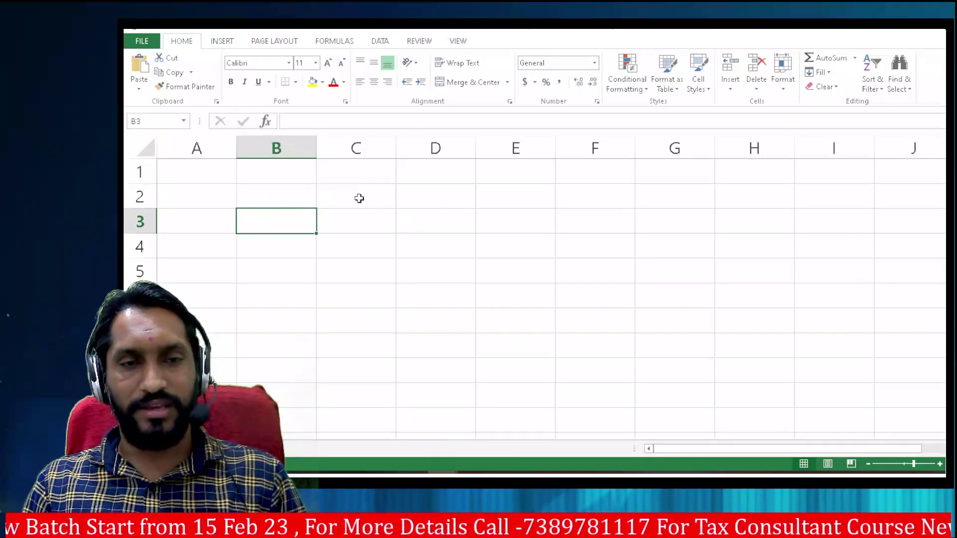
{"action": "left_click", "coordinate": [358, 199]}
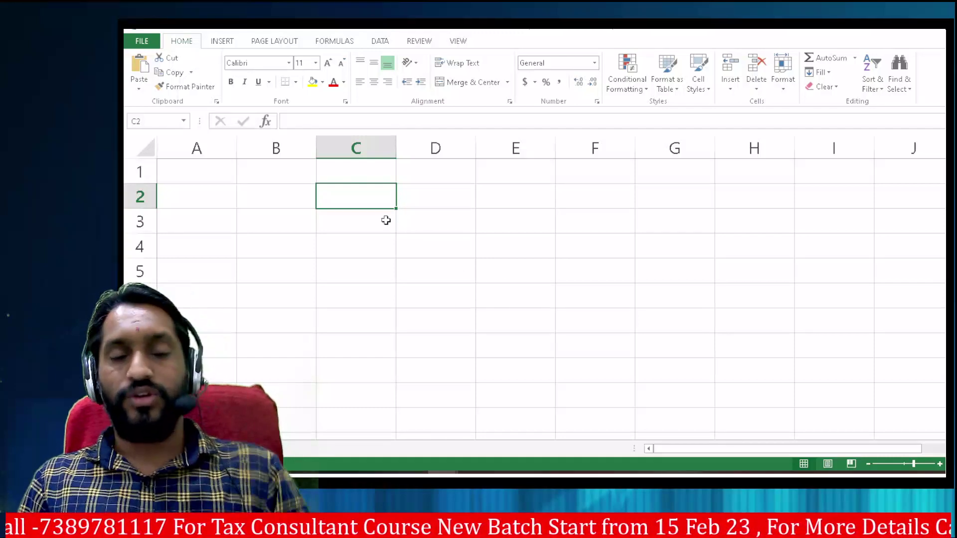
- Select ranges C2:E2, C2:F2 and C2:H2, then select the block D2:G9
{"action": "left_click_drag", "start_coordinate": [365, 194], "coordinate": [497, 187]}
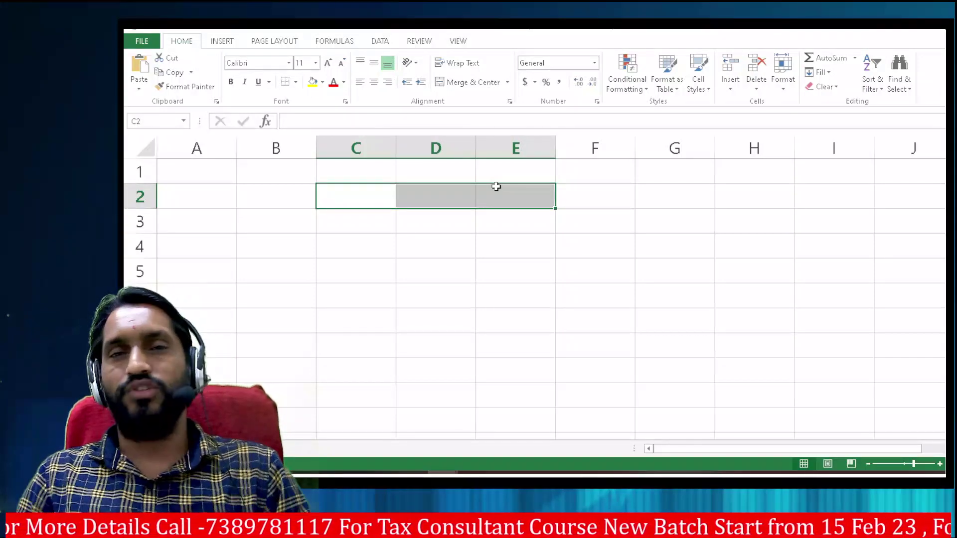
{"action": "left_click", "coordinate": [350, 191]}
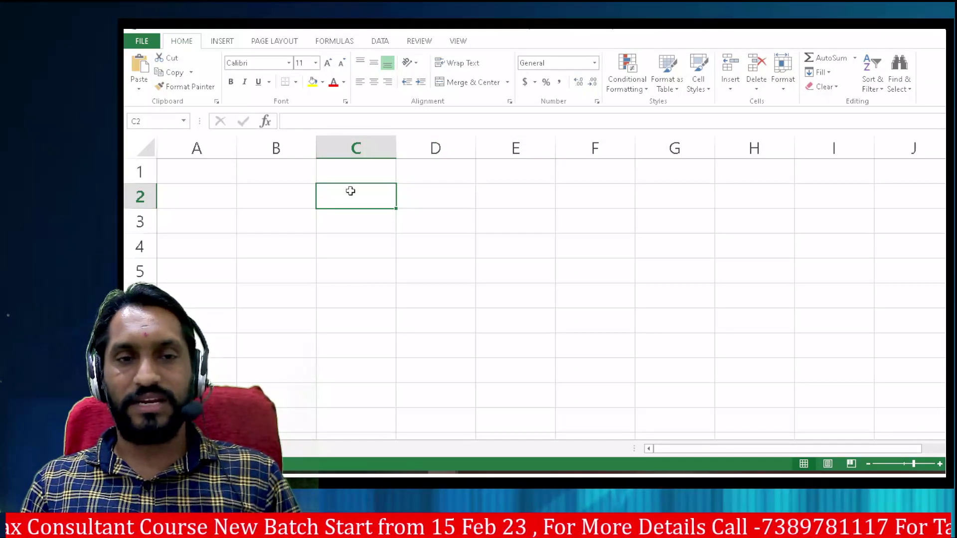
{"action": "left_click_drag", "start_coordinate": [350, 191], "coordinate": [742, 199]}
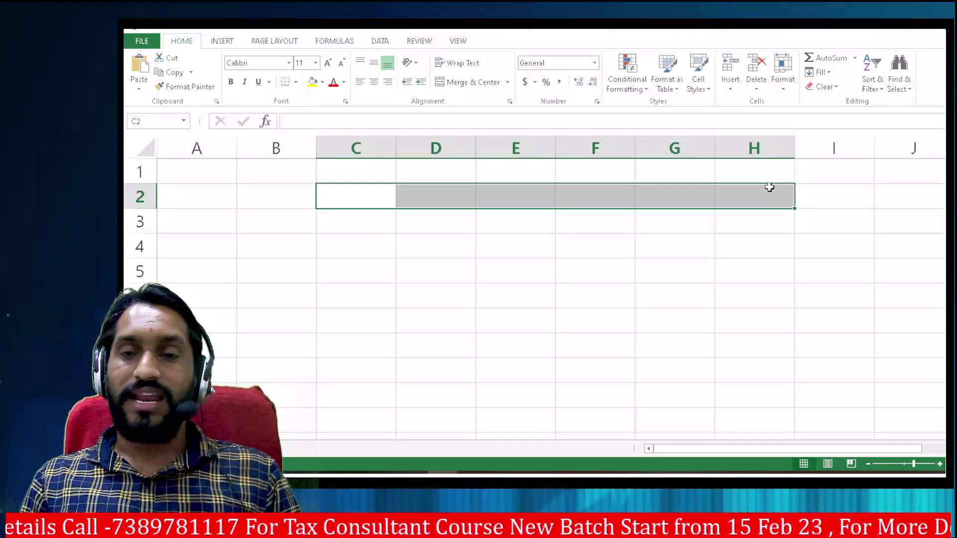
{"action": "left_click_drag", "start_coordinate": [770, 188], "coordinate": [770, 210]}
{"action": "mouse_move", "coordinate": [448, 202]}
{"action": "left_mouse_down"}
{"action": "mouse_move", "coordinate": [672, 201]}
{"action": "mouse_move", "coordinate": [678, 363]}
{"action": "left_mouse_up"}
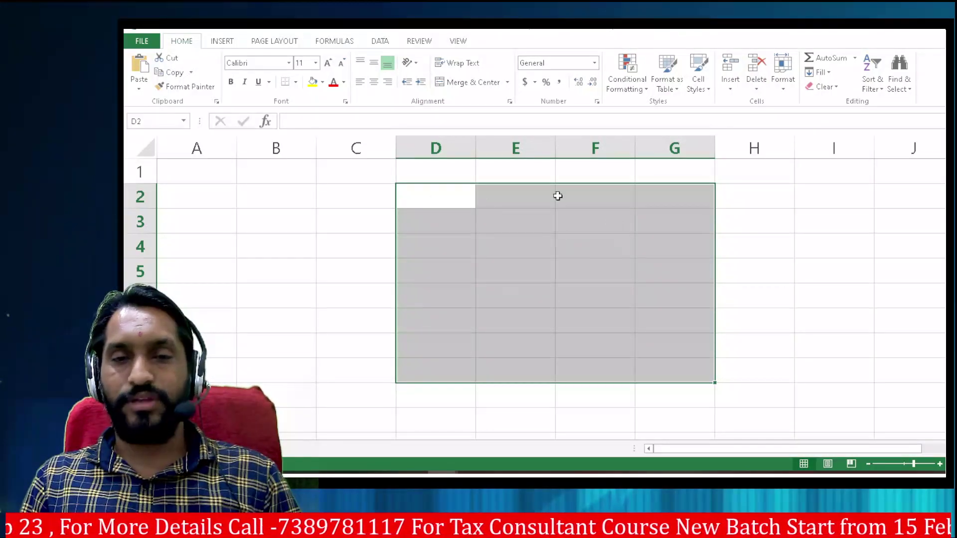
- Apply All Borders to D2:G9 and deselect to view the grid
{"action": "left_click", "coordinate": [297, 82]}
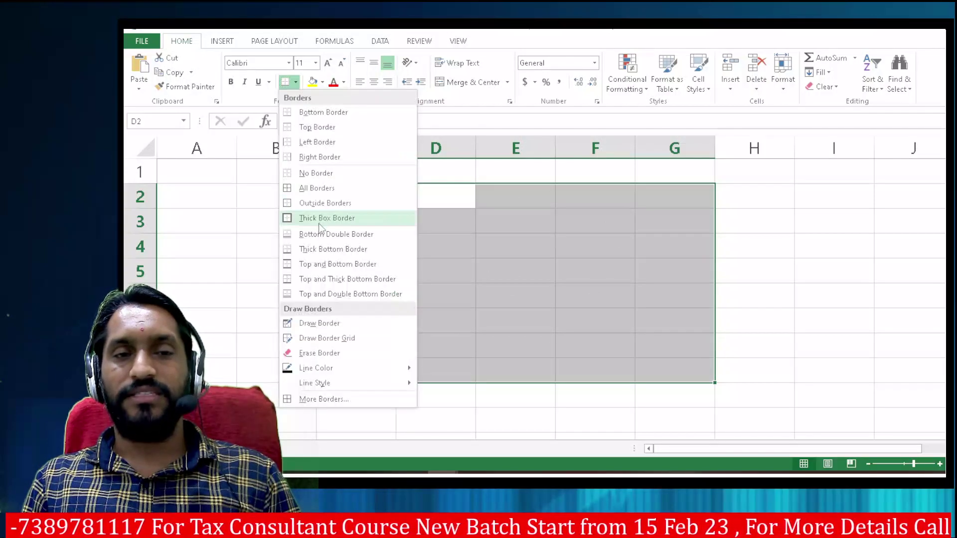
{"action": "left_click", "coordinate": [313, 188]}
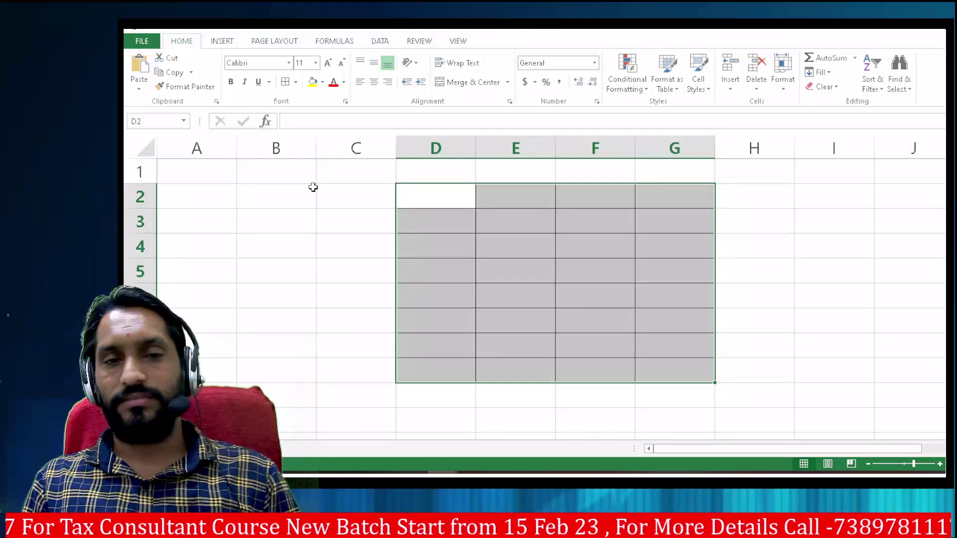
{"action": "left_click", "coordinate": [819, 235]}
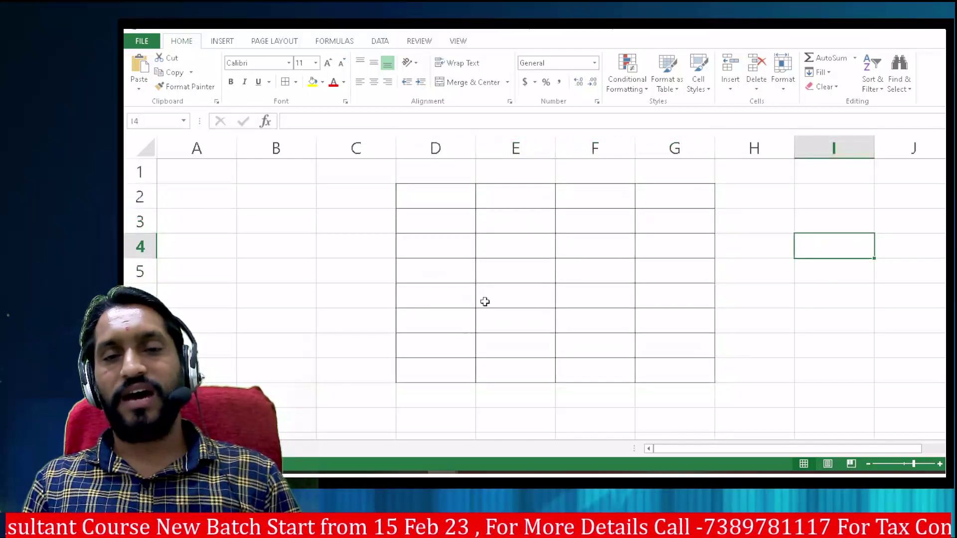
- Apply a border to cell B3, then check it by moving to B6 and back
{"action": "left_click", "coordinate": [253, 216]}
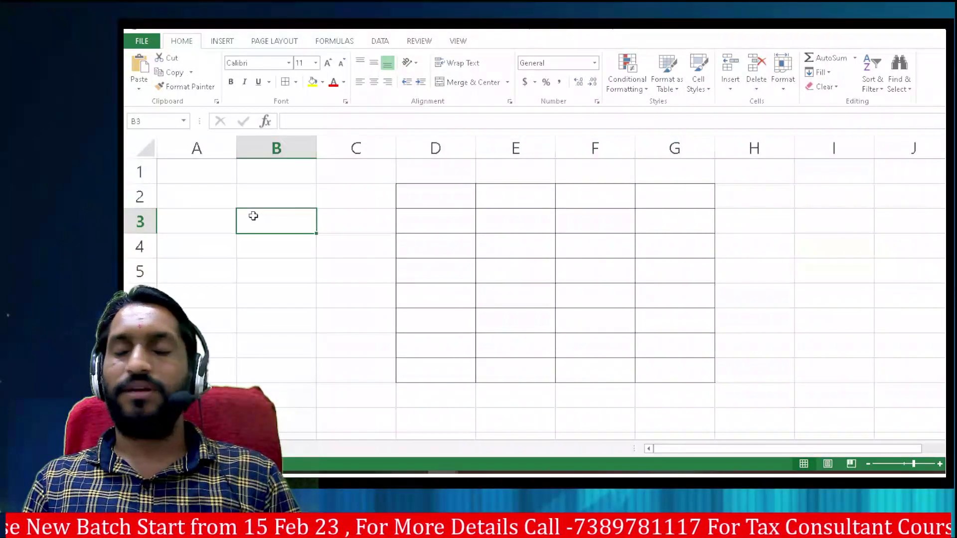
{"action": "left_click", "coordinate": [288, 82]}
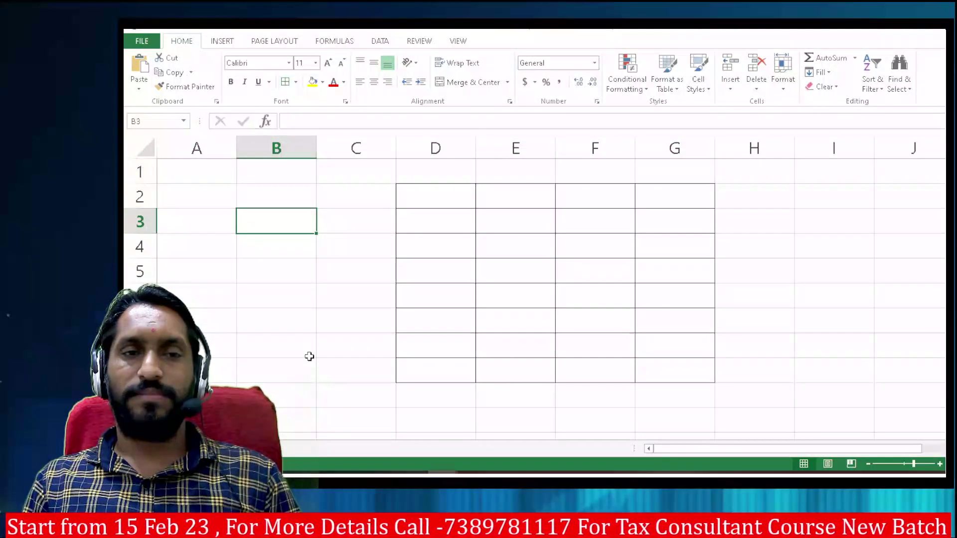
{"action": "left_click", "coordinate": [278, 286]}
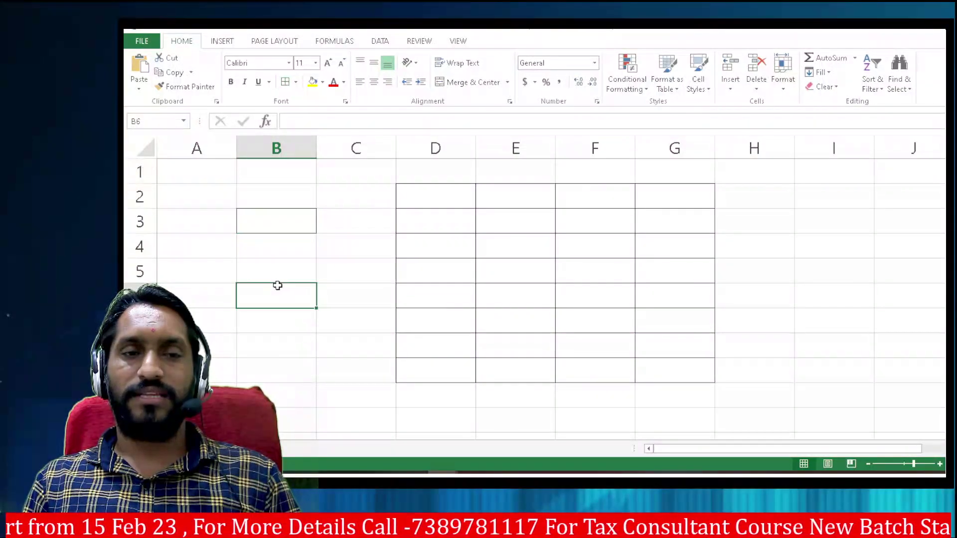
{"action": "left_click", "coordinate": [287, 221]}
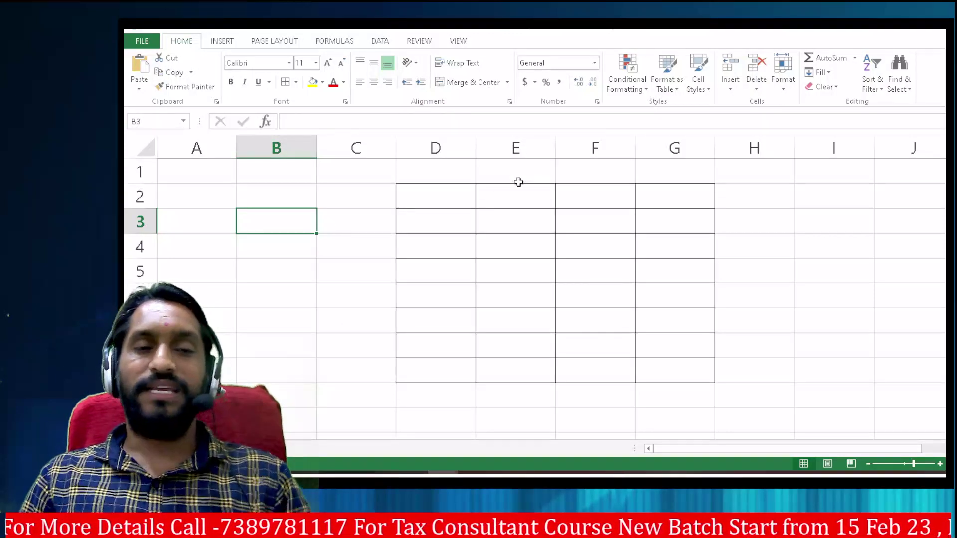
- Step through cells B3 to B6 and end on C7, leaving the sheet without borders
{"action": "left_click", "coordinate": [280, 257]}
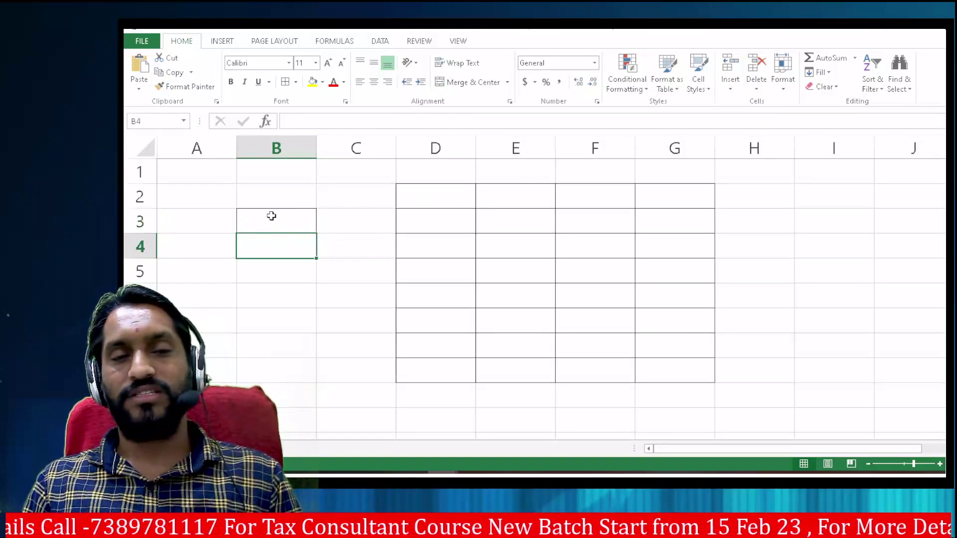
{"action": "left_click", "coordinate": [271, 216]}
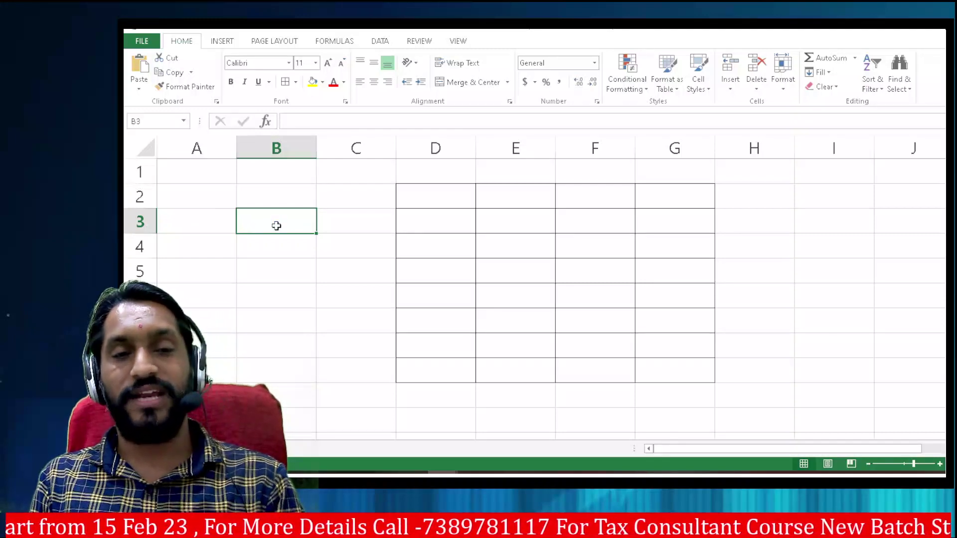
{"action": "left_click", "coordinate": [280, 240]}
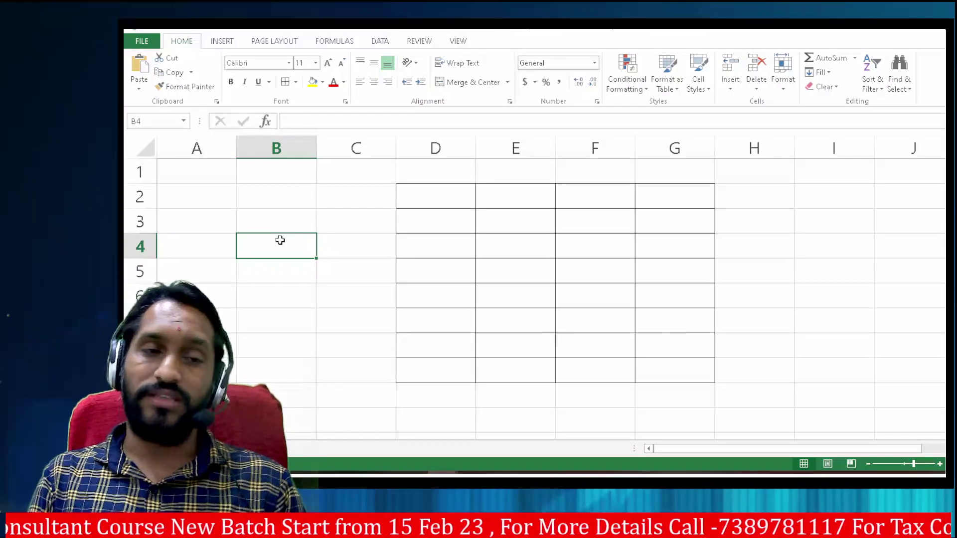
{"action": "left_click", "coordinate": [282, 292]}
{"action": "left_click", "coordinate": [282, 221]}
{"action": "left_click", "coordinate": [280, 244]}
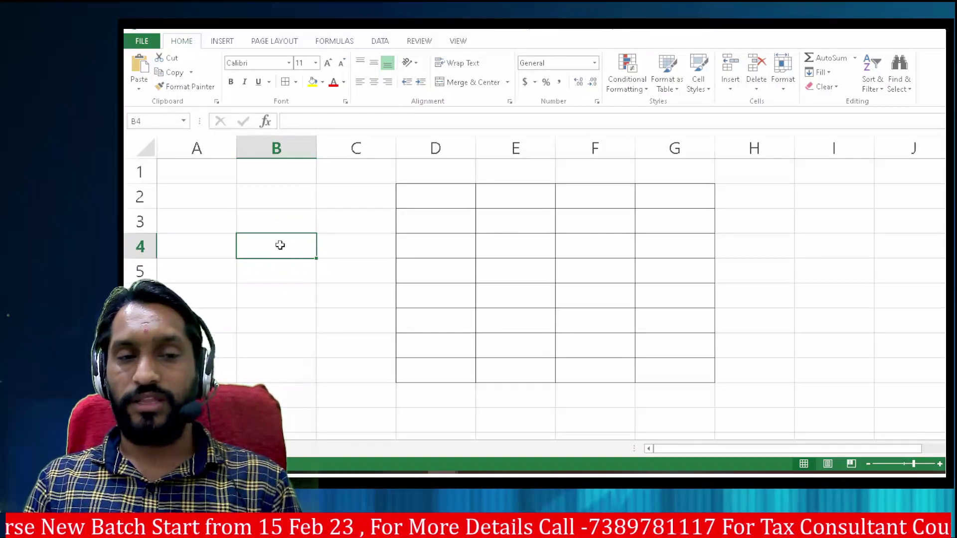
{"action": "left_click", "coordinate": [277, 279]}
{"action": "left_click", "coordinate": [282, 225]}
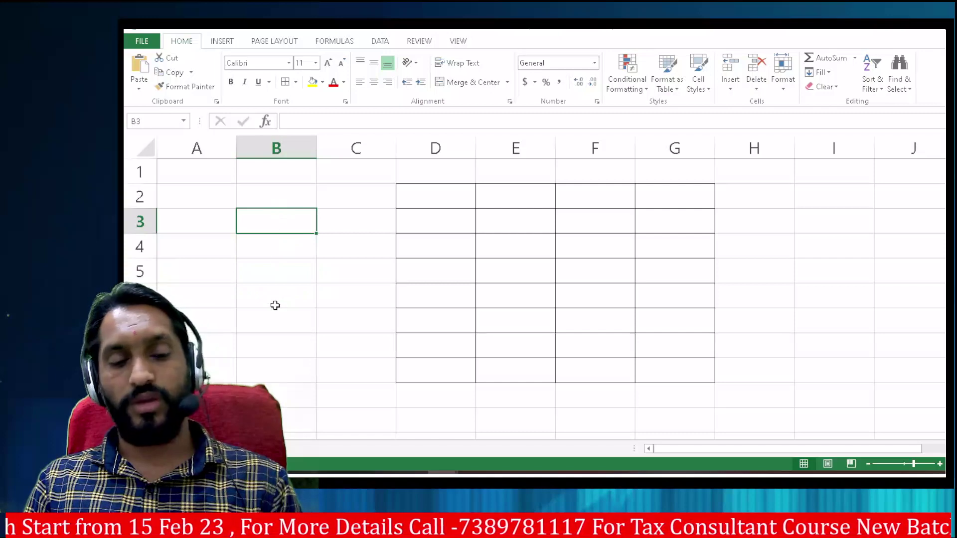
{"action": "left_click", "coordinate": [366, 347]}
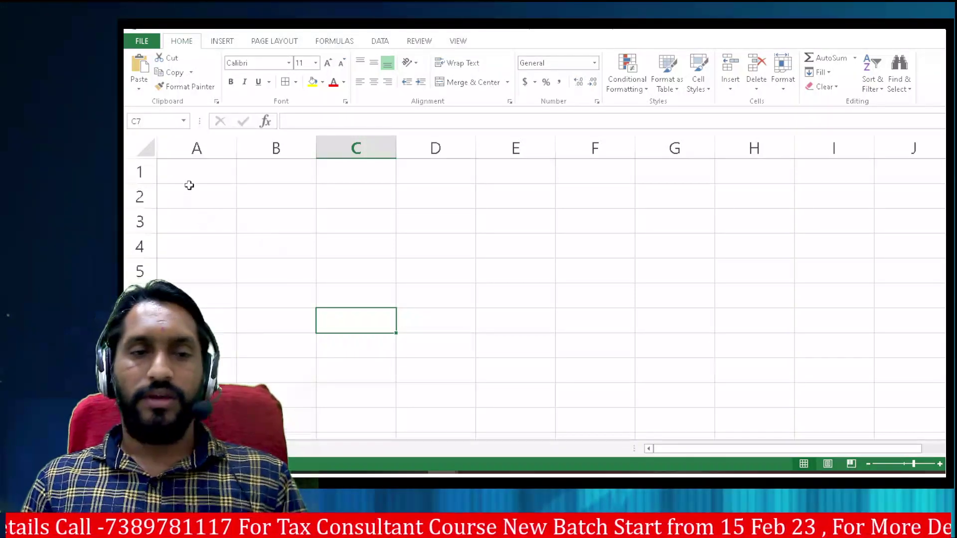
- Select the block A1:H9, then deselect it and choose cell B3
{"action": "mouse_move", "coordinate": [188, 171]}
{"action": "left_mouse_down"}
{"action": "mouse_move", "coordinate": [760, 406]}
{"action": "mouse_move", "coordinate": [777, 322]}
{"action": "mouse_move", "coordinate": [583, 311]}
{"action": "mouse_move", "coordinate": [756, 376]}
{"action": "left_mouse_up"}
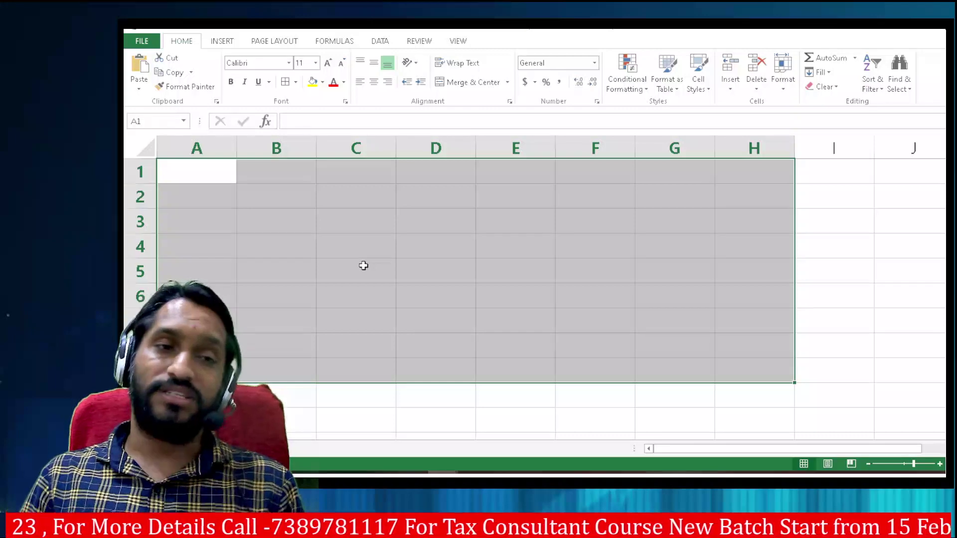
{"action": "left_click", "coordinate": [282, 193]}
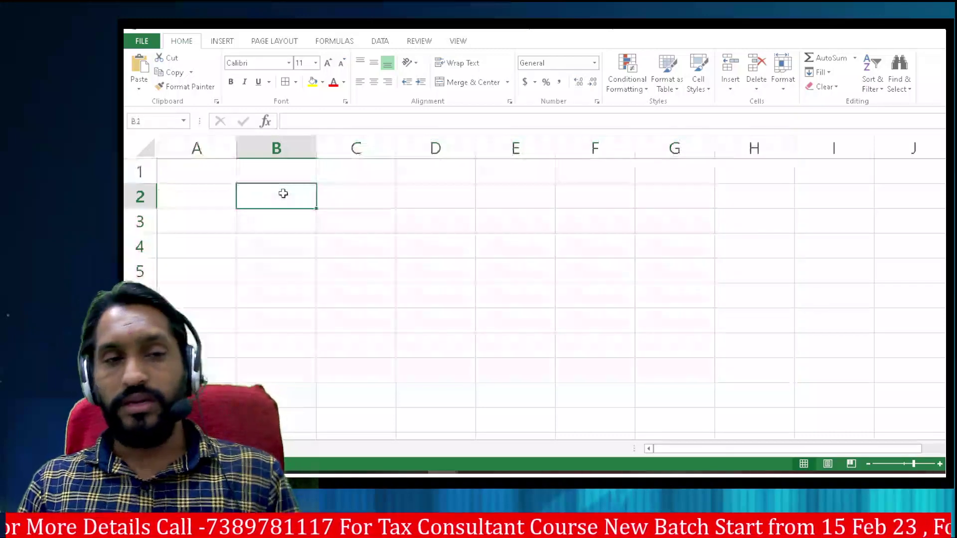
{"action": "left_click", "coordinate": [186, 178]}
{"action": "left_click", "coordinate": [260, 175]}
{"action": "left_click", "coordinate": [282, 197]}
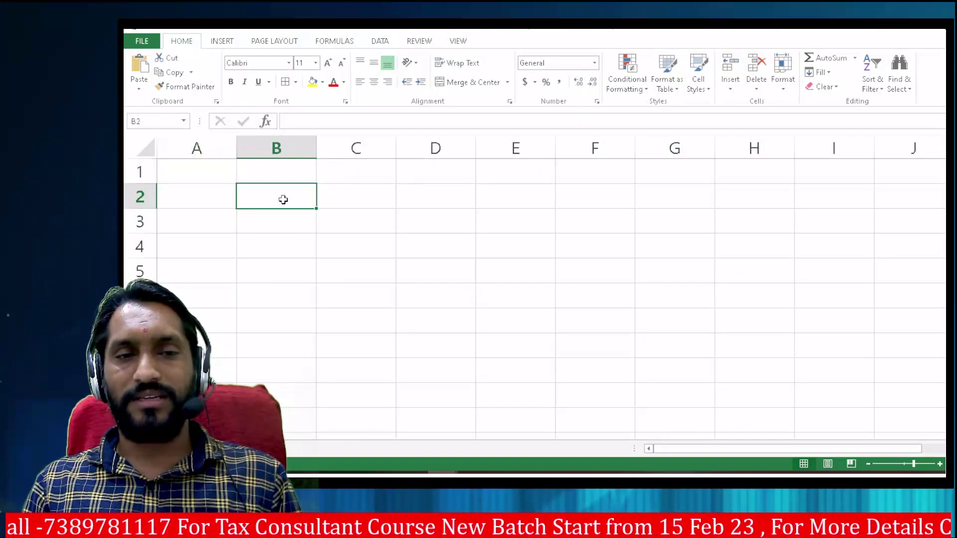
{"action": "left_click", "coordinate": [338, 213]}
{"action": "left_click", "coordinate": [289, 225]}
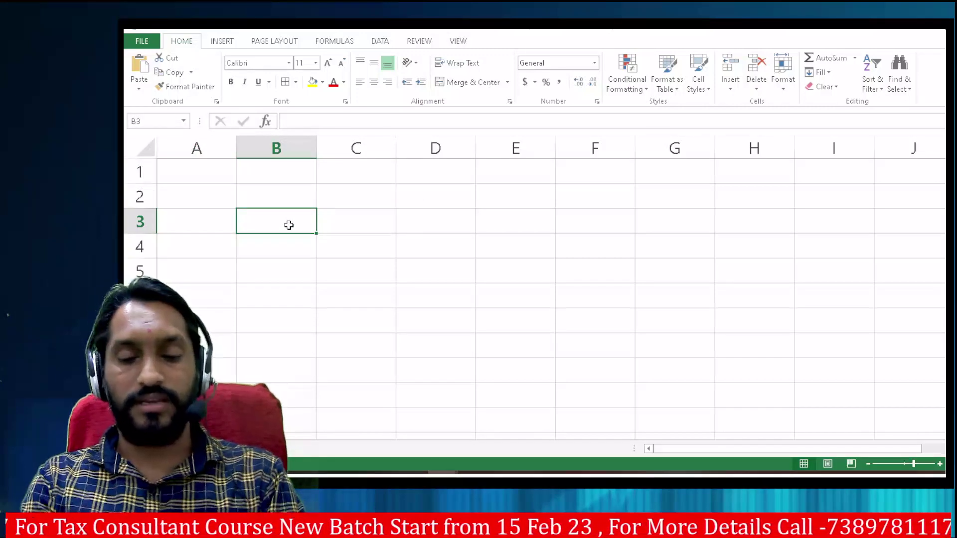
- Enter a person's full name in B3, correcting a typo
{"action": "type", "text": "Karan S"}
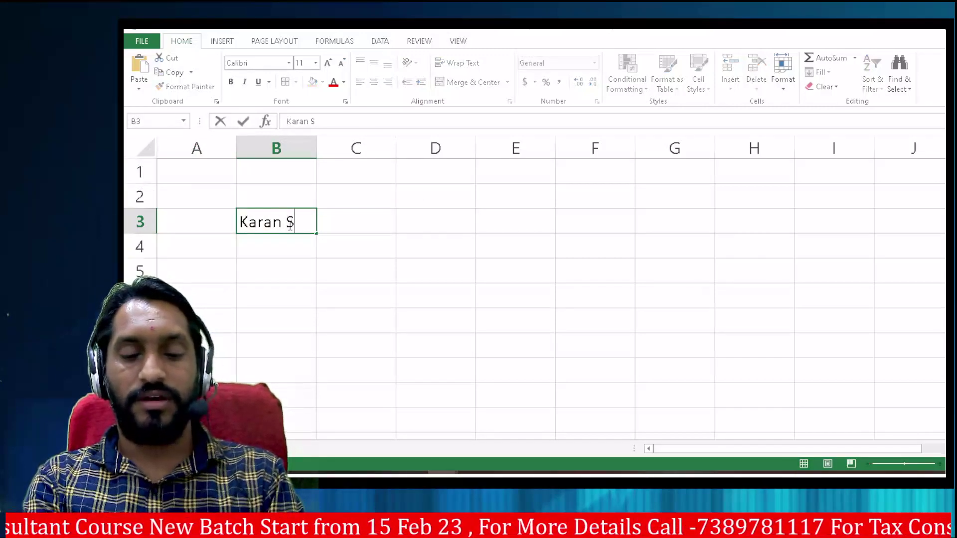
{"action": "type", "text": "ngh"}
{"action": "key", "text": "BackSpace"}
{"action": "key", "text": "BackSpace"}
{"action": "key", "text": "BackSpace"}
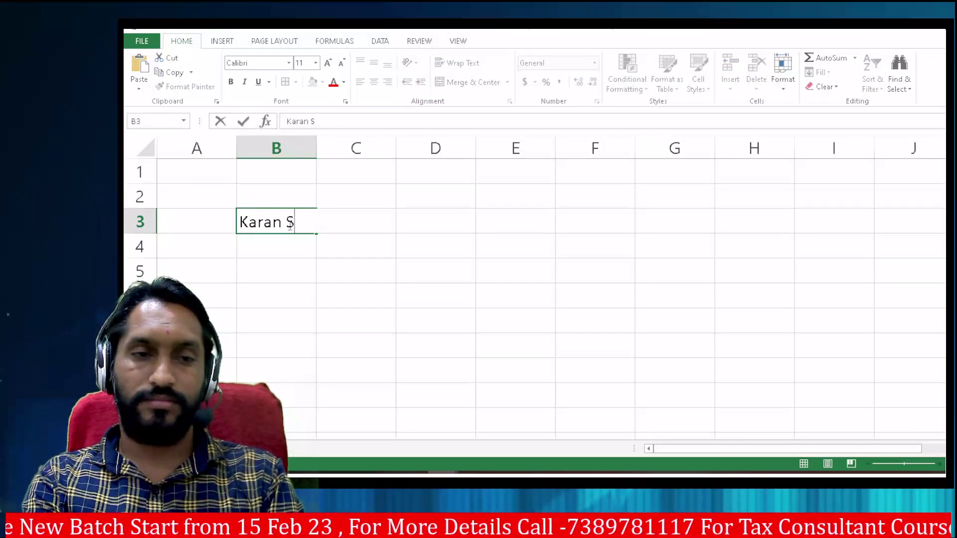
{"action": "type", "text": "ingh"}
{"action": "key", "text": "Return"}
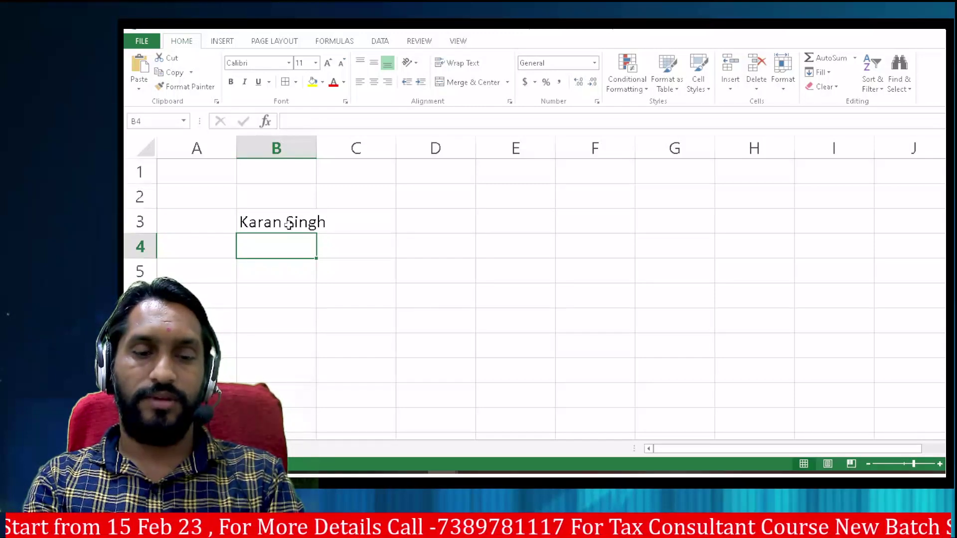
- Enter 'KSR Academy' in B4, then review both entries
{"action": "type", "text": "KSR C"}
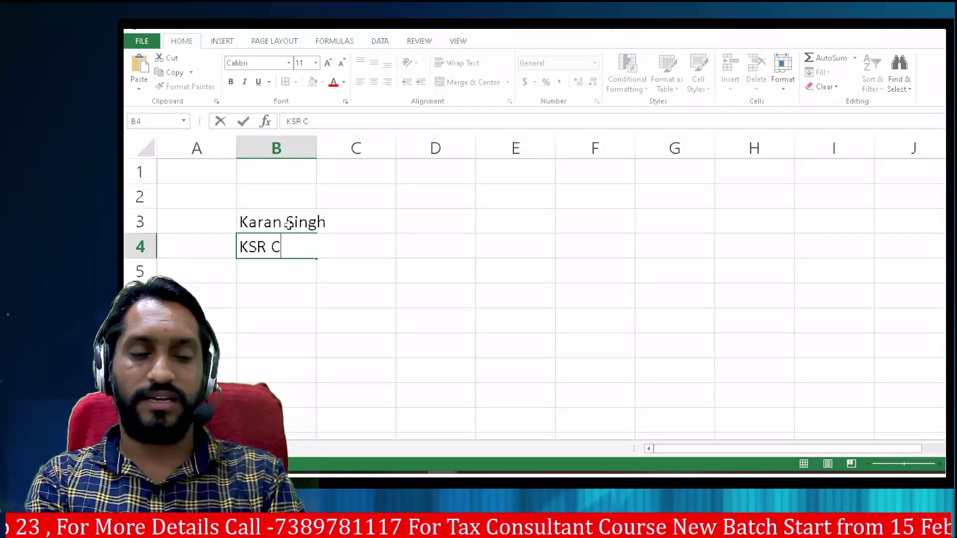
{"action": "key", "text": "BackSpace"}
{"action": "type", "text": "Acad"}
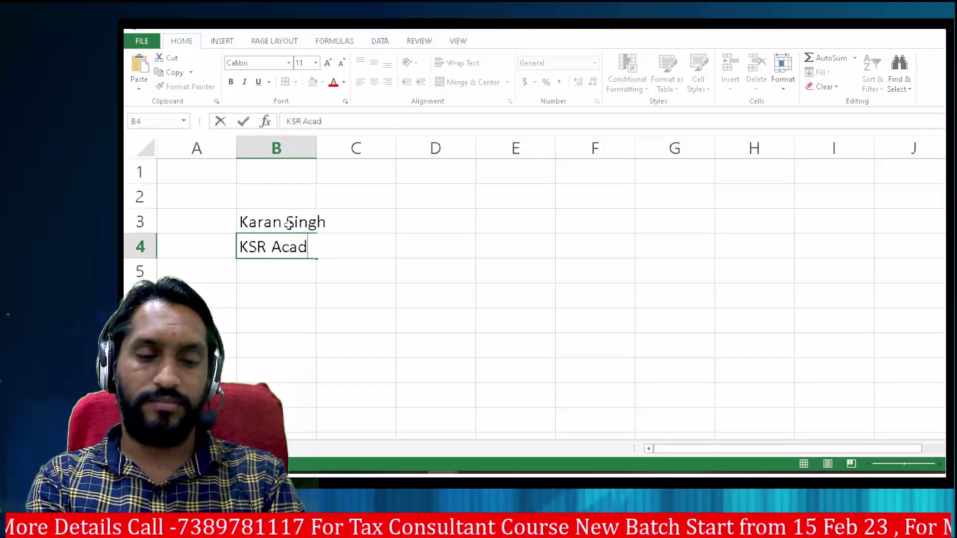
{"action": "type", "text": "emy"}
{"action": "key", "text": "Return"}
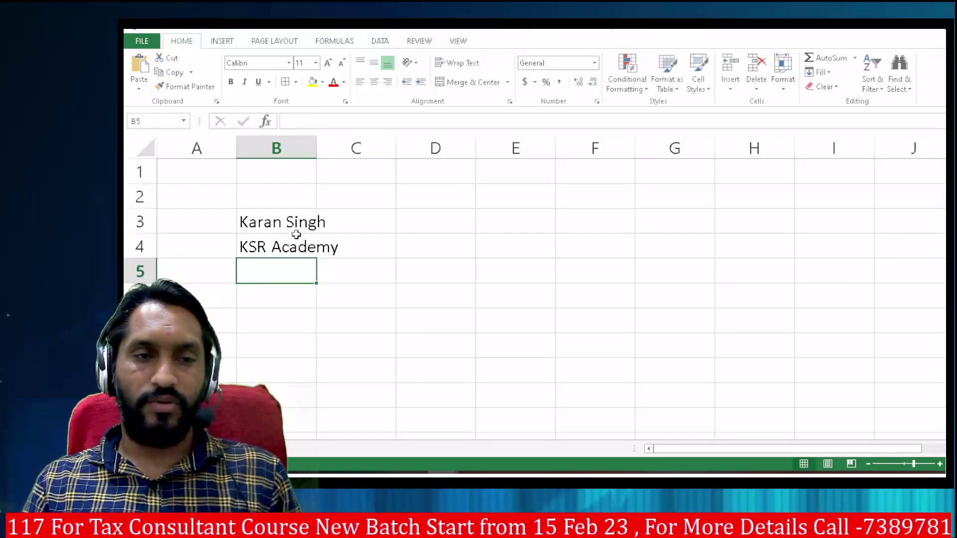
{"action": "left_click", "coordinate": [292, 228]}
{"action": "left_click", "coordinate": [277, 247]}
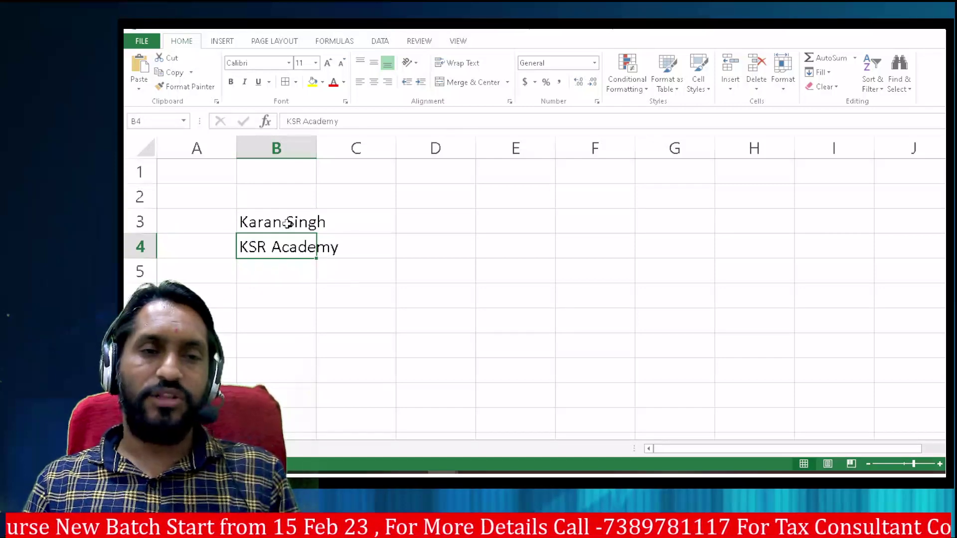
- Select B3:B4, then move to D3 with arrow keys and Shift-extend the selection to H10
{"action": "left_click", "coordinate": [287, 223]}
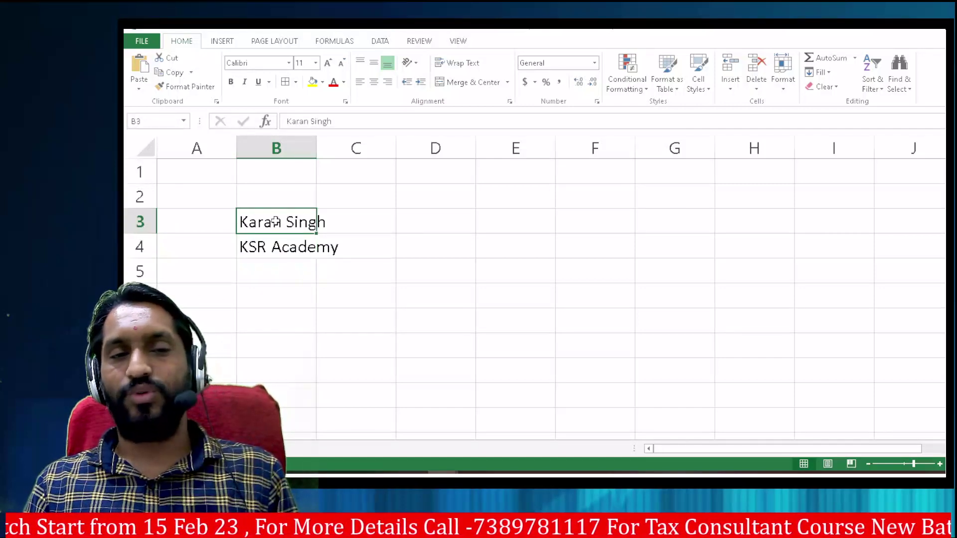
{"action": "left_click_drag", "start_coordinate": [275, 222], "coordinate": [284, 244]}
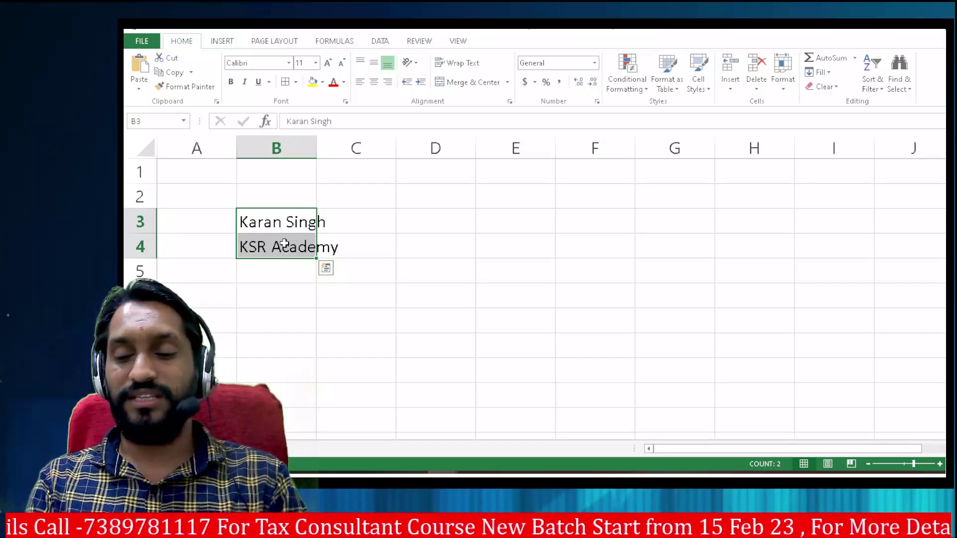
{"action": "key", "text": "Up"}
{"action": "key", "text": "Right"}
{"action": "key", "text": "Down"}
{"action": "key", "text": "Right"}
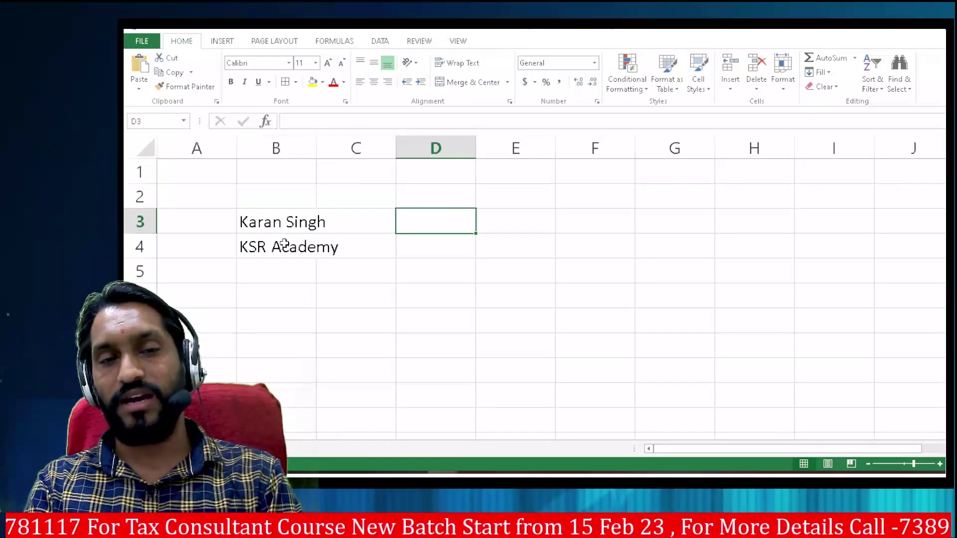
{"action": "key", "text": "shift+Right"}
{"action": "key", "text": "shift+Right"}
{"action": "key", "text": "shift+Right"}
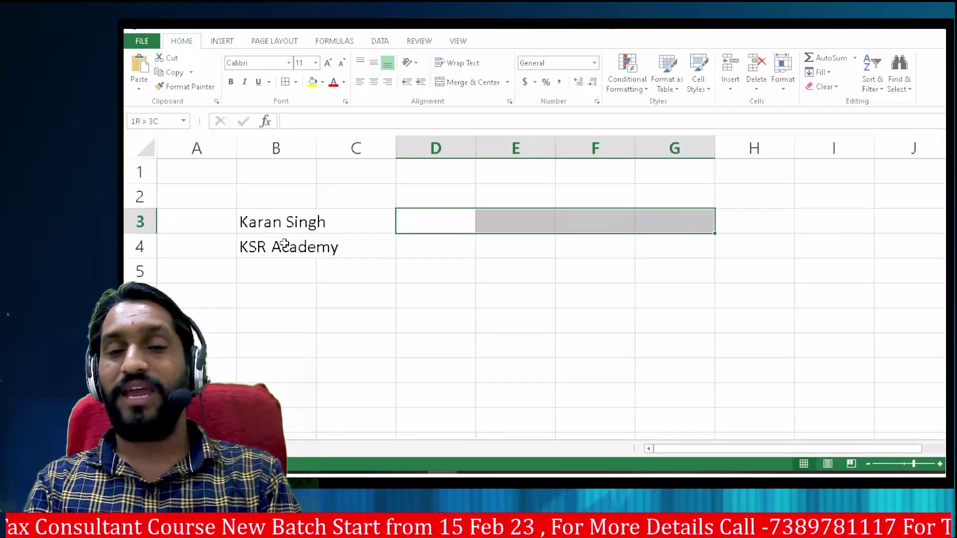
{"action": "key", "text": "shift+Right"}
{"action": "key", "text": "shift+Down"}
{"action": "key", "text": "shift+Down"}
{"action": "key", "text": "shift+Down"}
{"action": "key", "text": "shift+Down"}
{"action": "key", "text": "shift+Down"}
{"action": "key", "text": "shift+Down"}
{"action": "key", "text": "shift+Down"}
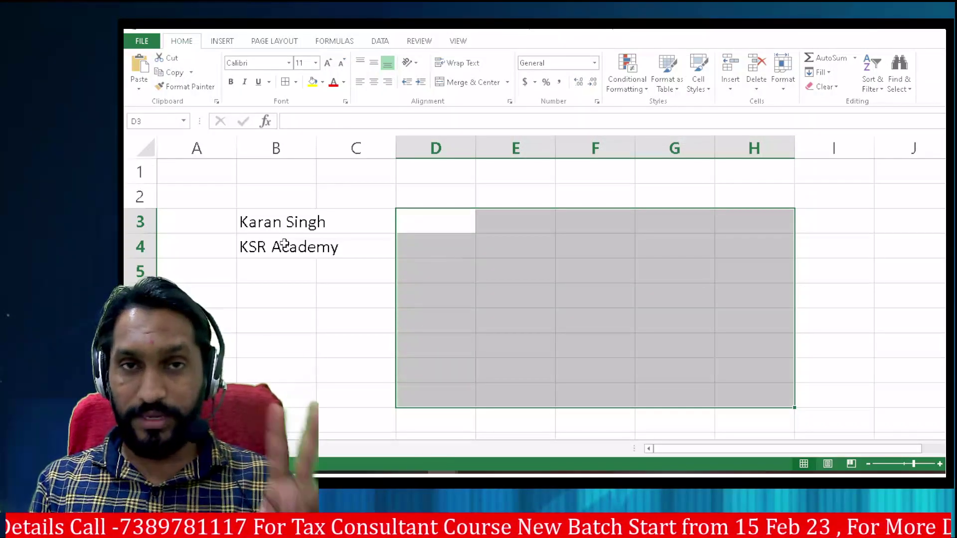
- Type the person's first and last name entirely in lowercase into cell D3
{"action": "left_click", "coordinate": [413, 217]}
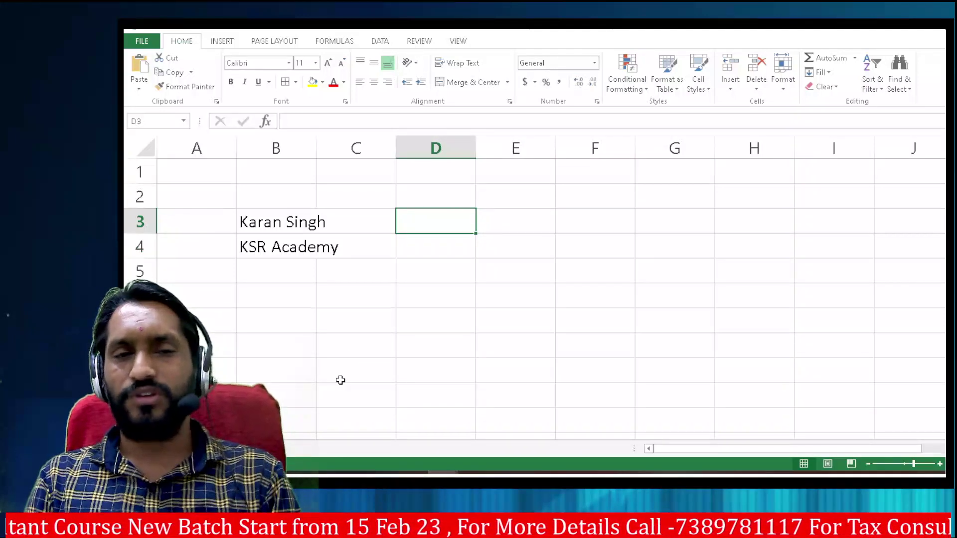
{"action": "type", "text": "karan"}
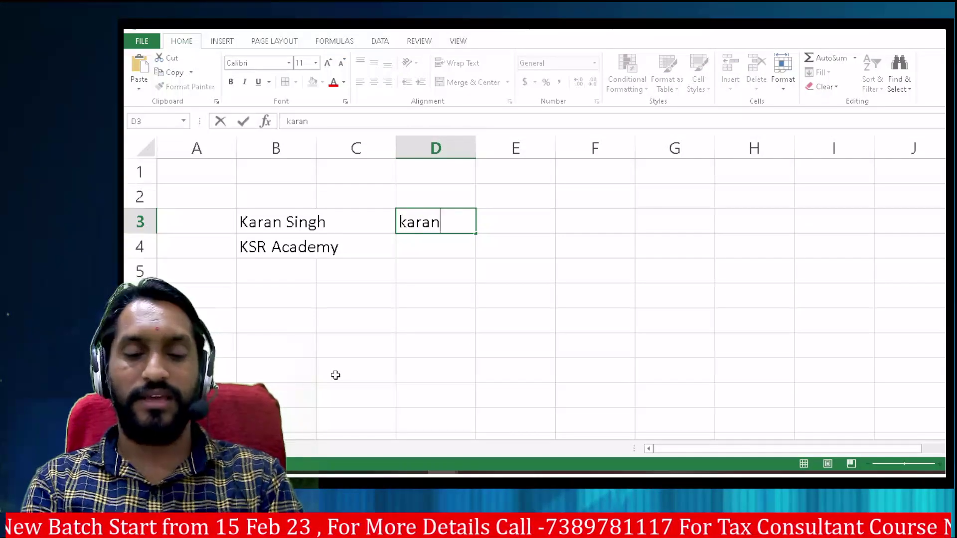
{"action": "type", "text": " singh"}
{"action": "key", "text": "Return"}
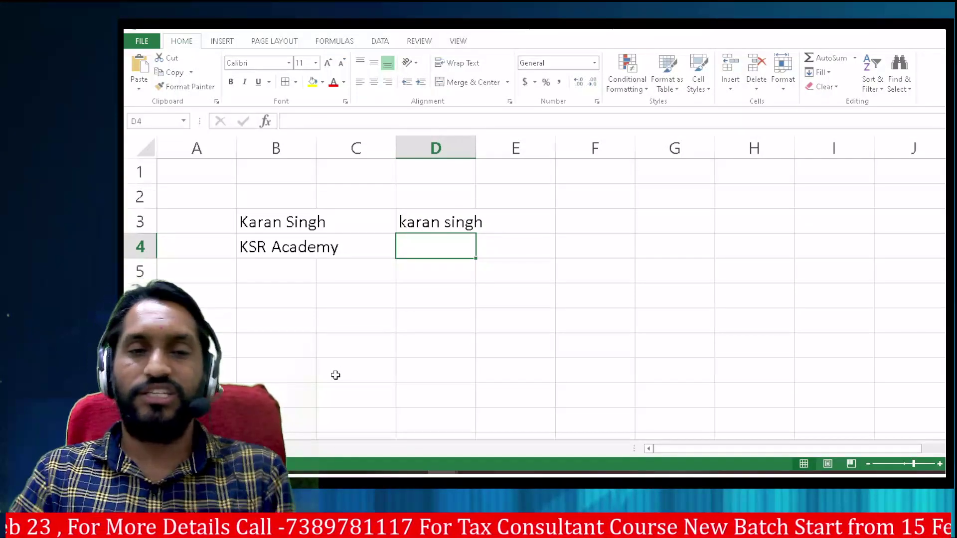
{"action": "left_click", "coordinate": [408, 223]}
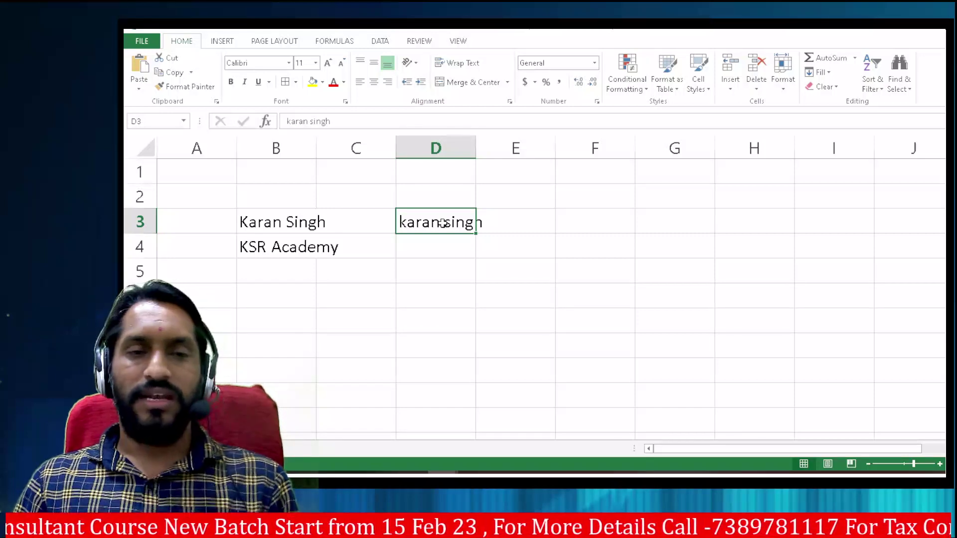
{"action": "left_click", "coordinate": [418, 243]}
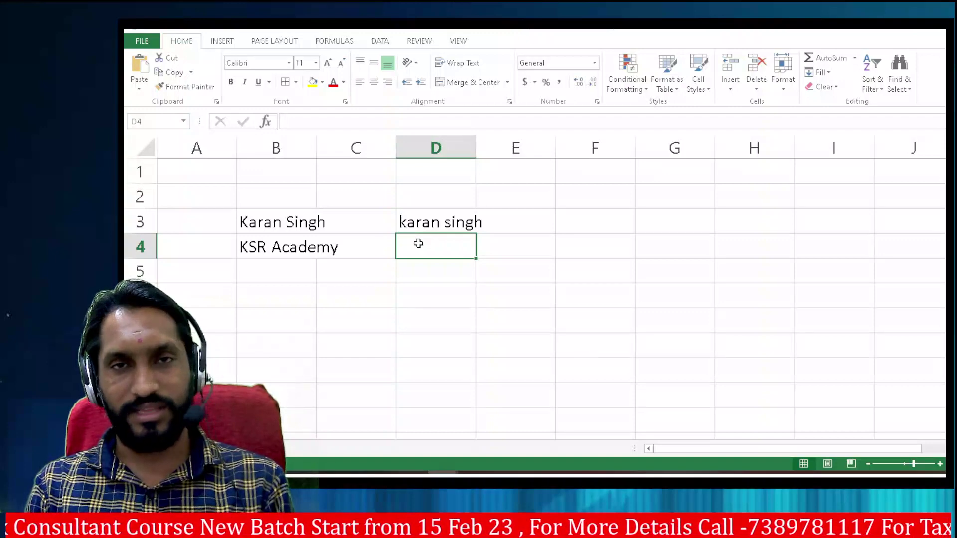
- Enter the person's full name with surname in all capitals in D4, fixing a typo
{"action": "type", "text": "KR"}
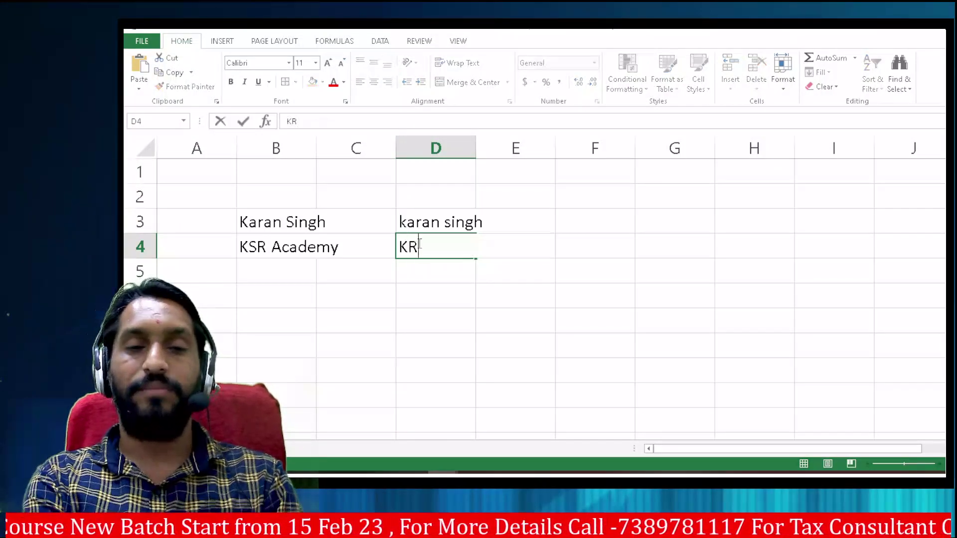
{"action": "key", "text": "BackSpace"}
{"action": "type", "text": "ARA"}
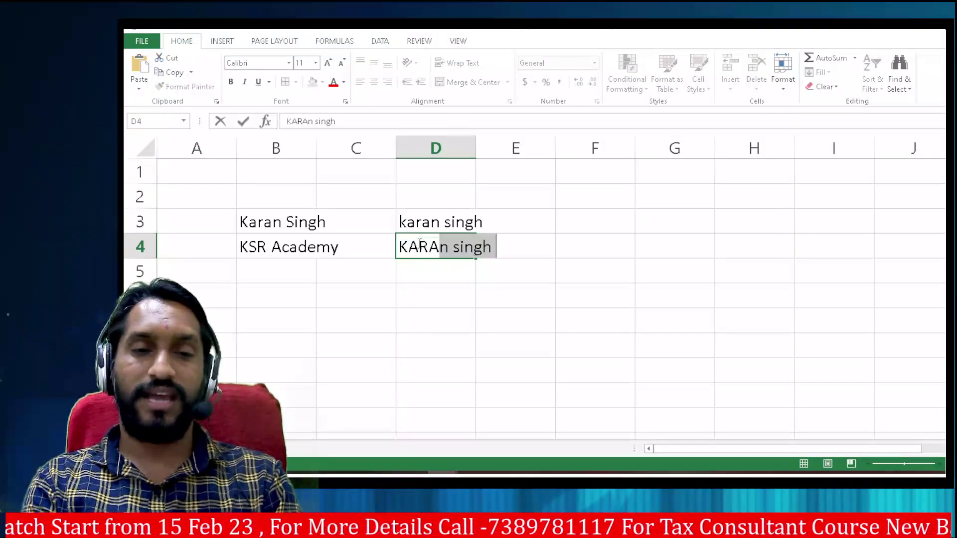
{"action": "type", "text": "N SINGH"}
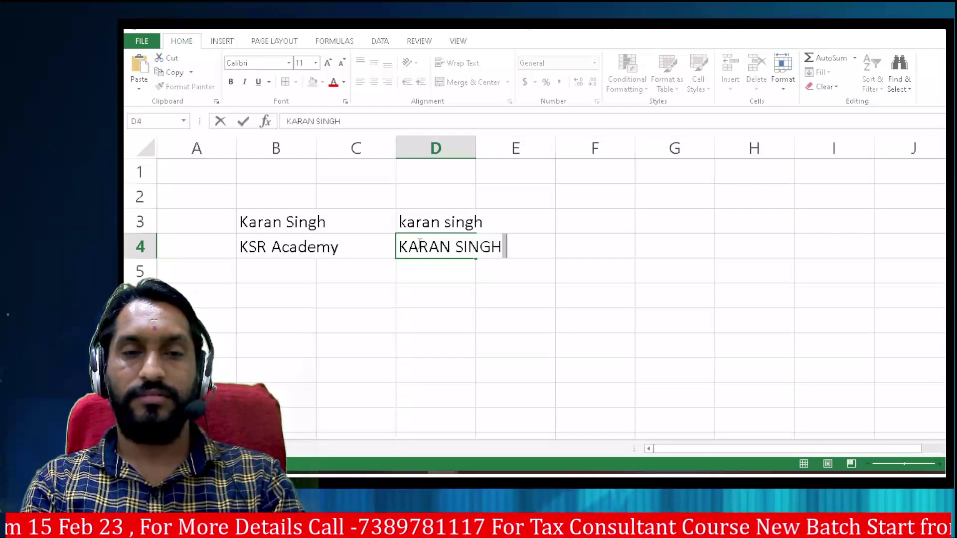
{"action": "type", "text": " RATHO"}
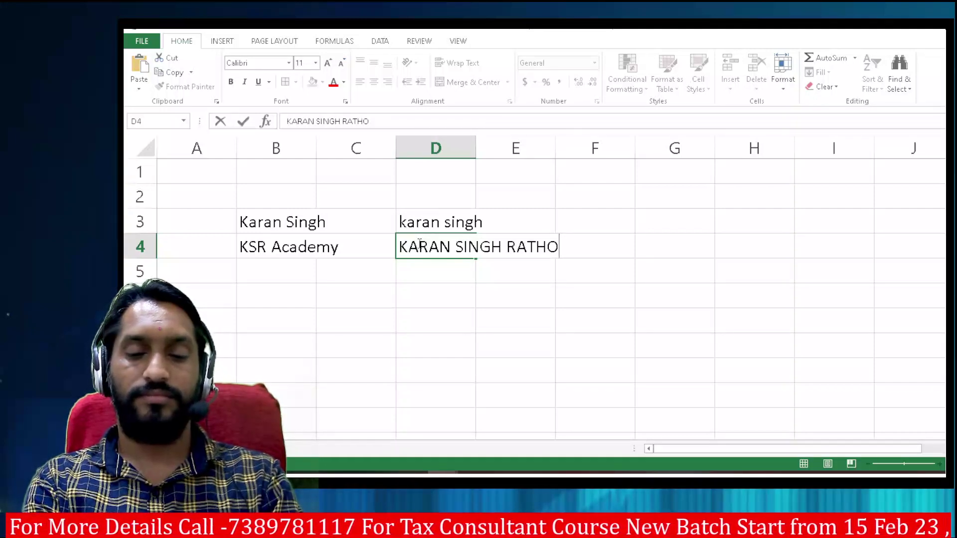
{"action": "type", "text": "RE"}
{"action": "key", "text": "Return"}
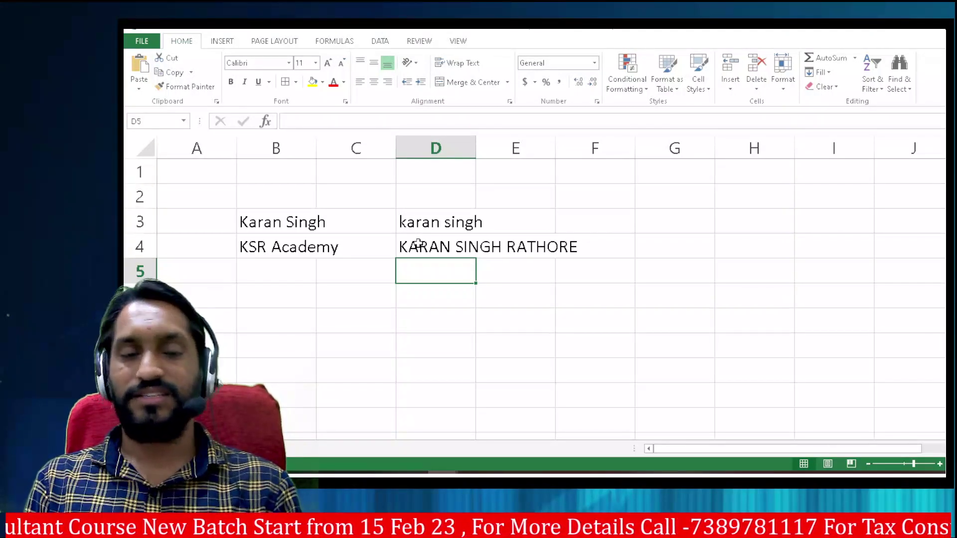
- Enter the name in D5 with each word's first letter capitalised
{"action": "type", "text": "k"}
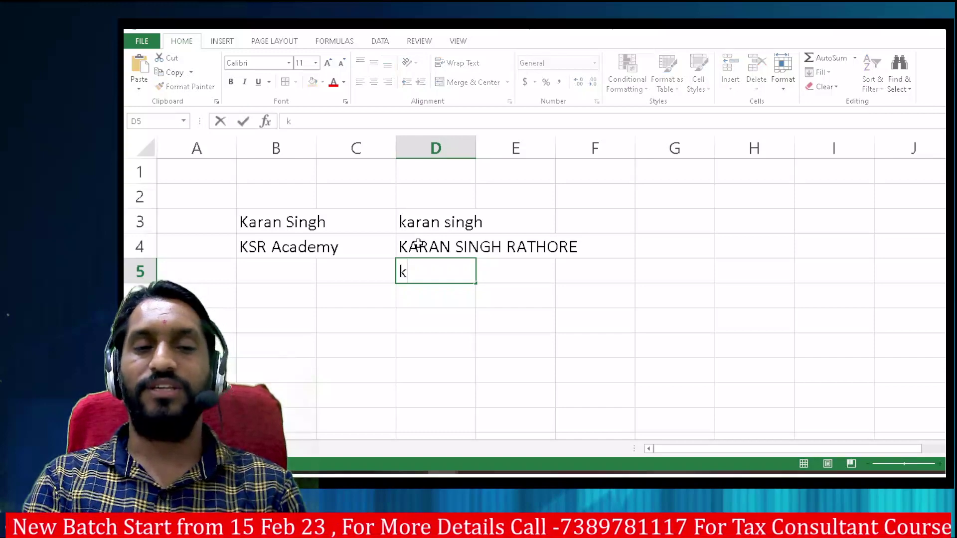
{"action": "key", "text": "BackSpace"}
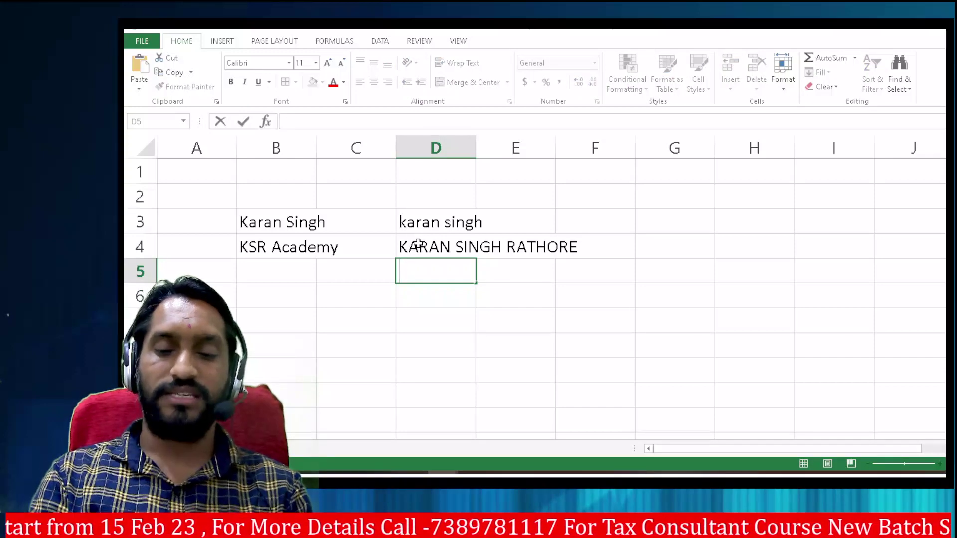
{"action": "type", "text": "K"}
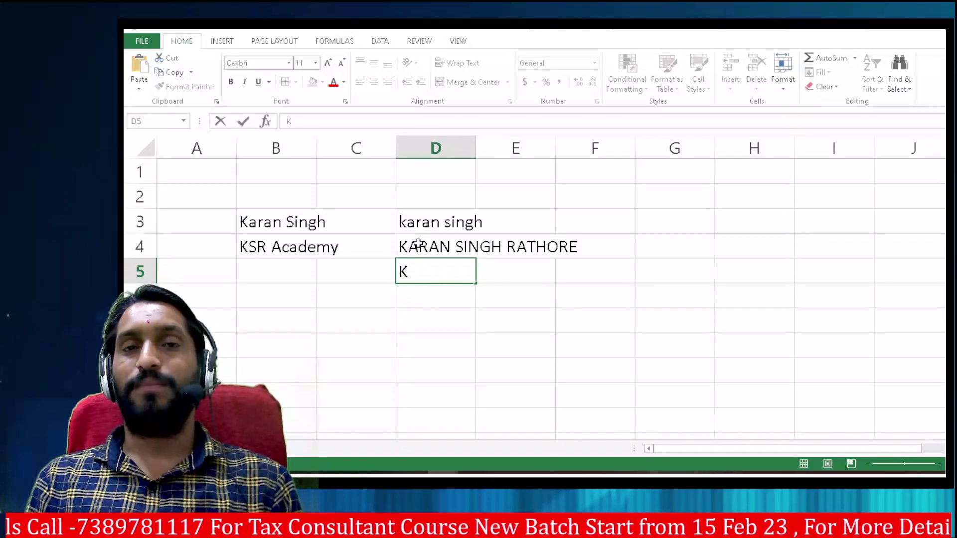
{"action": "type", "text": "aran"}
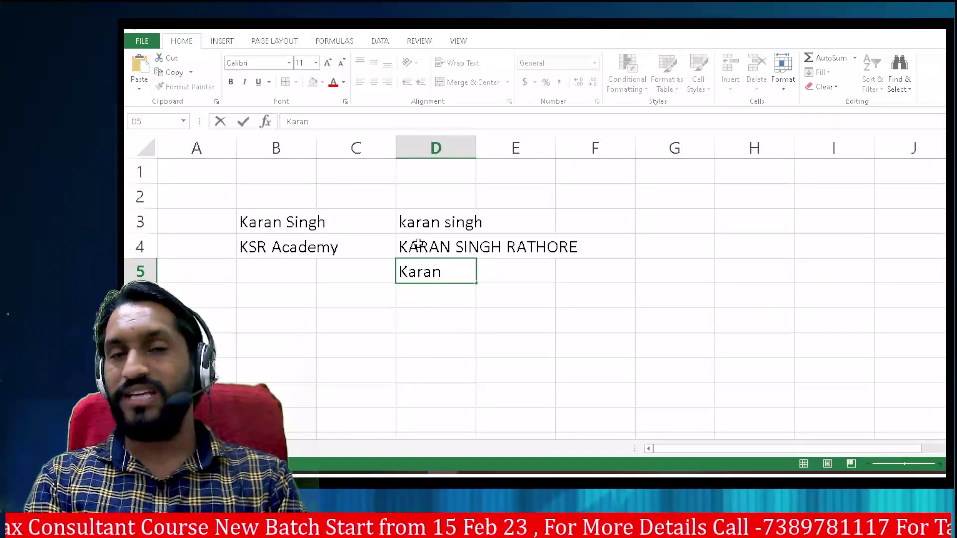
{"action": "type", "text": " S"}
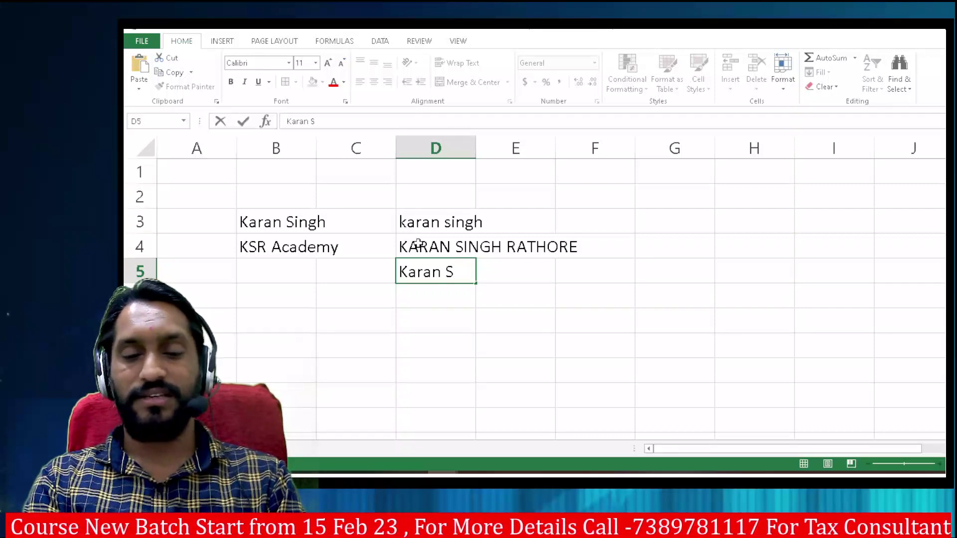
{"action": "type", "text": "ingh"}
{"action": "key", "text": "Return"}
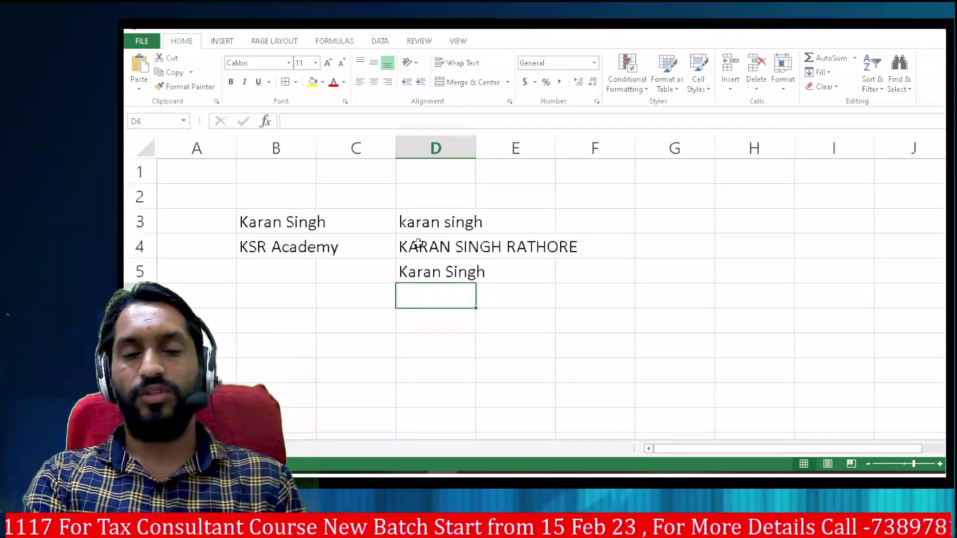
{"action": "key", "text": "Up"}
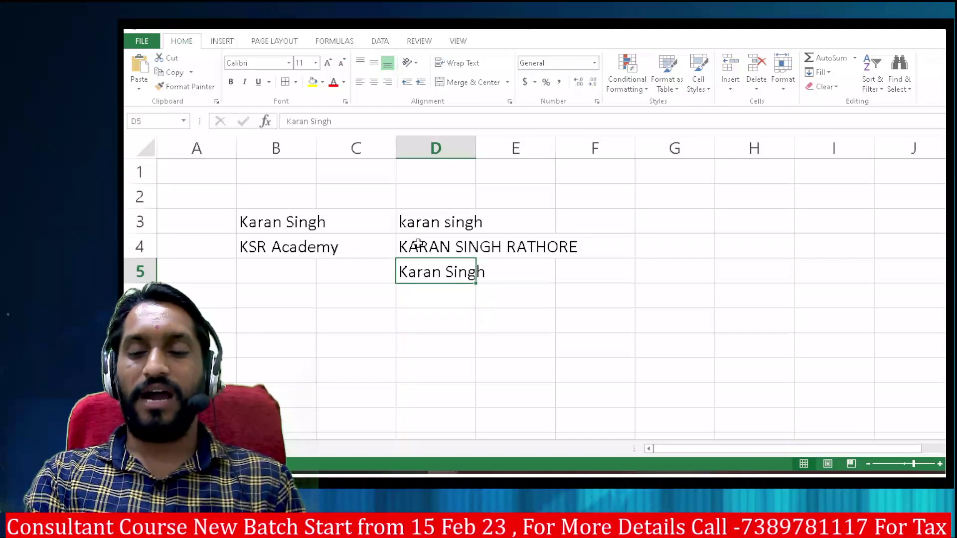
{"action": "key", "text": "BackSpace"}
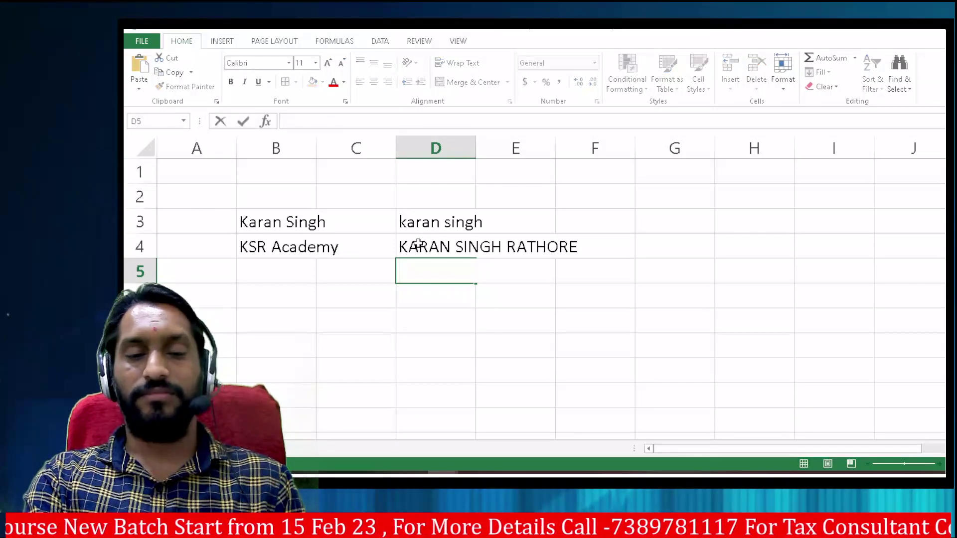
{"action": "key", "text": "Escape"}
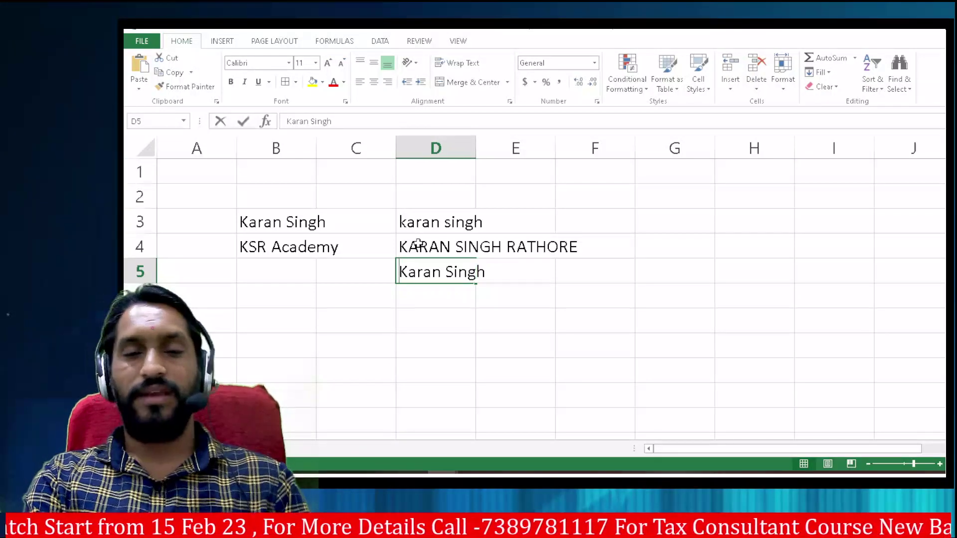
{"action": "key", "text": "BackSpace"}
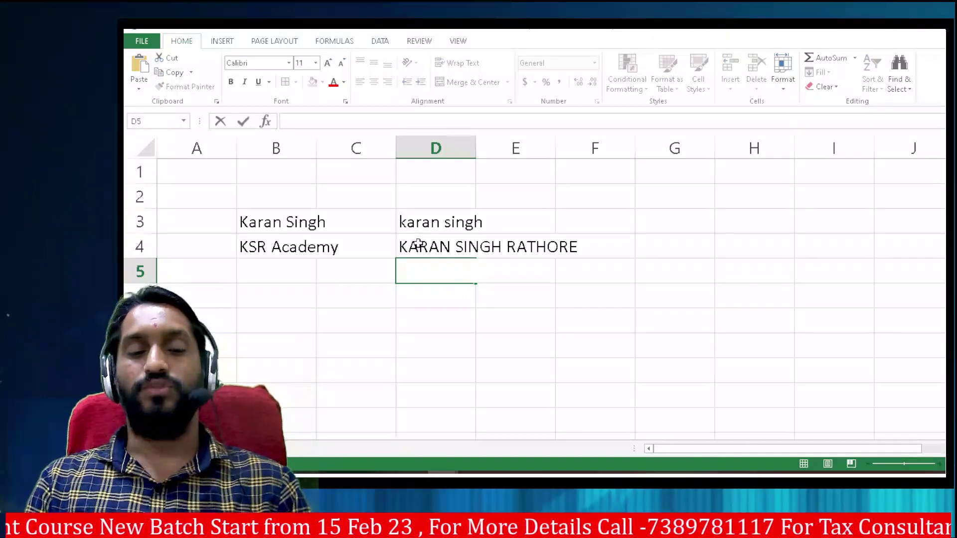
{"action": "left_click", "coordinate": [418, 245]}
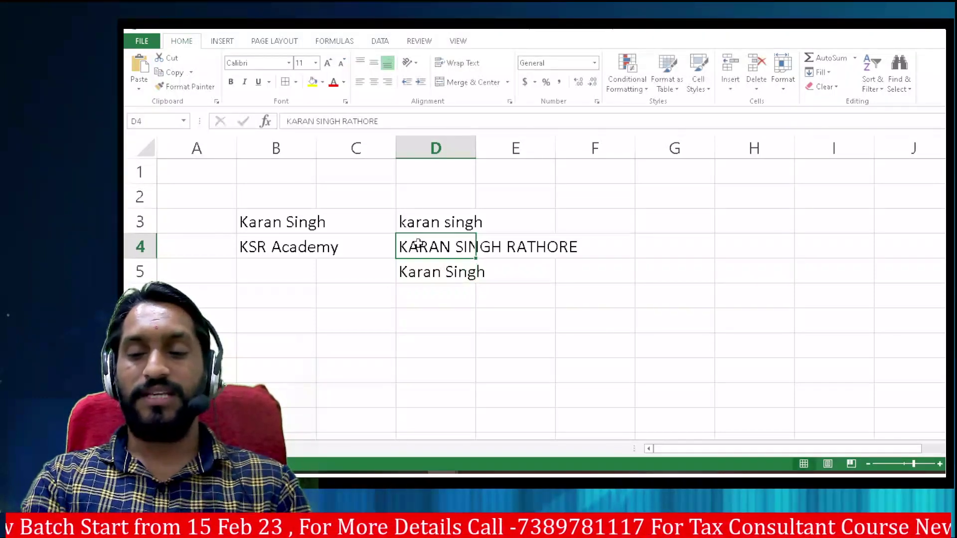
{"action": "key", "text": "BackSpace"}
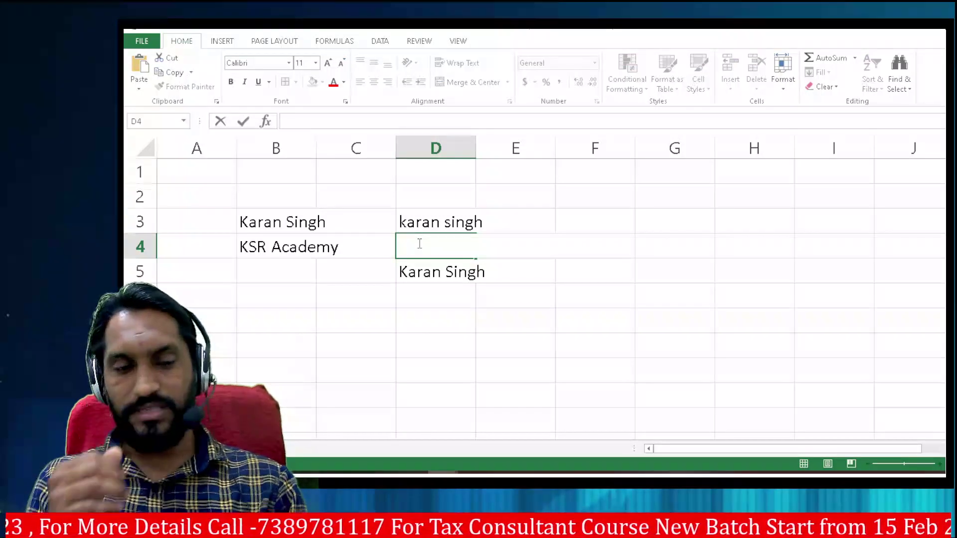
{"action": "key", "text": "Escape"}
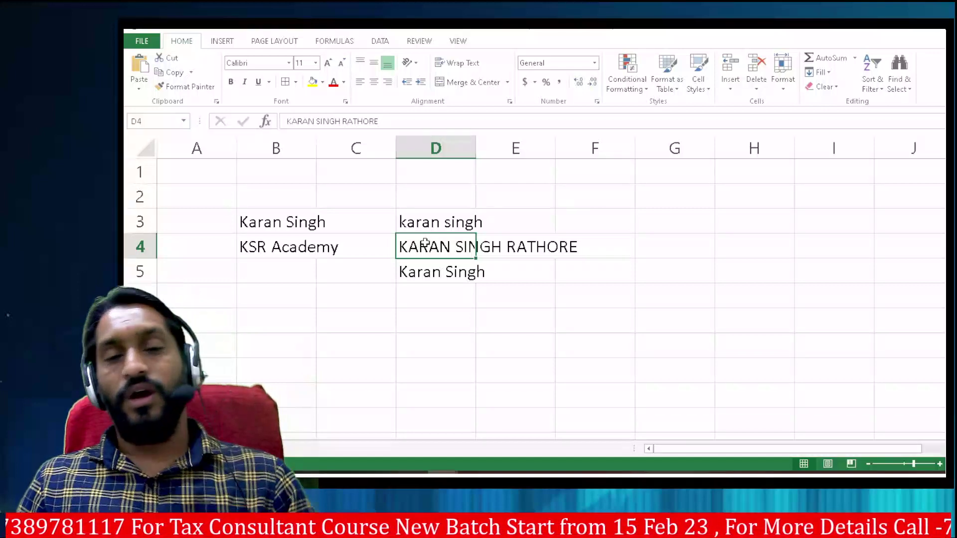
{"action": "left_click", "coordinate": [438, 224]}
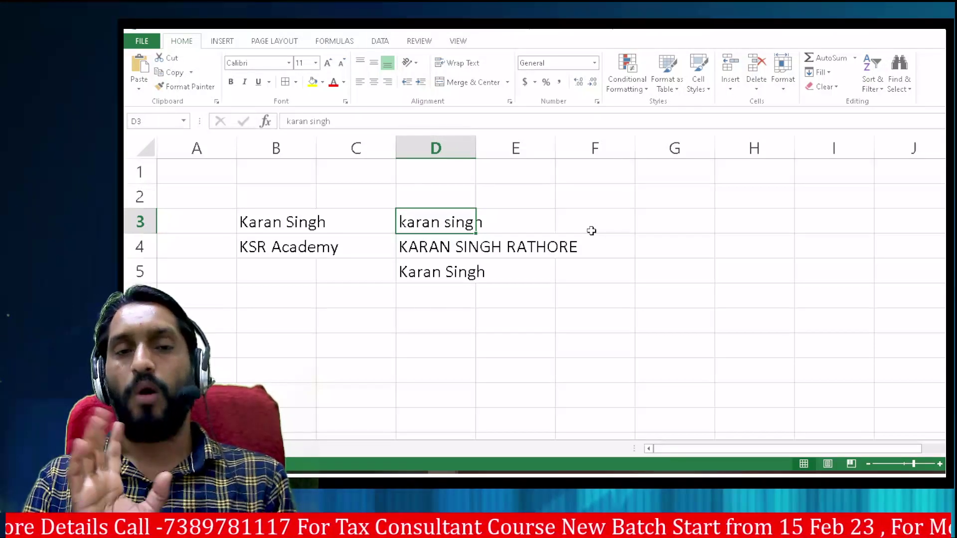
{"action": "key", "text": "F2"}
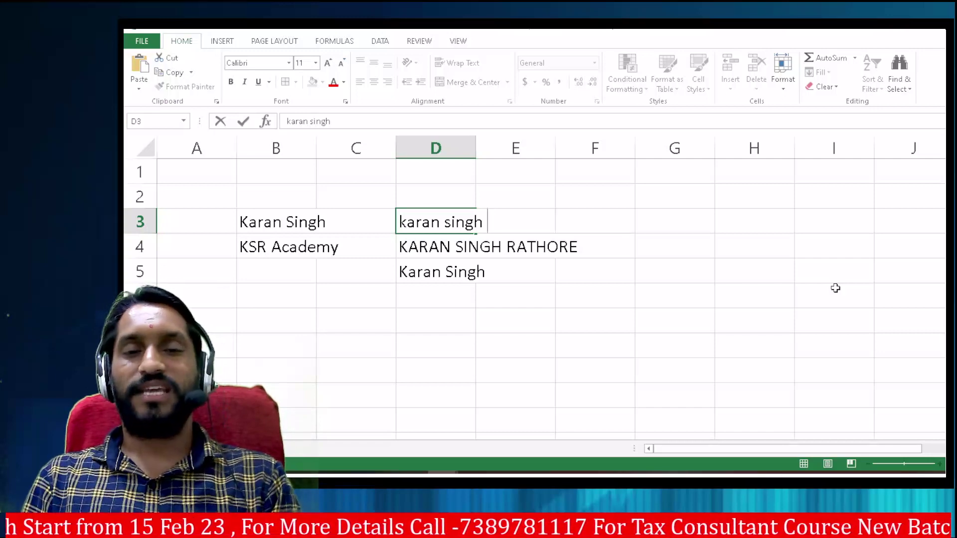
{"action": "key", "text": "BackSpace"}
{"action": "key", "text": "BackSpace"}
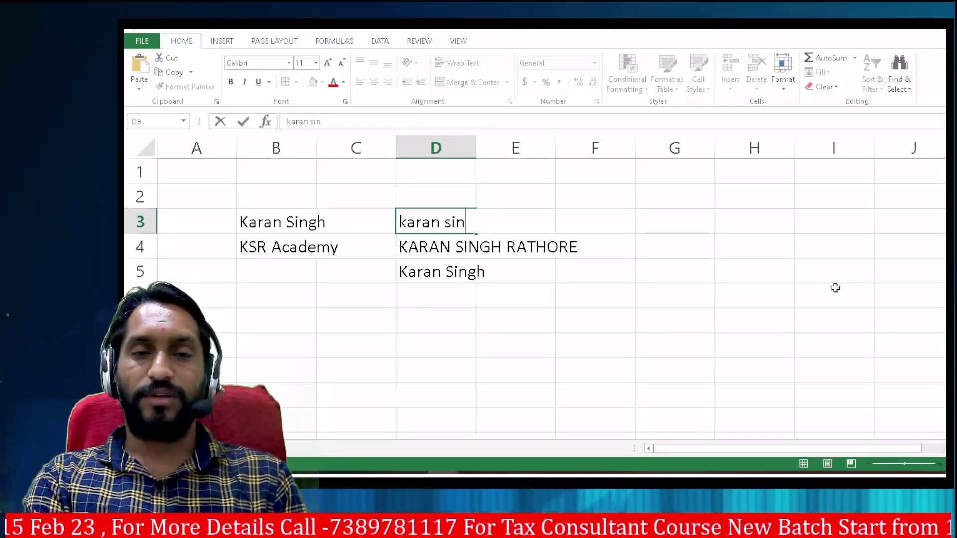
{"action": "key", "text": "BackSpace"}
{"action": "key", "text": "BackSpace"}
{"action": "key", "text": "BackSpace"}
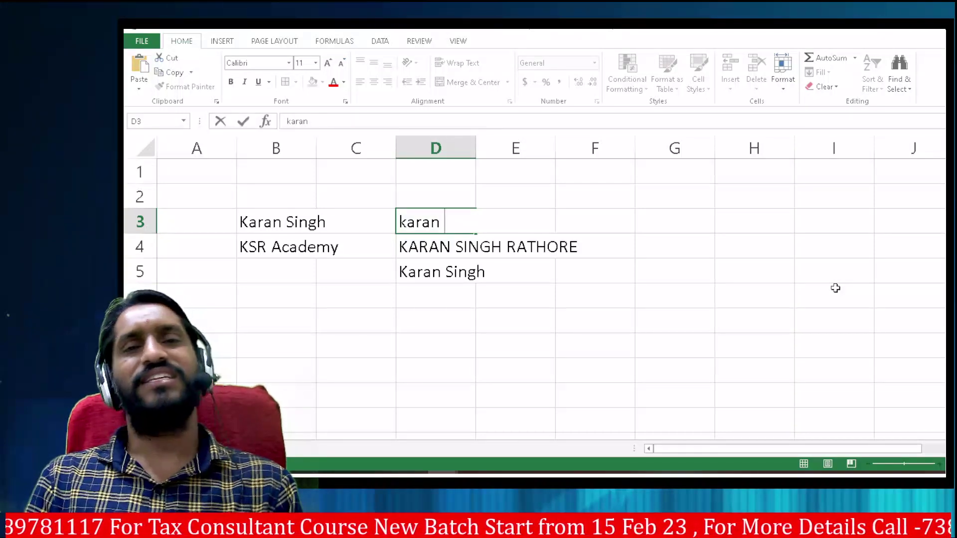
{"action": "type", "text": "singh"}
{"action": "key", "text": "ctrl+Return"}
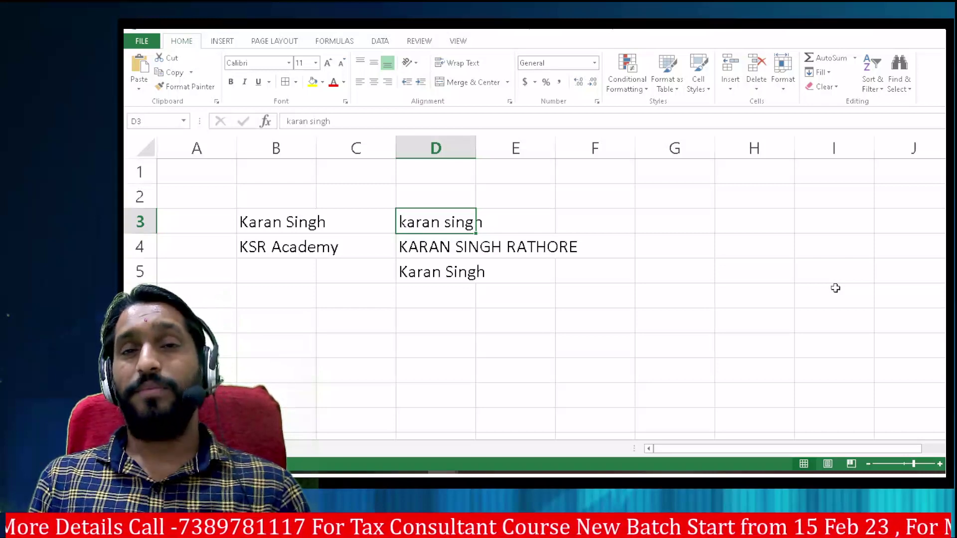
{"action": "key", "text": "Delete"}
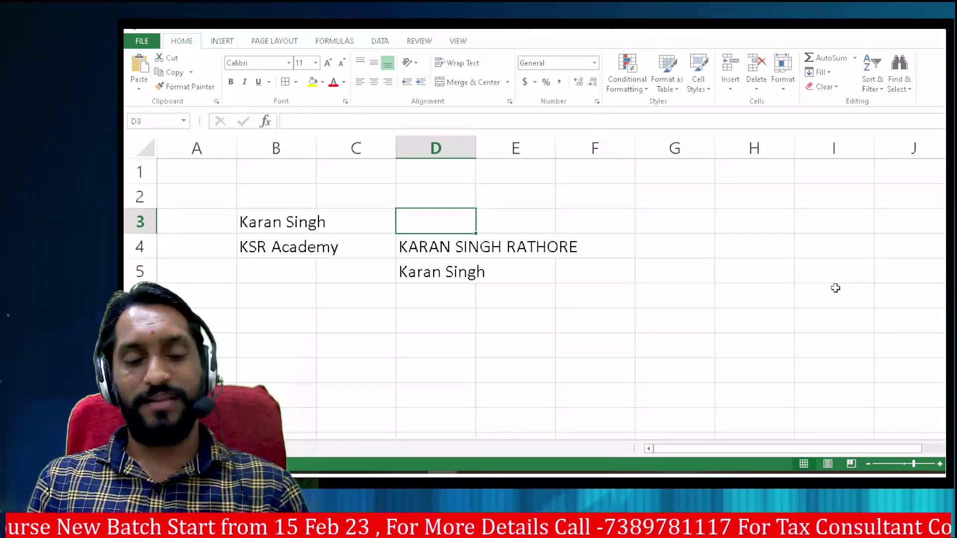
{"action": "key", "text": "ctrl+z"}
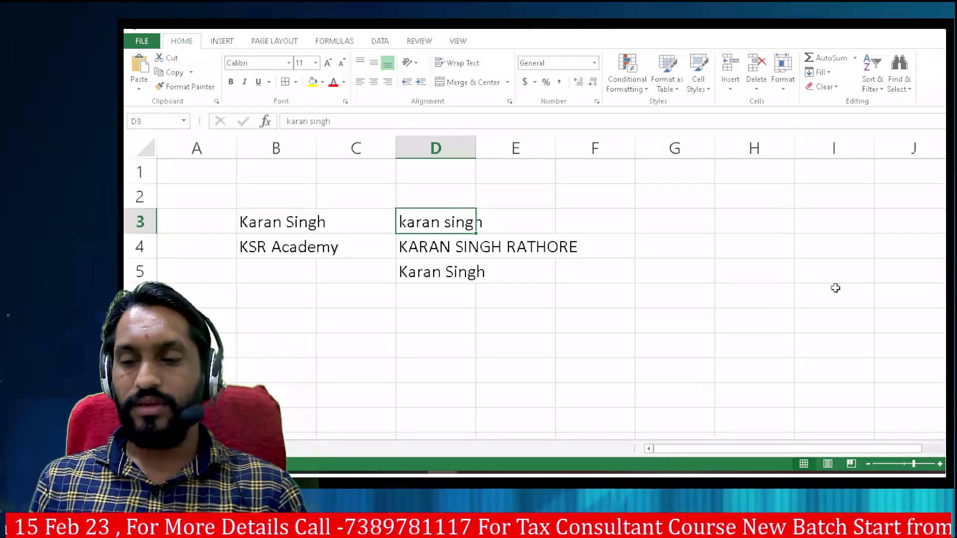
{"action": "left_click", "coordinate": [658, 261]}
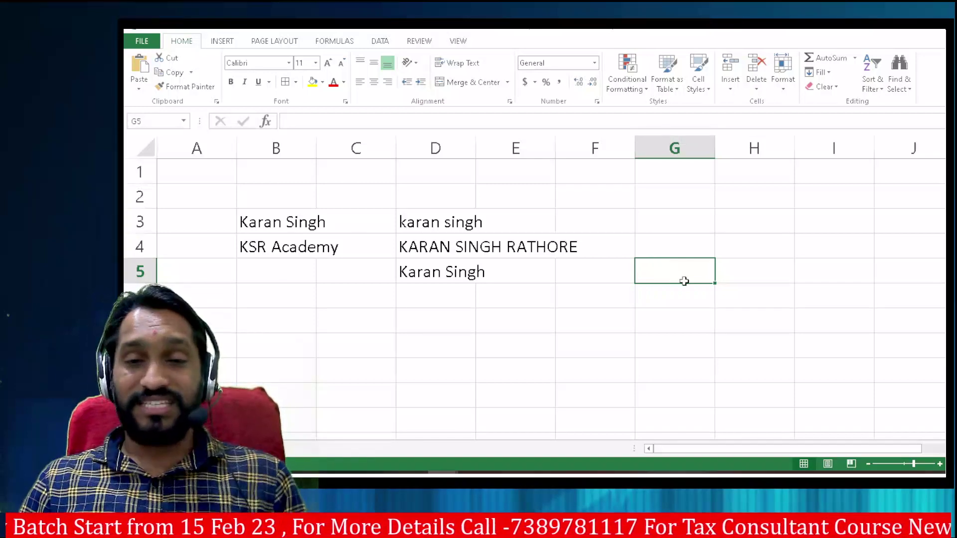
{"action": "left_click", "coordinate": [656, 289]}
{"action": "left_click", "coordinate": [656, 273]}
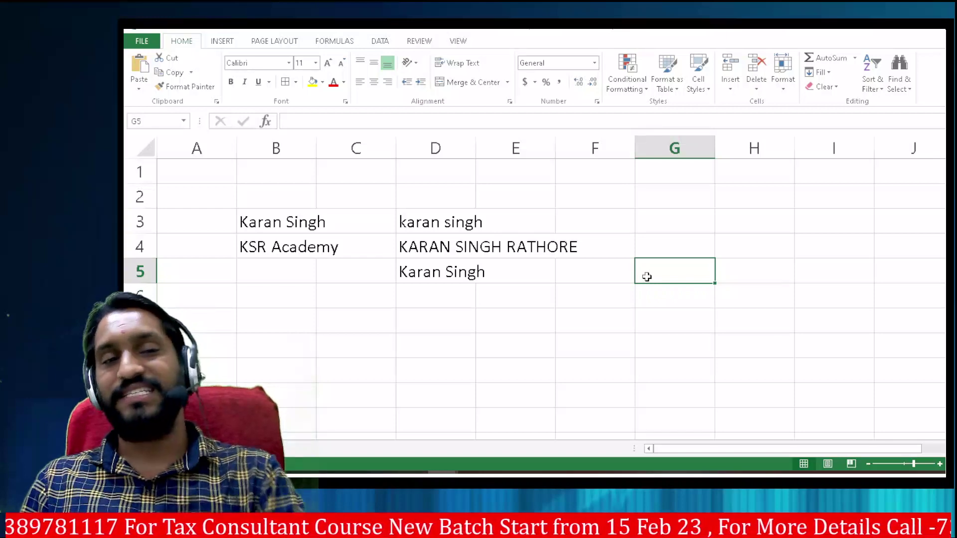
{"action": "left_click", "coordinate": [150, 121]}
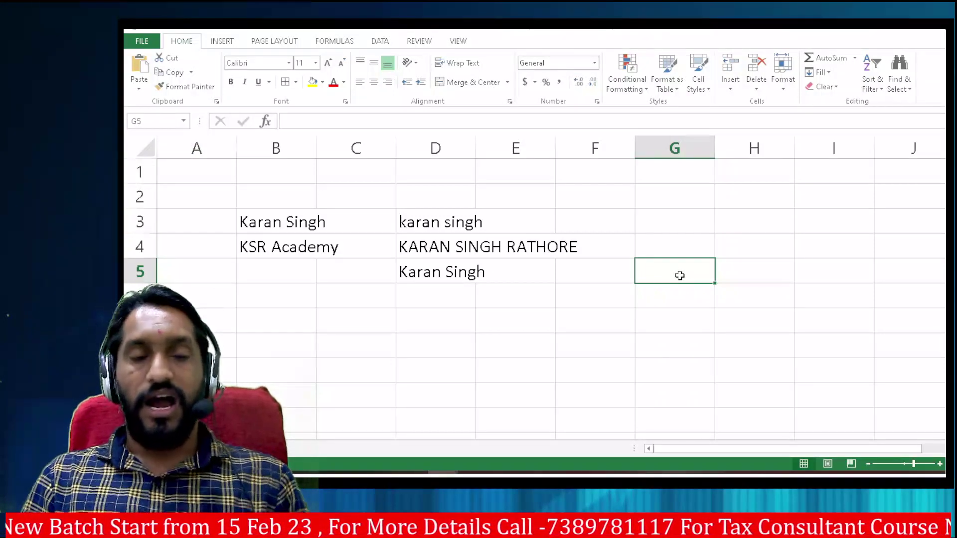
{"action": "left_click", "coordinate": [181, 282]}
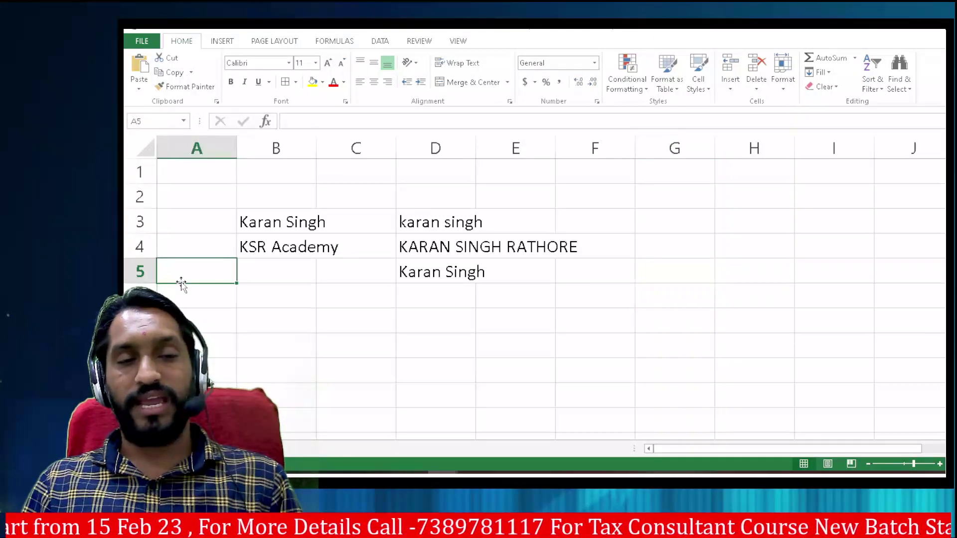
{"action": "left_click", "coordinate": [681, 262]}
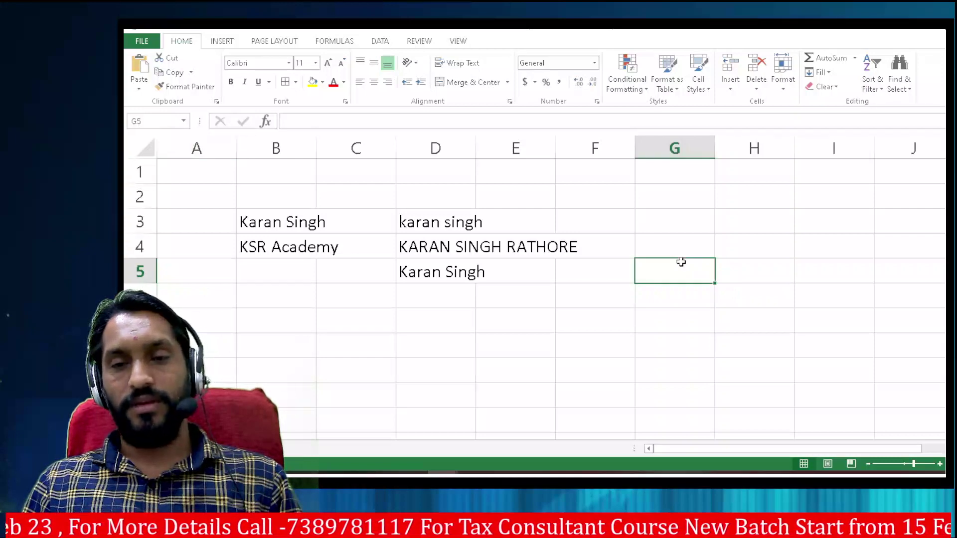
{"action": "left_click", "coordinate": [678, 250]}
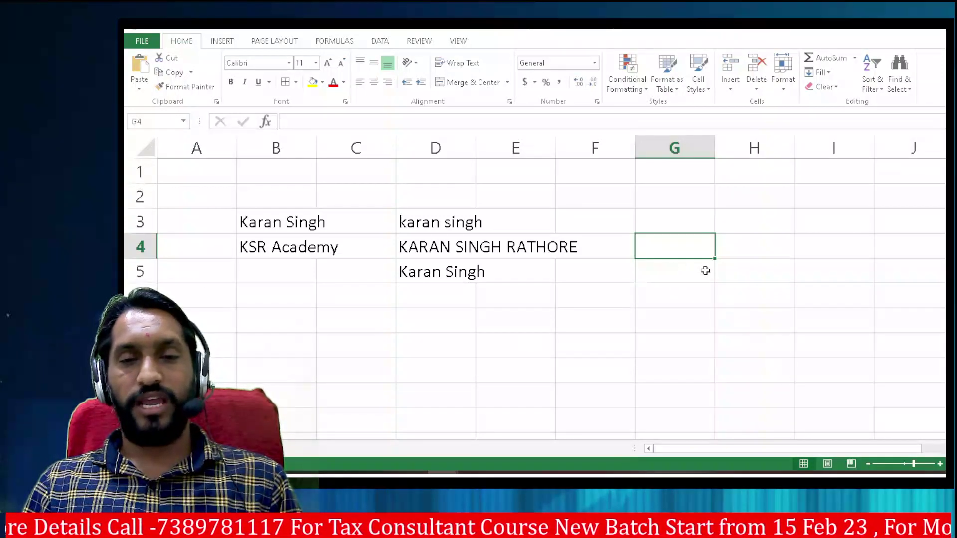
{"action": "left_click", "coordinate": [690, 270]}
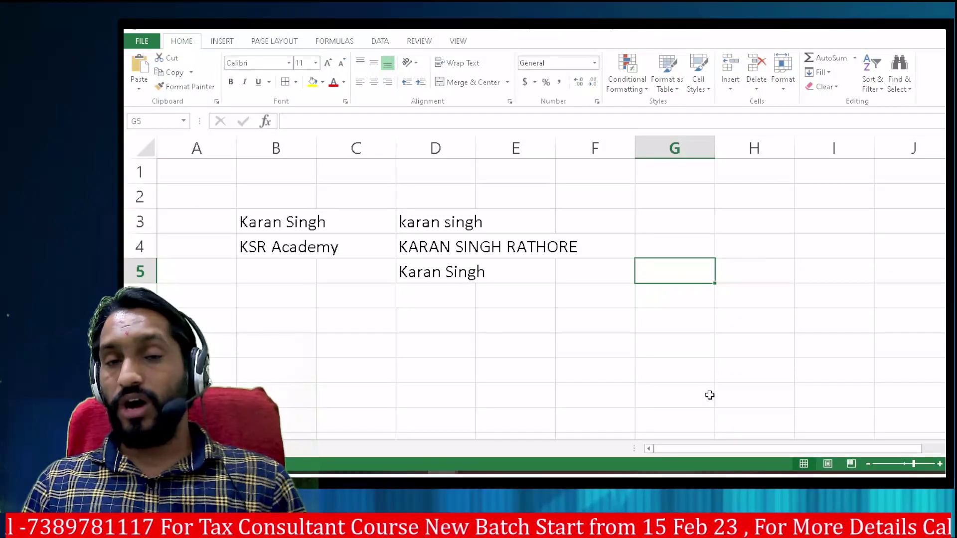
{"action": "key", "text": "Home"}
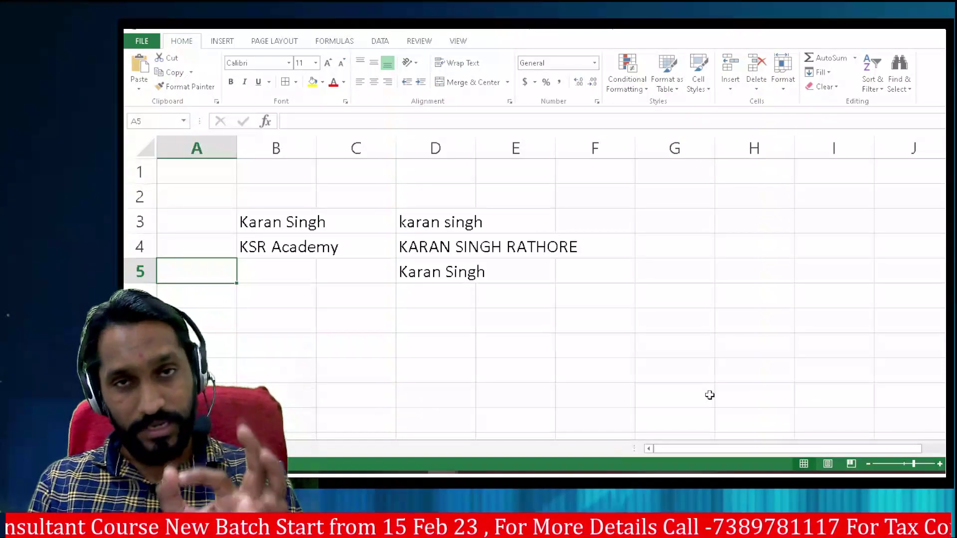
{"action": "left_click", "coordinate": [744, 366]}
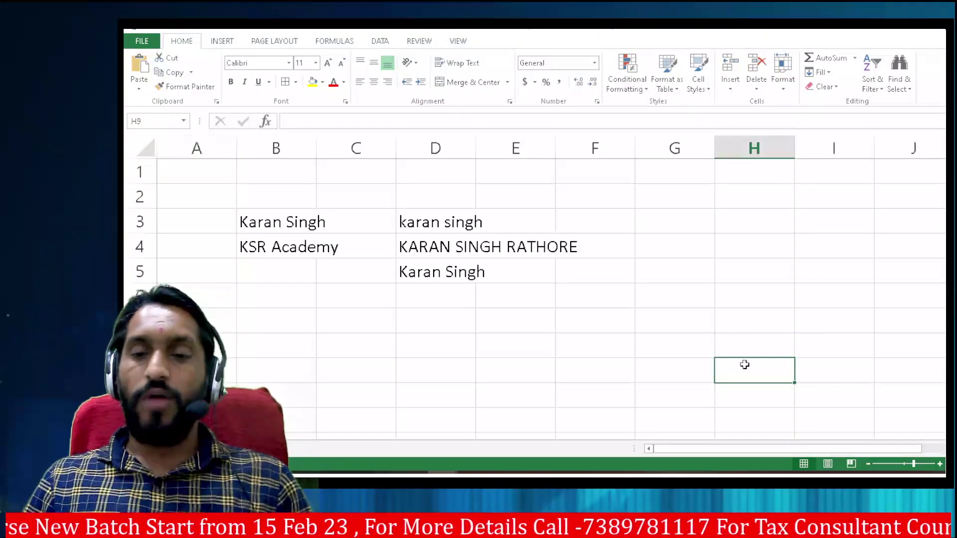
{"action": "left_click", "coordinate": [910, 373]}
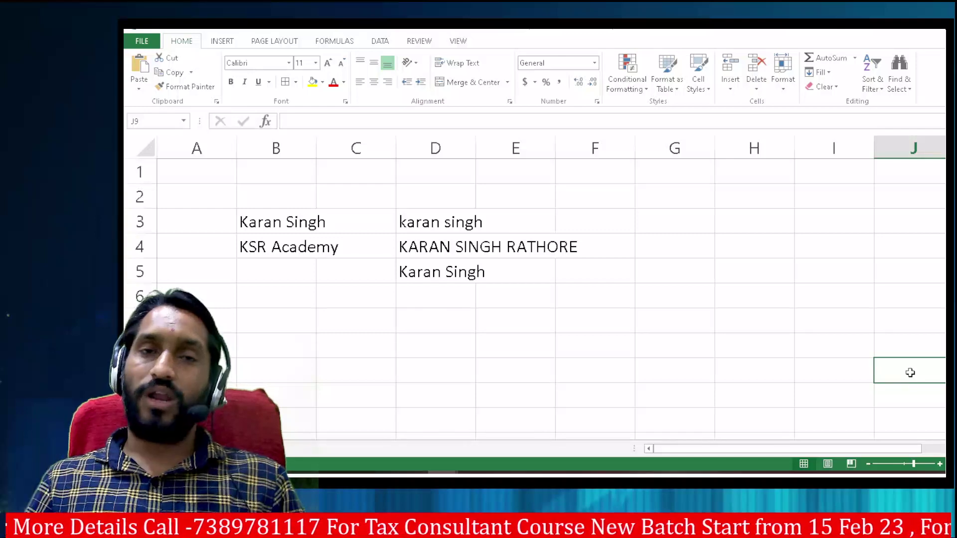
{"action": "key", "text": "Right"}
{"action": "key", "text": "Right"}
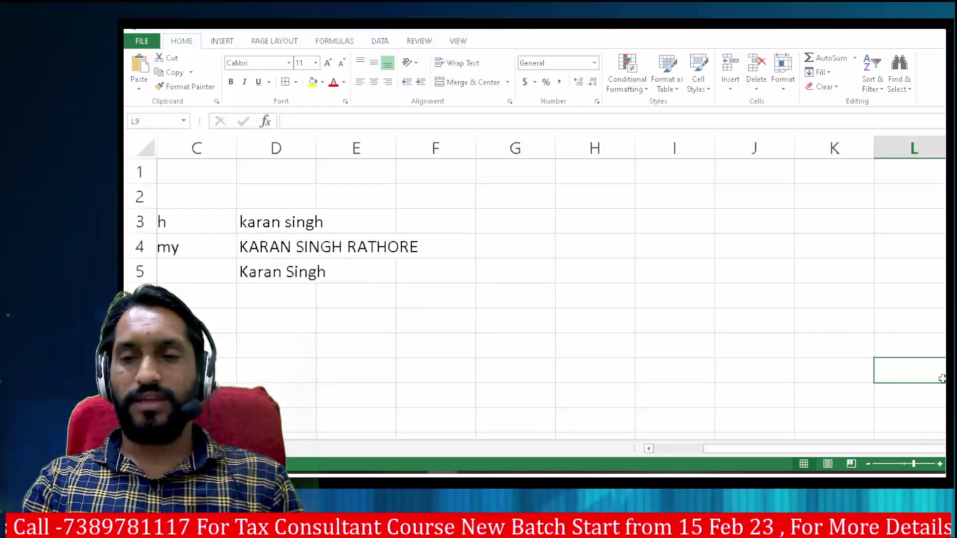
{"action": "key", "text": "Right"}
{"action": "key", "text": "Right"}
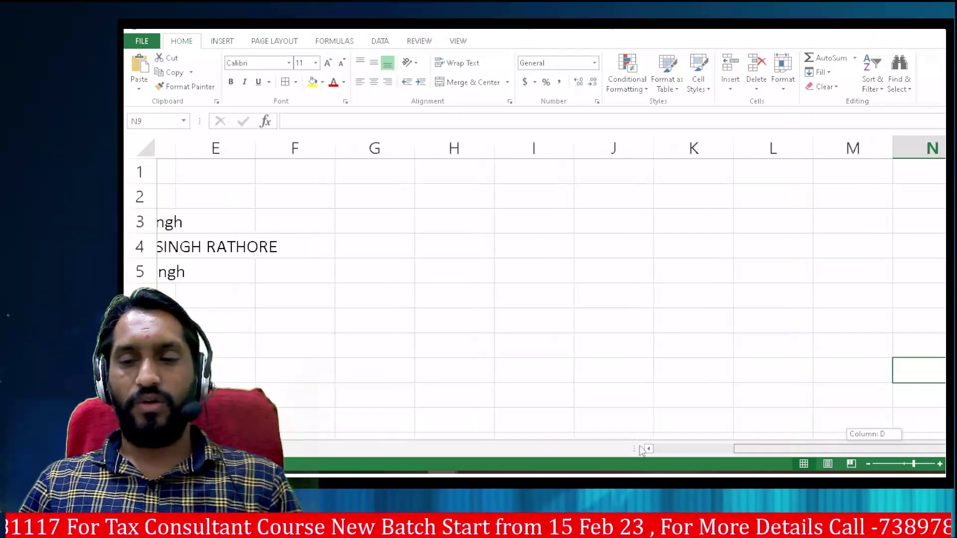
{"action": "left_click_drag", "start_coordinate": [881, 451], "coordinate": [529, 450]}
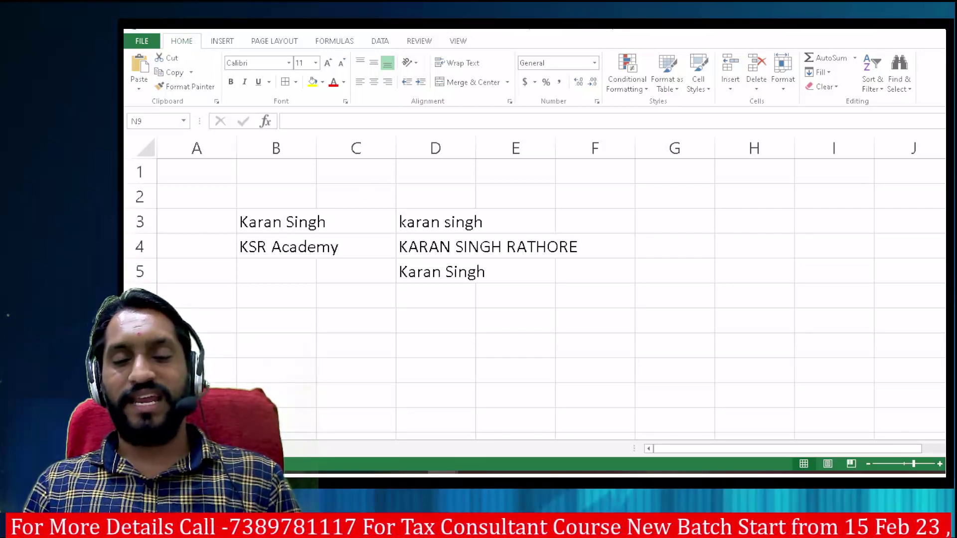
{"action": "left_click", "coordinate": [196, 371]}
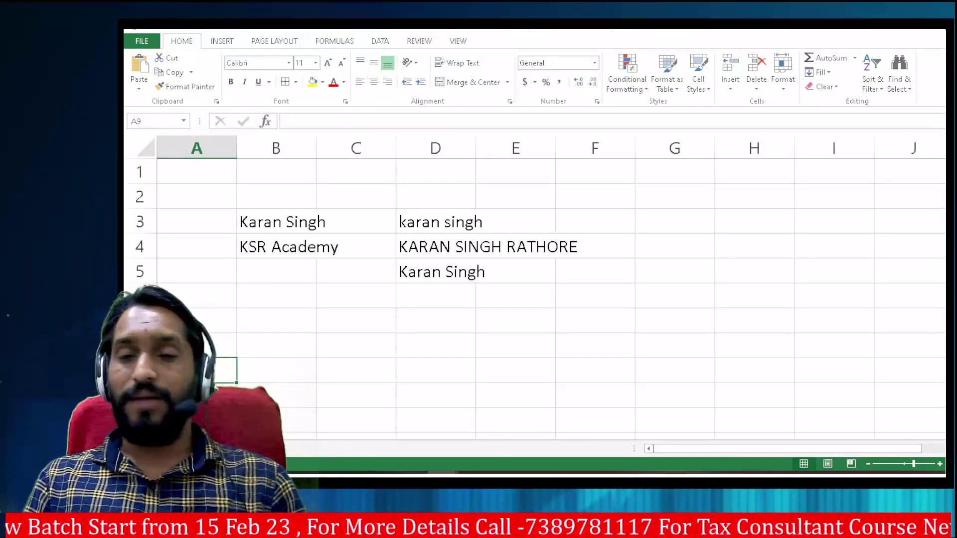
{"action": "scroll", "coordinate": [605, 352], "scroll_direction": "down", "scroll_amount": 7}
{"action": "scroll", "coordinate": [615, 342], "scroll_direction": "down", "scroll_amount": 20}
{"action": "scroll", "coordinate": [707, 329], "scroll_direction": "down", "scroll_amount": 20}
{"action": "scroll", "coordinate": [707, 329], "scroll_direction": "down", "scroll_amount": 20}
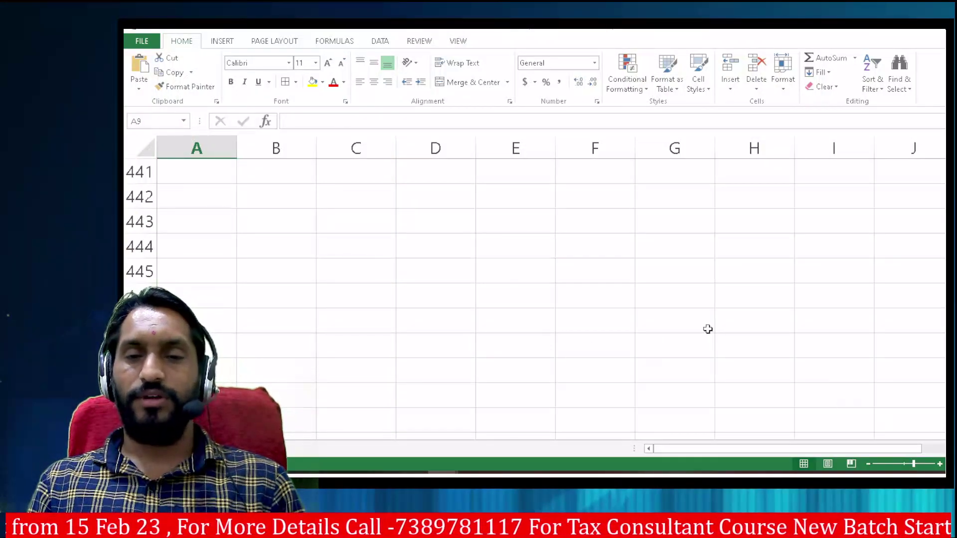
{"action": "scroll", "coordinate": [708, 328], "scroll_direction": "down", "scroll_amount": 20}
{"action": "scroll", "coordinate": [709, 324], "scroll_direction": "down", "scroll_amount": 20}
{"action": "scroll", "coordinate": [718, 322], "scroll_direction": "down", "scroll_amount": 20}
{"action": "left_click", "coordinate": [727, 323]}
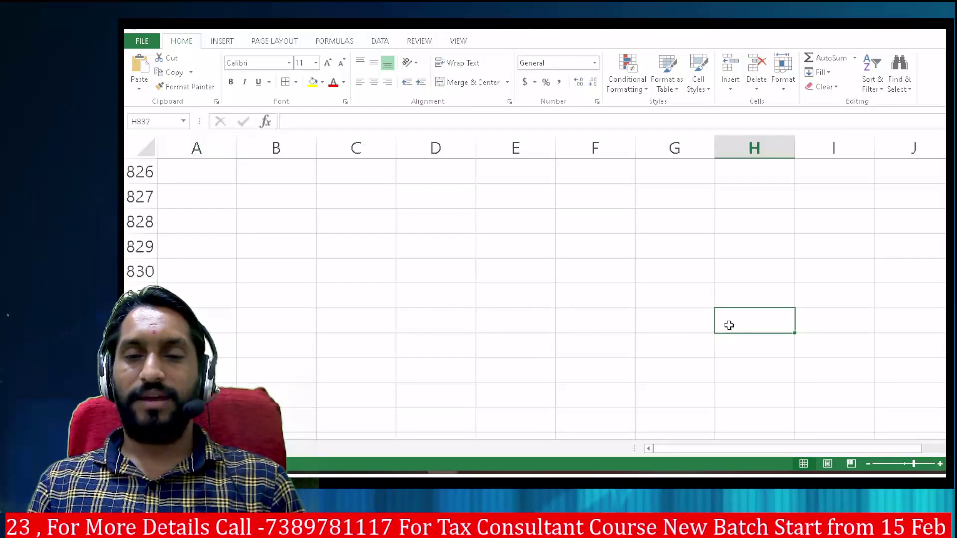
{"action": "scroll", "coordinate": [267, 218], "scroll_direction": "up", "scroll_amount": 4}
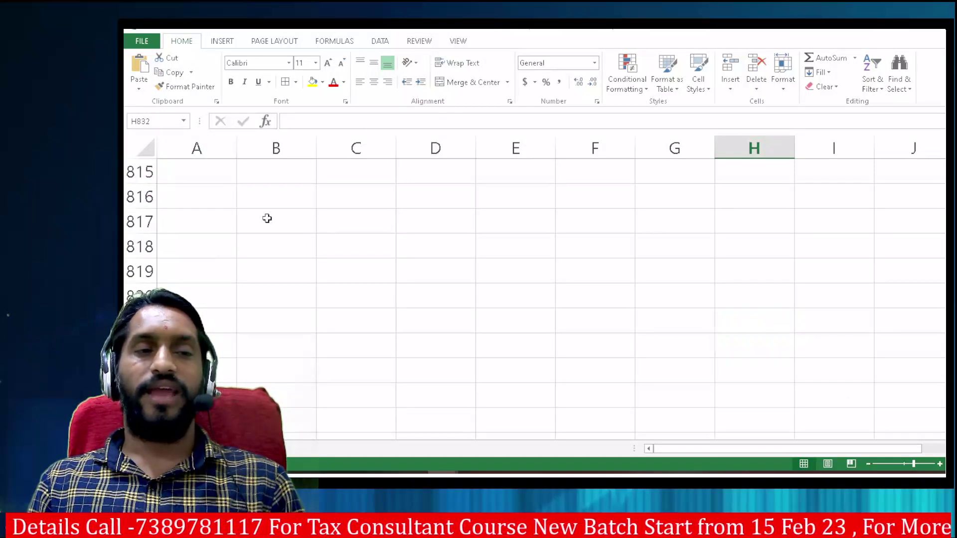
{"action": "scroll", "coordinate": [267, 218], "scroll_direction": "up", "scroll_amount": 20}
{"action": "scroll", "coordinate": [267, 218], "scroll_direction": "up", "scroll_amount": 20}
{"action": "scroll", "coordinate": [267, 218], "scroll_direction": "up", "scroll_amount": 20}
{"action": "scroll", "coordinate": [267, 218], "scroll_direction": "up", "scroll_amount": 20}
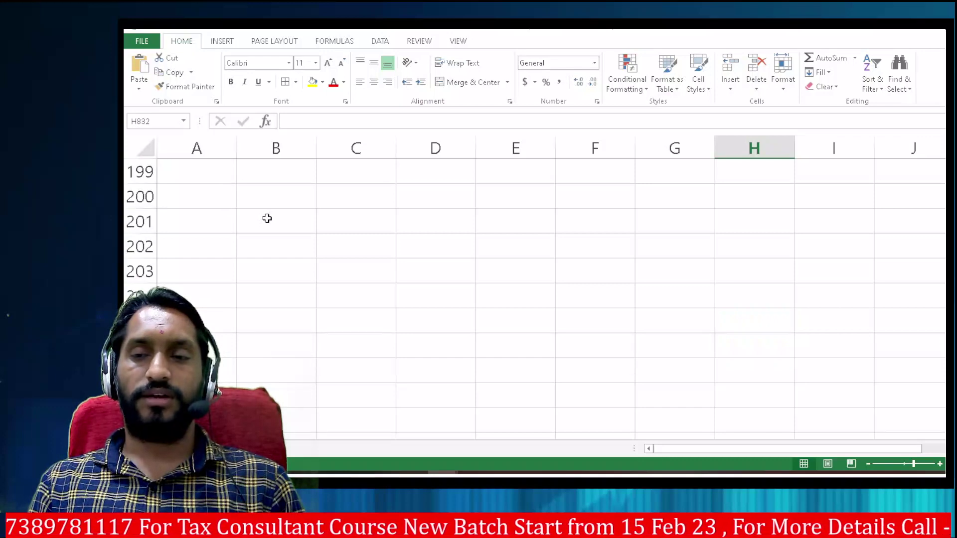
{"action": "scroll", "coordinate": [267, 218], "scroll_direction": "up", "scroll_amount": 20}
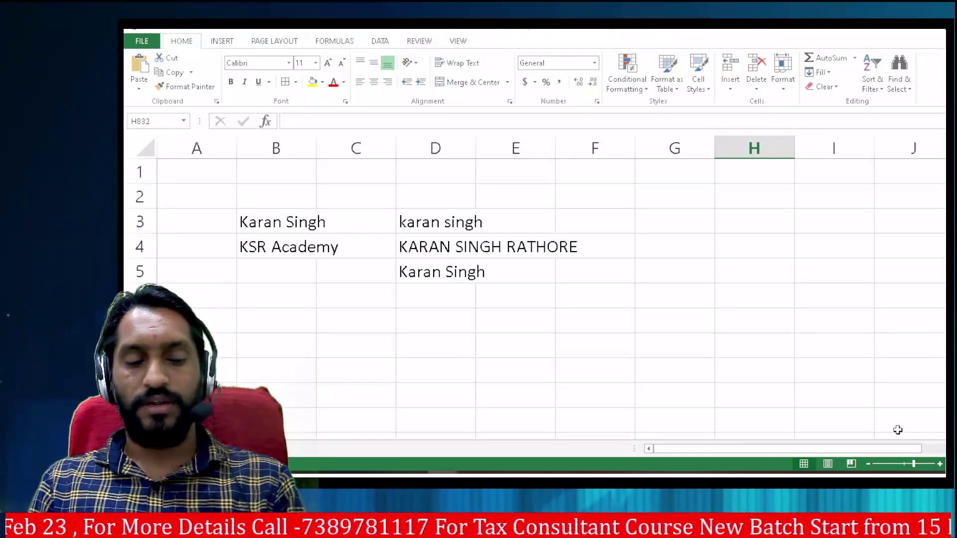
{"action": "key", "text": "ctrl+Home"}
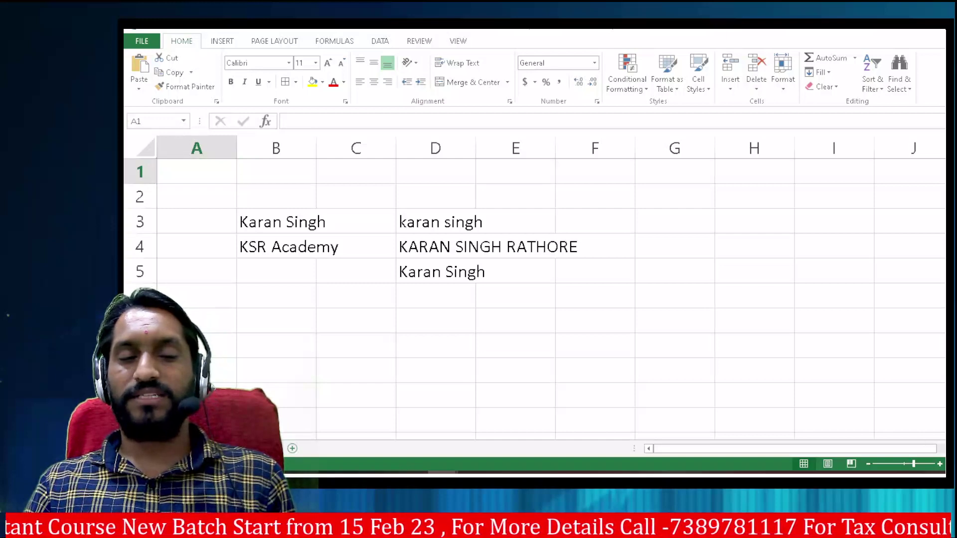
- Create a new blank workbook and add two new blank worksheets
{"action": "key", "text": "ctrl+n"}
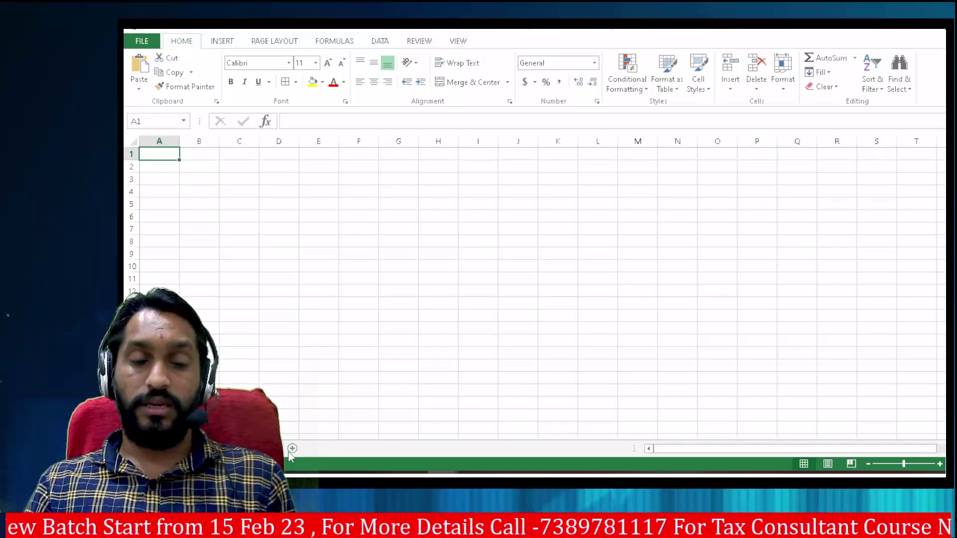
{"action": "left_click", "coordinate": [292, 449]}
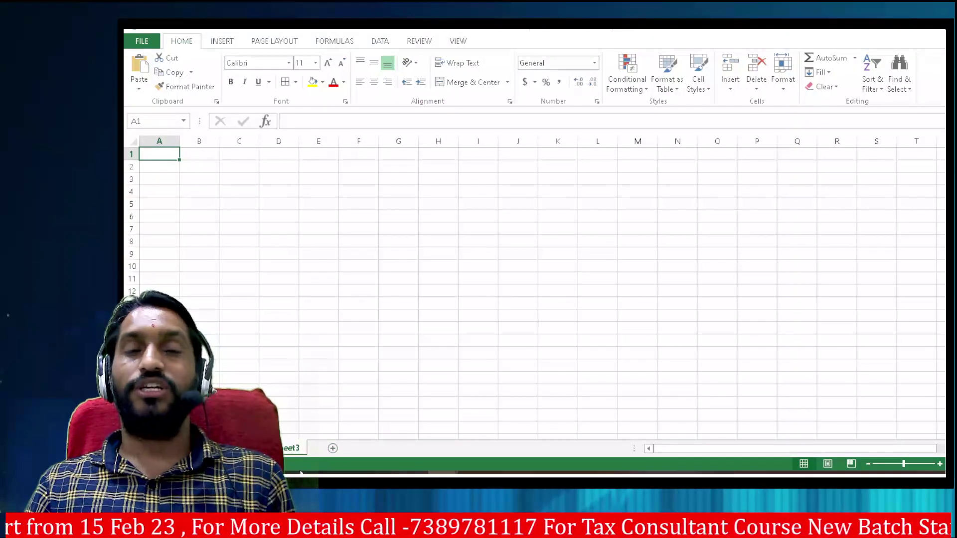
{"action": "left_click", "coordinate": [332, 449]}
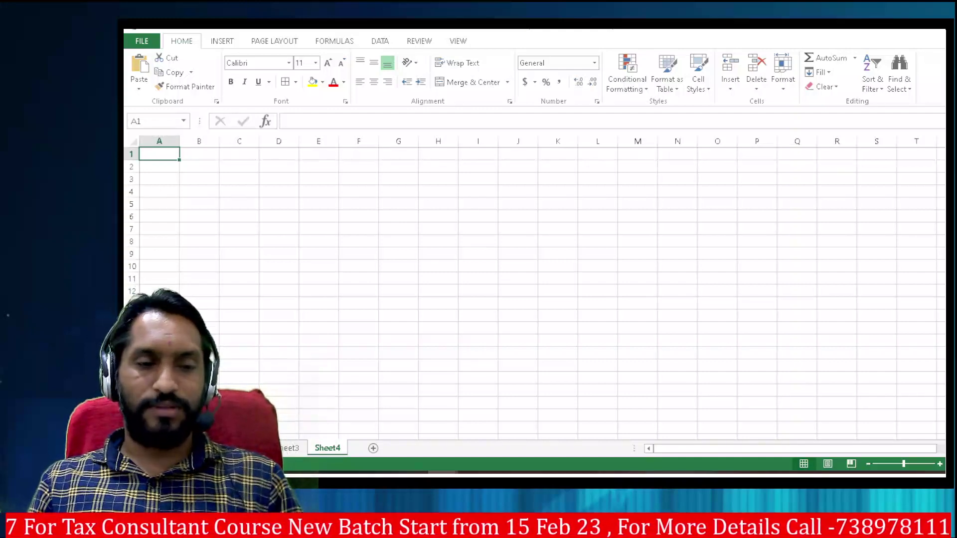
- Flip between the sheets with Ctrl+PageUp/PageDown to land on Sheet3
{"action": "key", "text": "ctrl+Page_Up"}
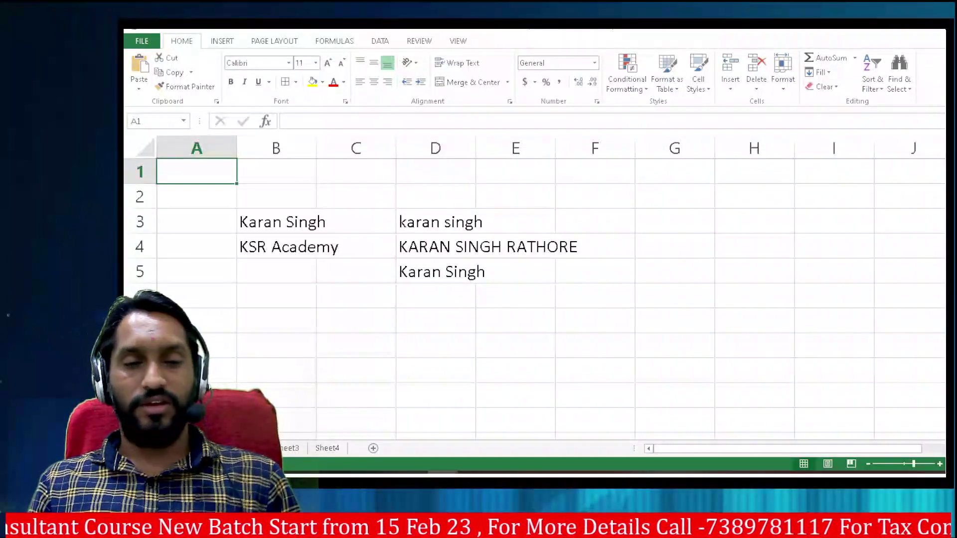
{"action": "key", "text": "ctrl+Page_Down"}
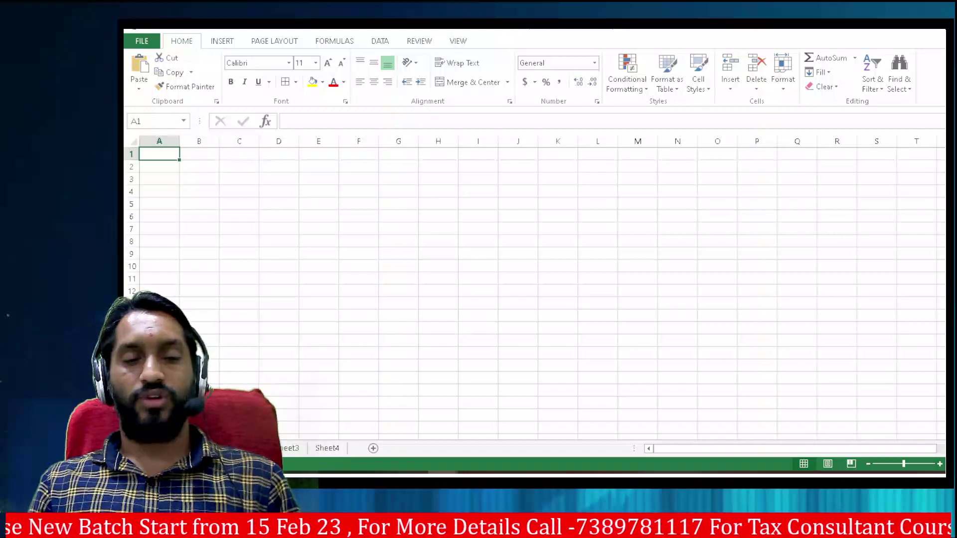
{"action": "key", "text": "ctrl+Page_Down"}
- Browse the income-tax workbook's sheets up to capital loss, then return to Book1
{"action": "left_click", "coordinate": [376, 427]}
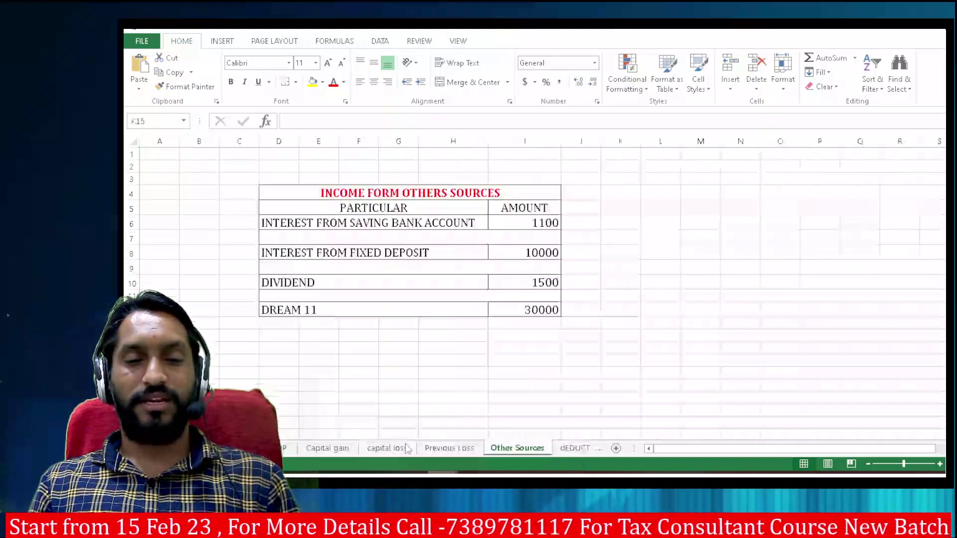
{"action": "left_click", "coordinate": [621, 347]}
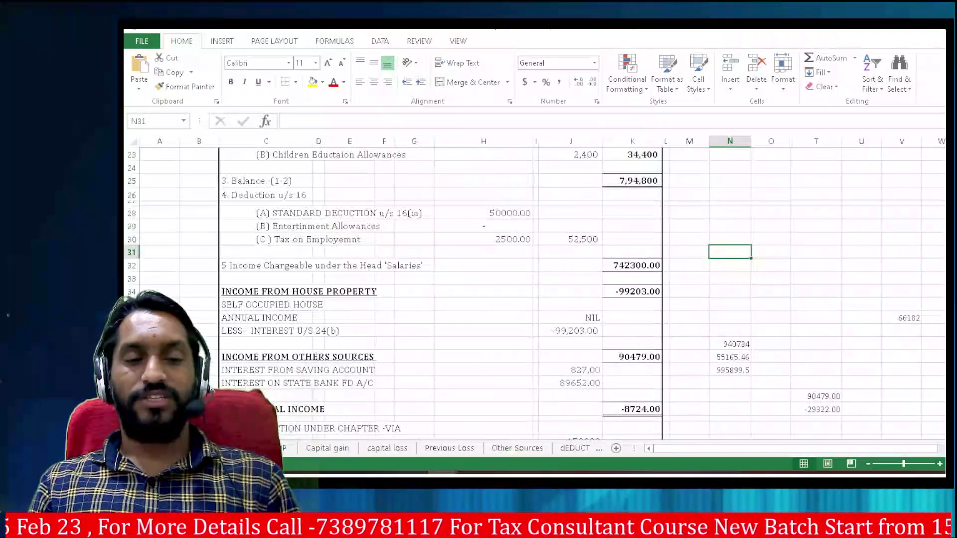
{"action": "key", "text": "ctrl+Page_Down"}
{"action": "key", "text": "ctrl+Page_Down"}
{"action": "key", "text": "ctrl+Page_Down"}
{"action": "key", "text": "ctrl+Page_Down"}
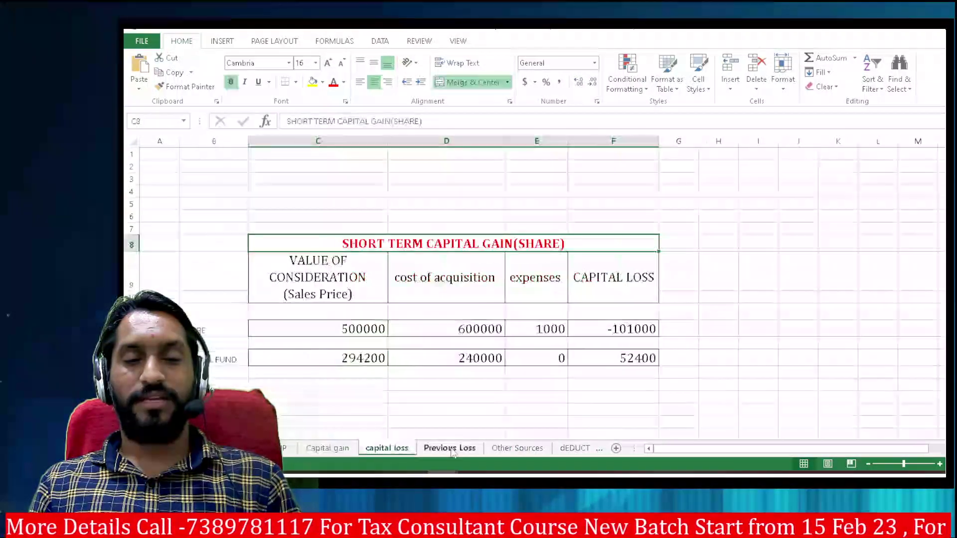
{"action": "key", "text": "ctrl+Page_Down"}
{"action": "key", "text": "ctrl+Page_Down"}
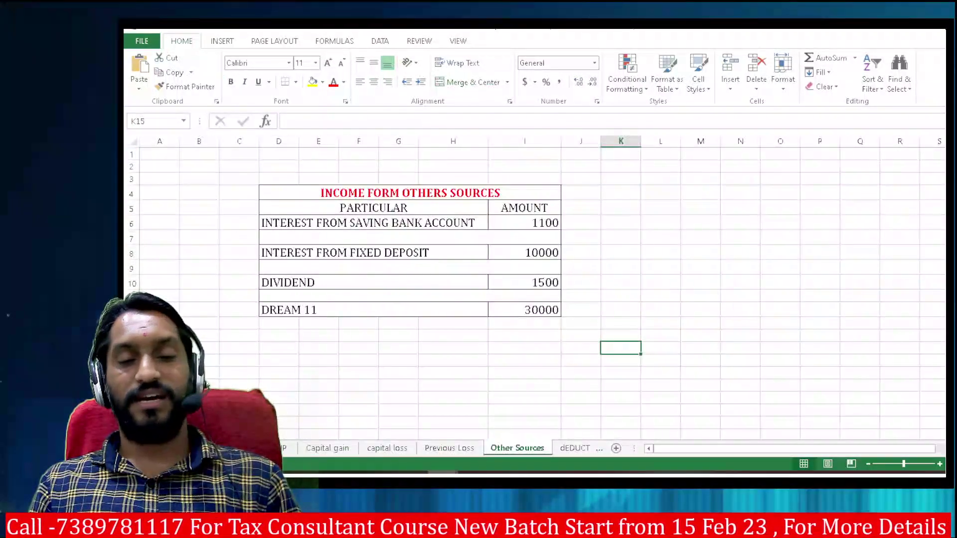
{"action": "left_click", "coordinate": [487, 438]}
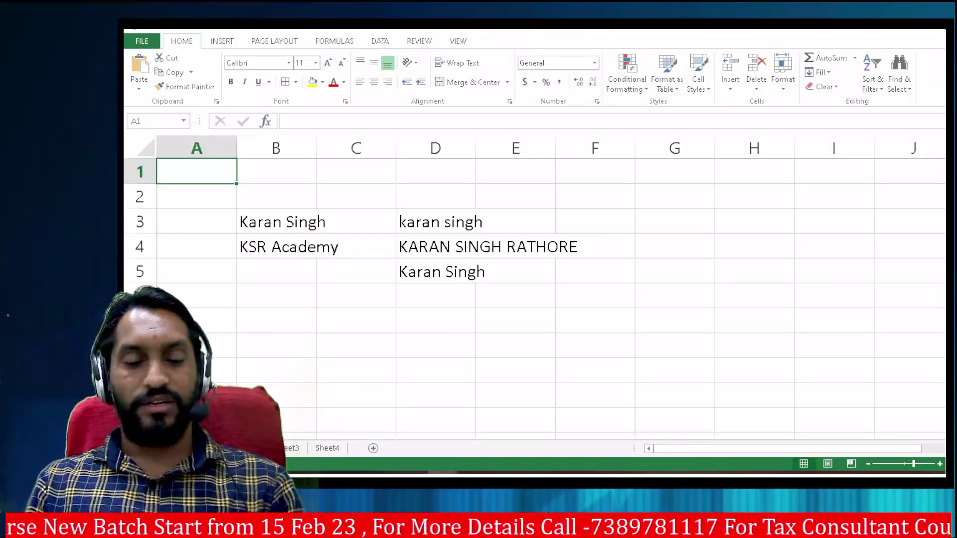
{"action": "key", "text": "ctrl+Page_Up"}
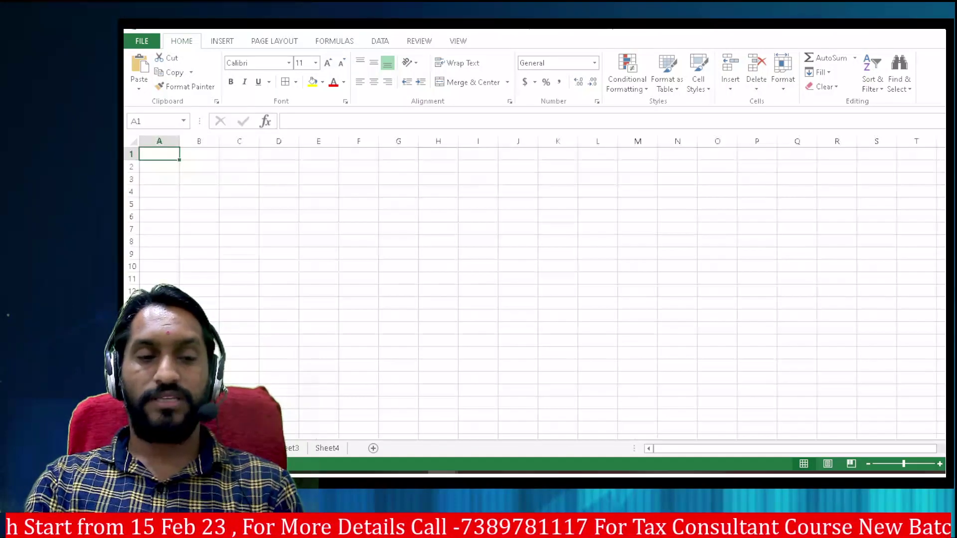
{"action": "key", "text": "ctrl+Page_Down"}
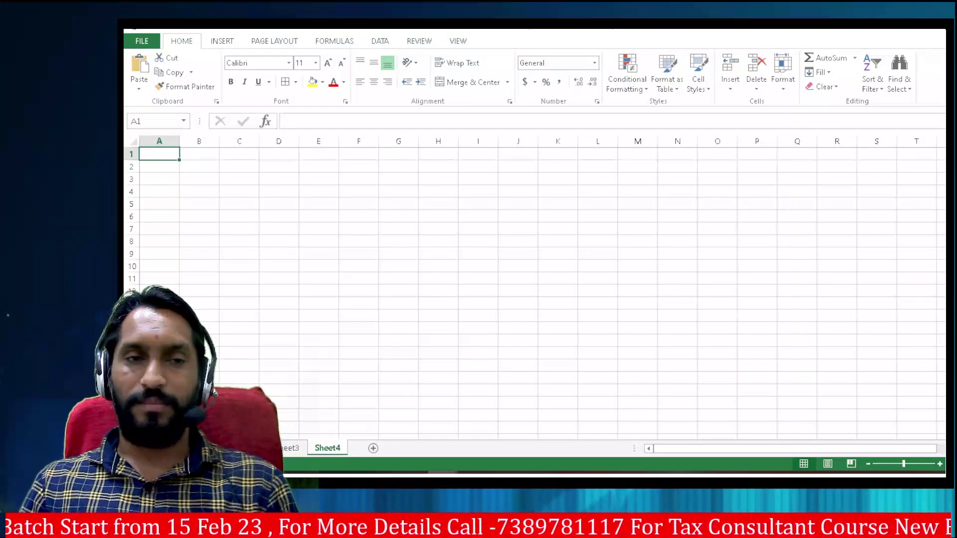
{"action": "left_click", "coordinate": [242, 188]}
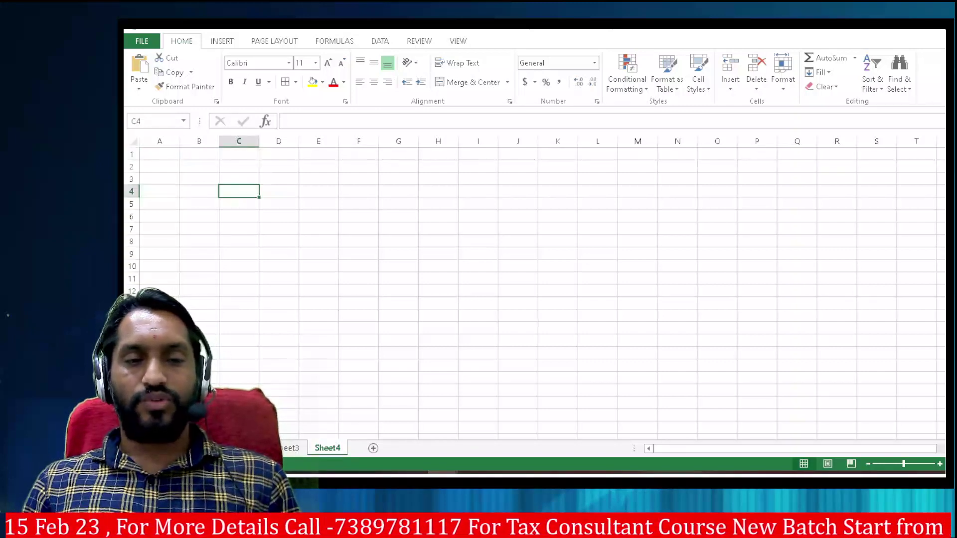
{"action": "left_click", "coordinate": [291, 448]}
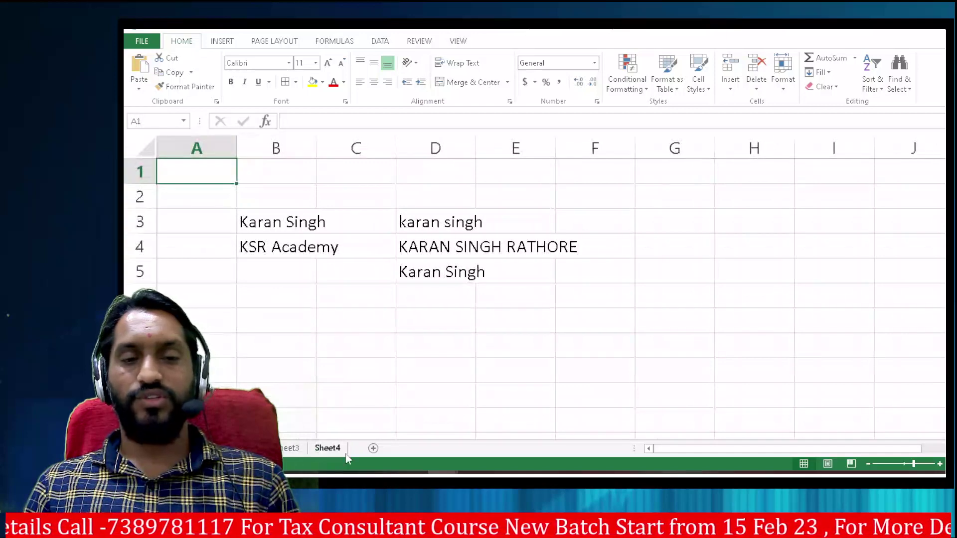
{"action": "left_click", "coordinate": [325, 449]}
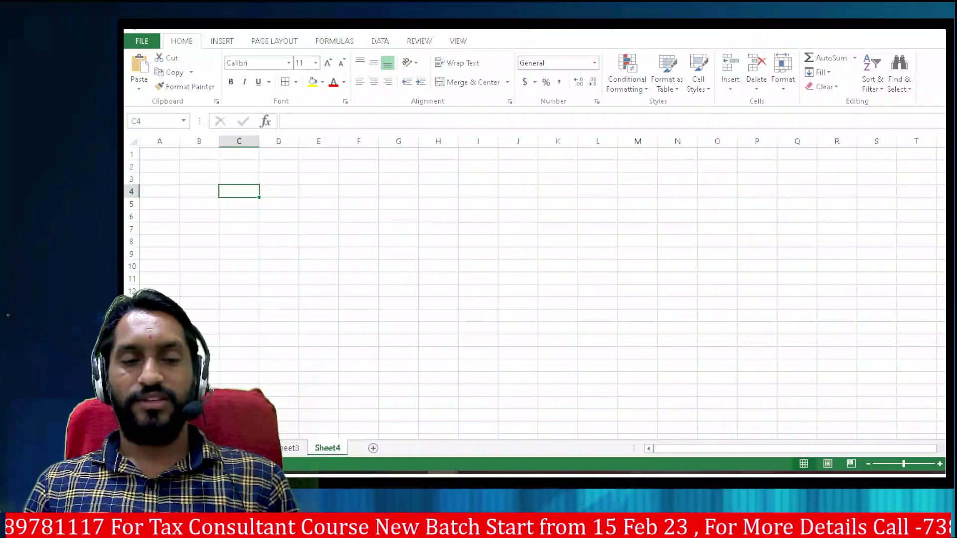
{"action": "key", "text": "ctrl+Page_Up"}
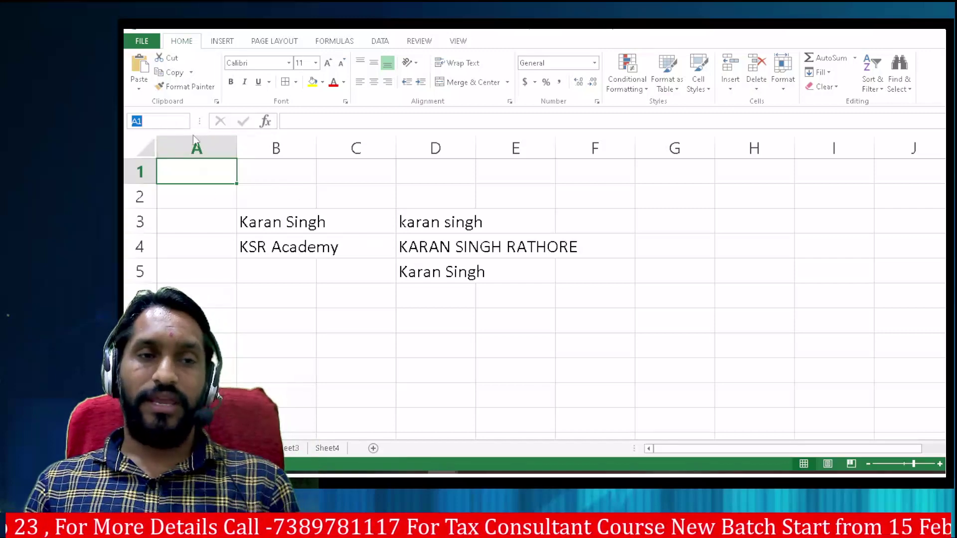
{"action": "left_click", "coordinate": [349, 121]}
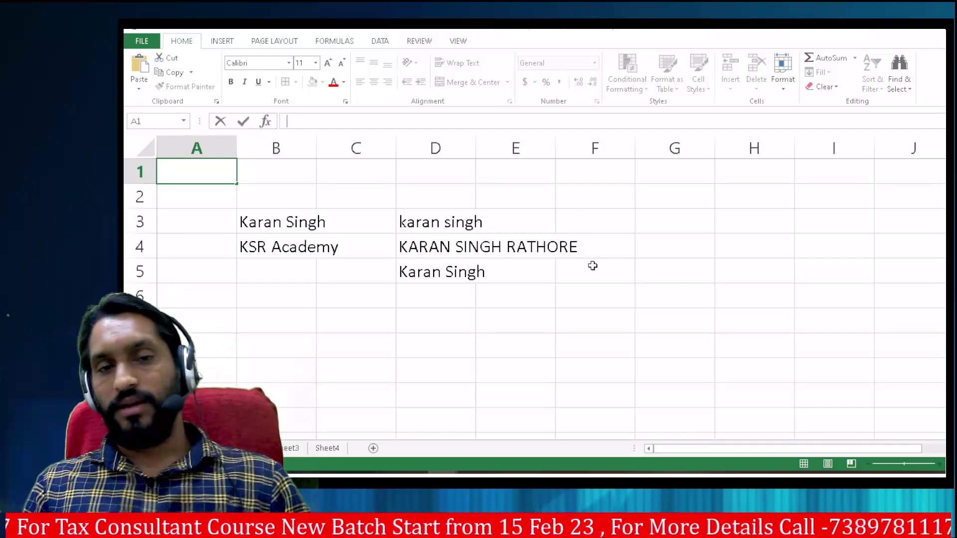
{"action": "left_click", "coordinate": [530, 248]}
{"action": "left_click", "coordinate": [445, 222]}
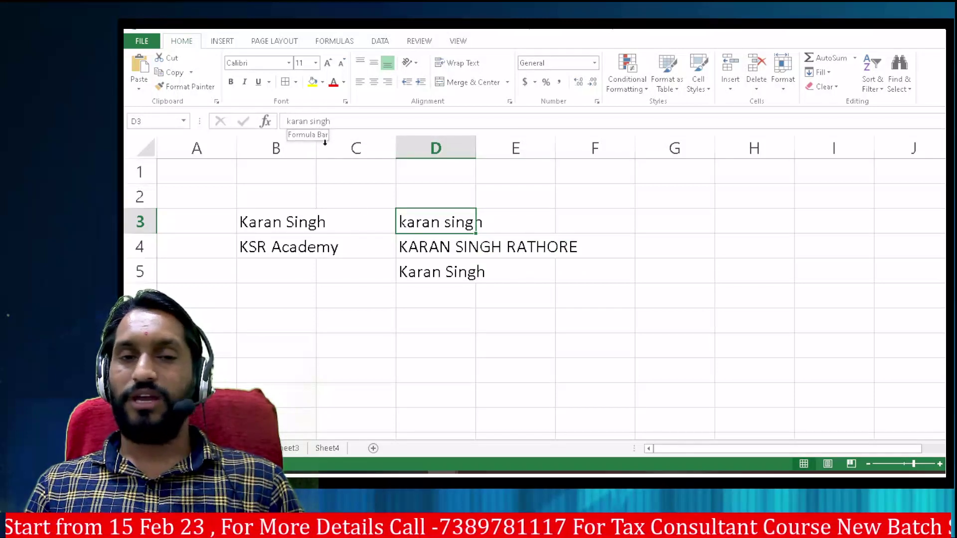
{"action": "left_click", "coordinate": [526, 250]}
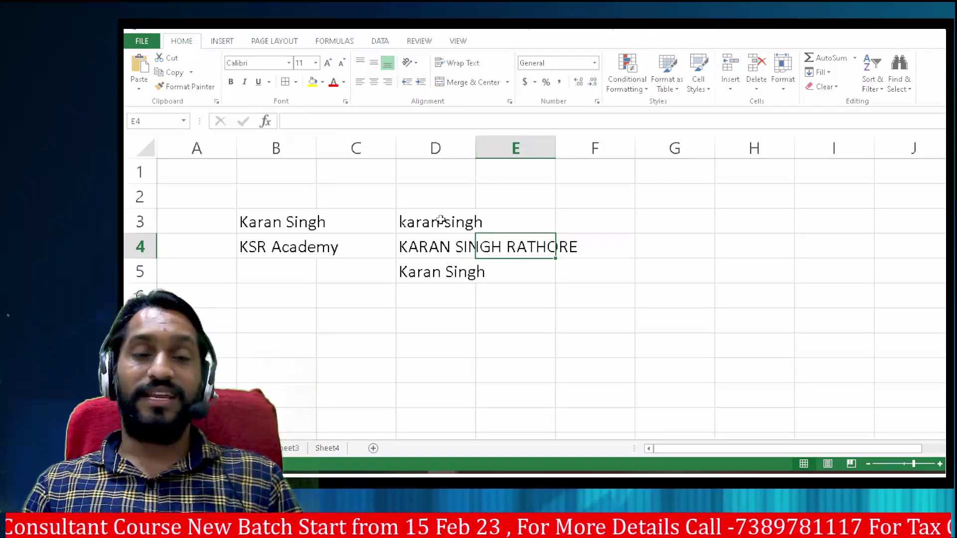
- Widen column D to fit D4's uppercase name, then narrow it back to 7.57
{"action": "left_click", "coordinate": [424, 246]}
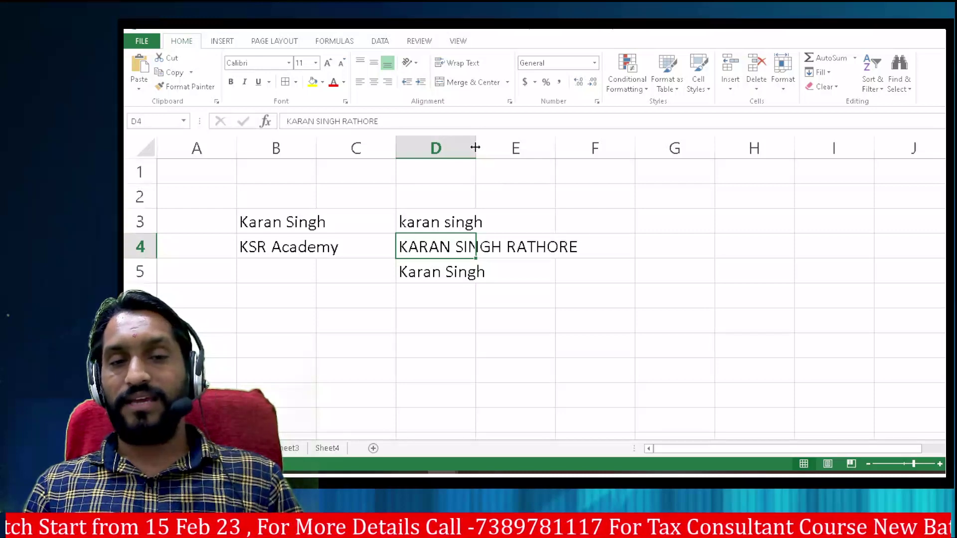
{"action": "left_click_drag", "start_coordinate": [476, 147], "coordinate": [588, 153]}
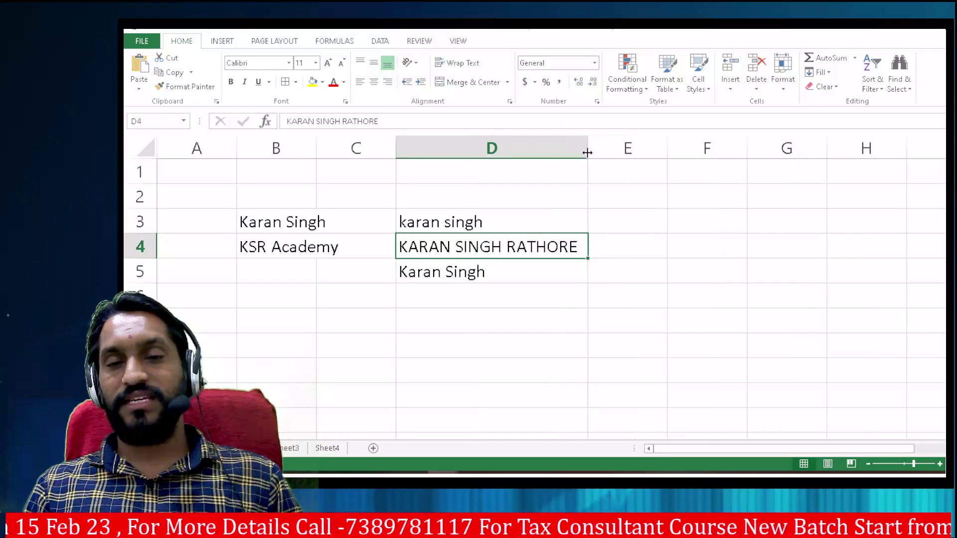
{"action": "left_click", "coordinate": [618, 254]}
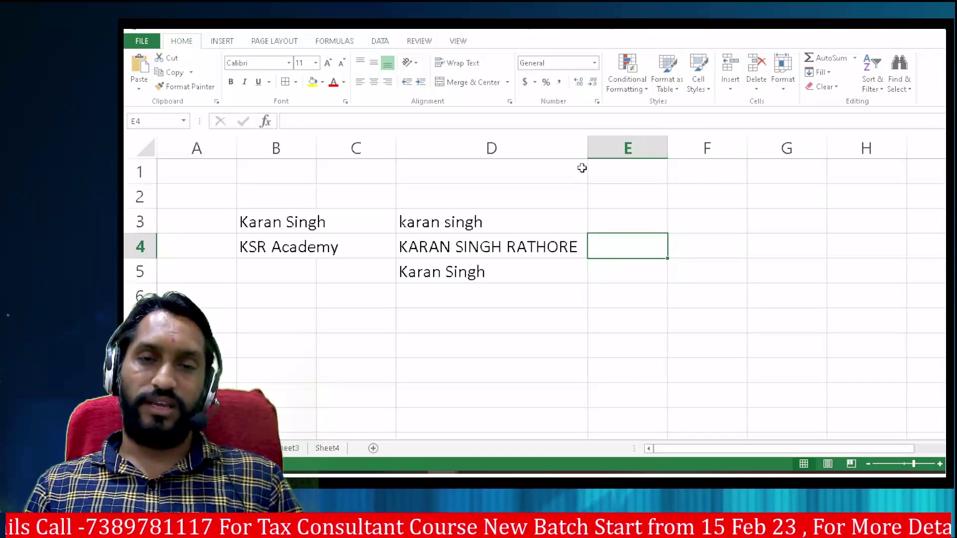
{"action": "left_click_drag", "start_coordinate": [588, 145], "coordinate": [468, 144]}
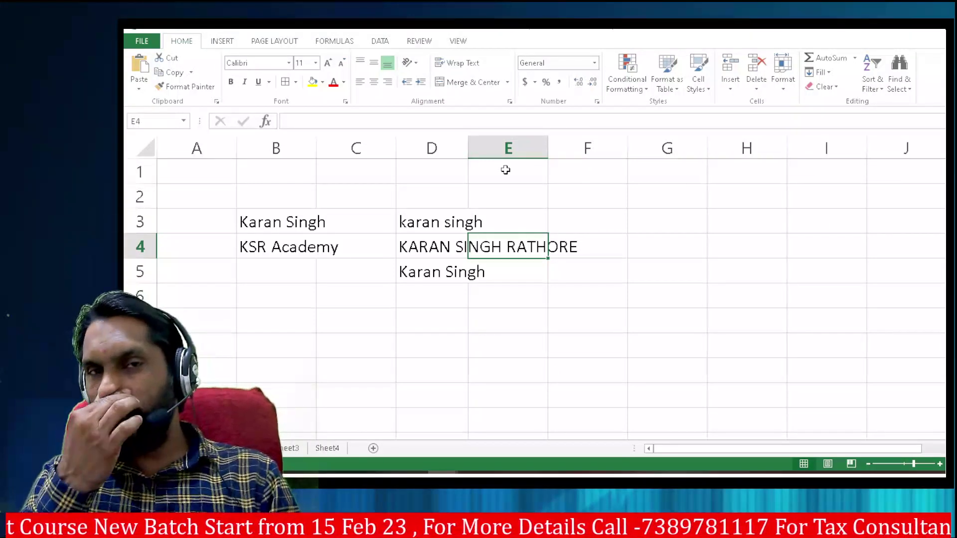
- Enter a short first name in E4 and compare it with D4's now-truncated uppercase text
{"action": "type", "text": "muke"}
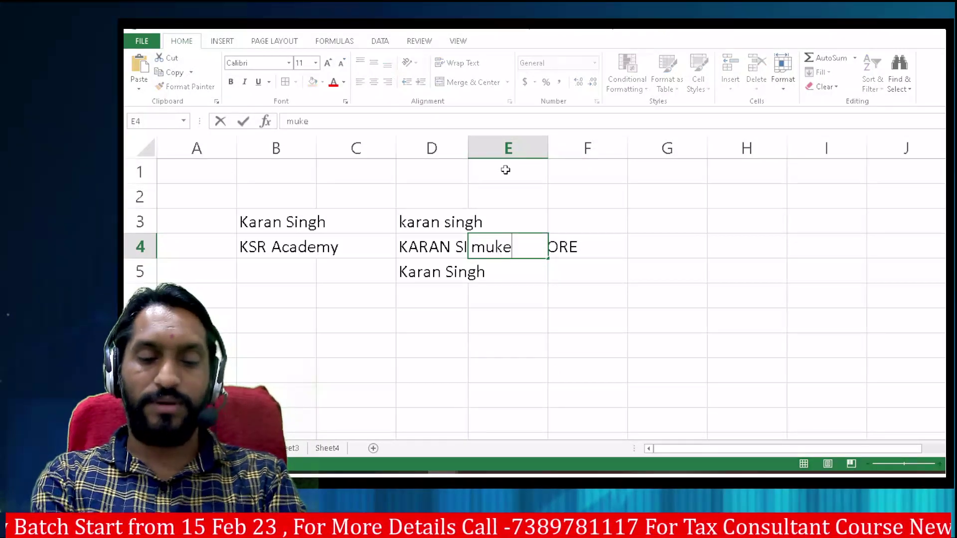
{"action": "type", "text": "sh"}
{"action": "key", "text": "Return"}
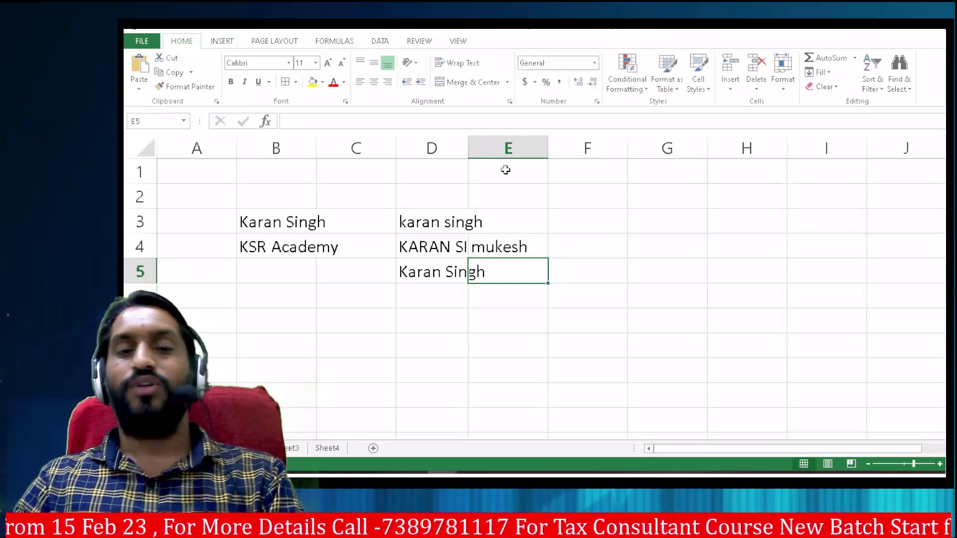
{"action": "left_click", "coordinate": [422, 240]}
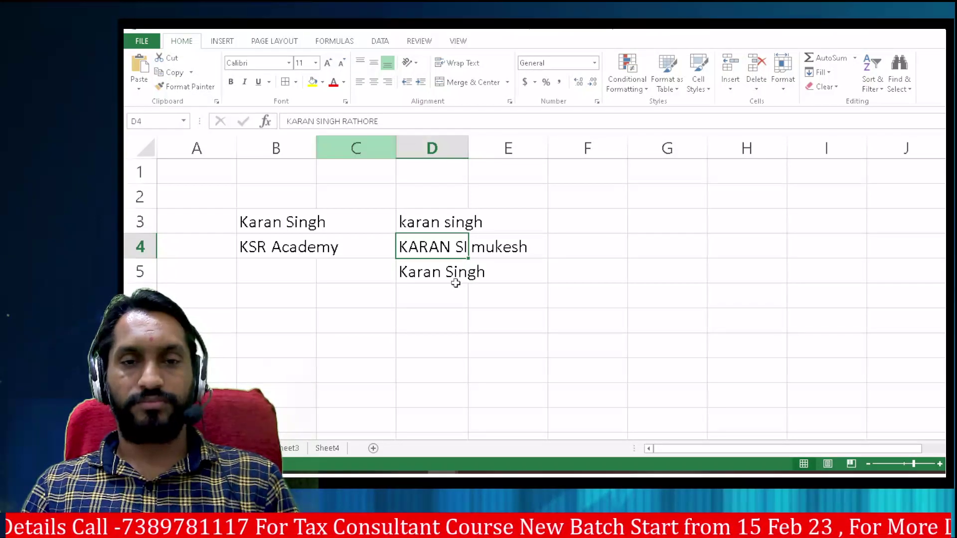
{"action": "left_click", "coordinate": [495, 247]}
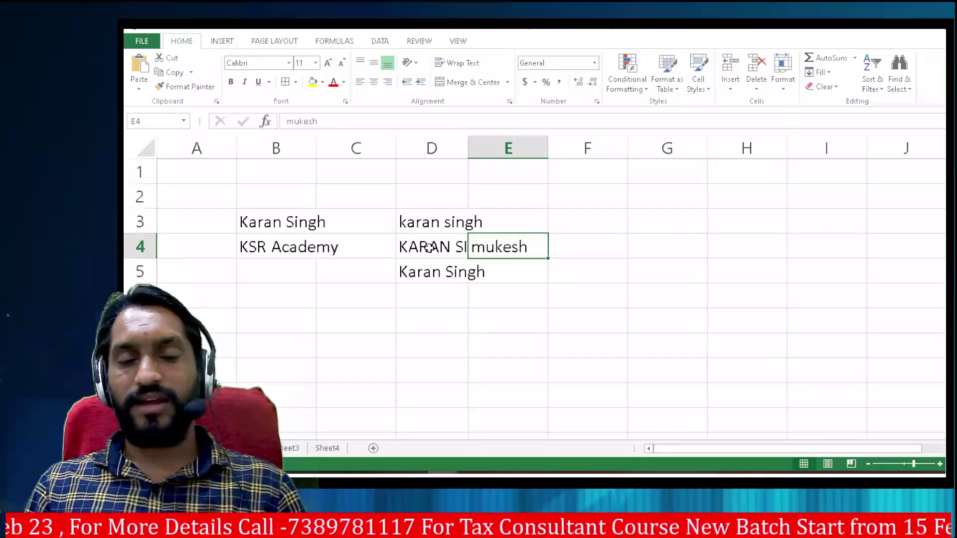
{"action": "left_click", "coordinate": [429, 248]}
{"action": "left_click", "coordinate": [496, 246]}
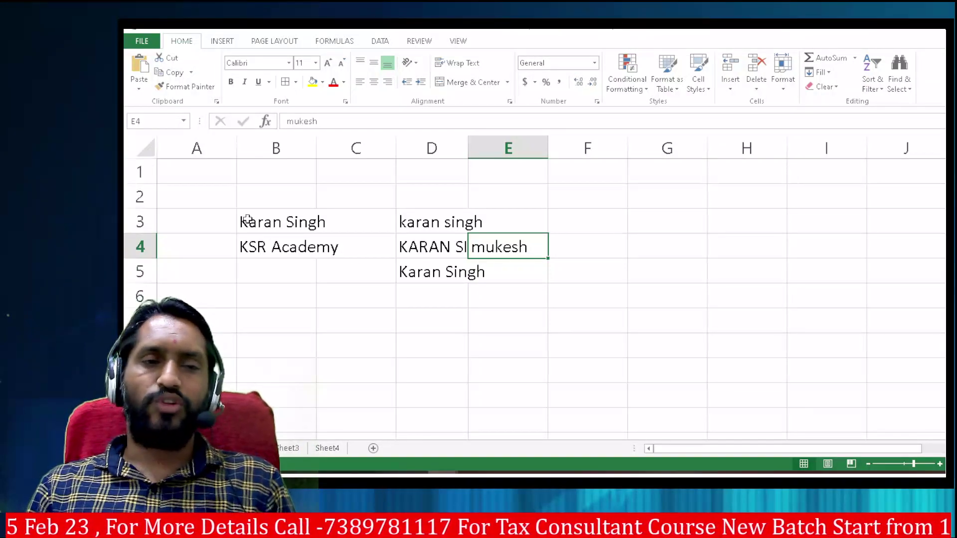
{"action": "left_click_drag", "start_coordinate": [248, 220], "coordinate": [506, 271]}
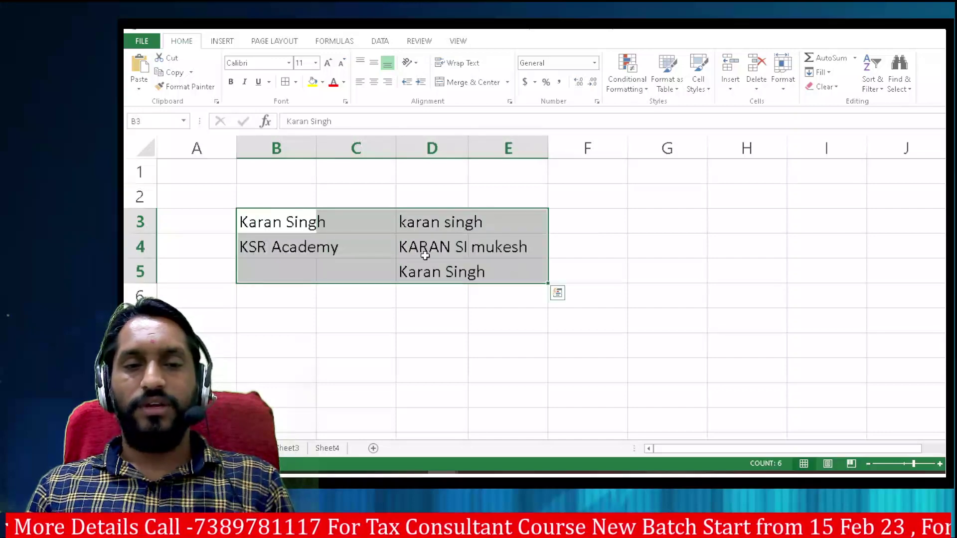
{"action": "left_click", "coordinate": [301, 230]}
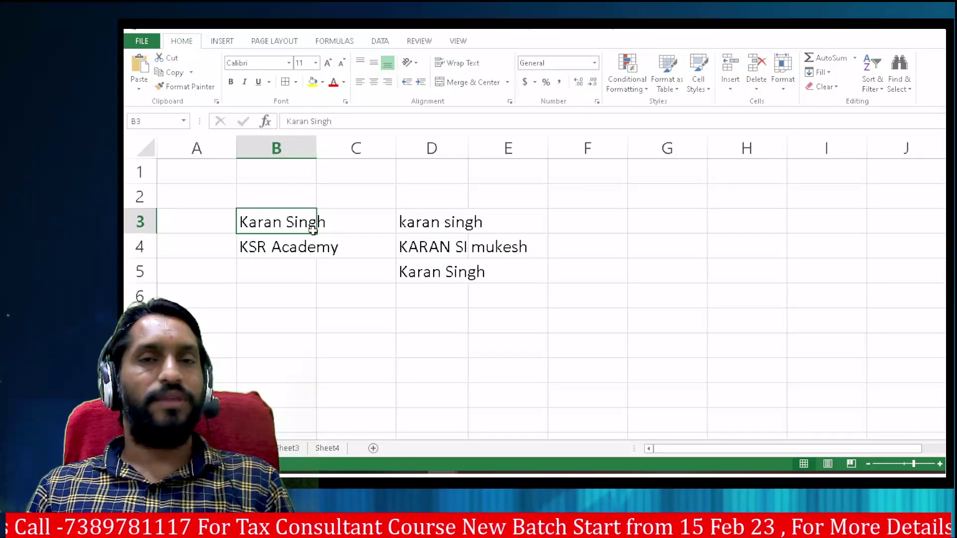
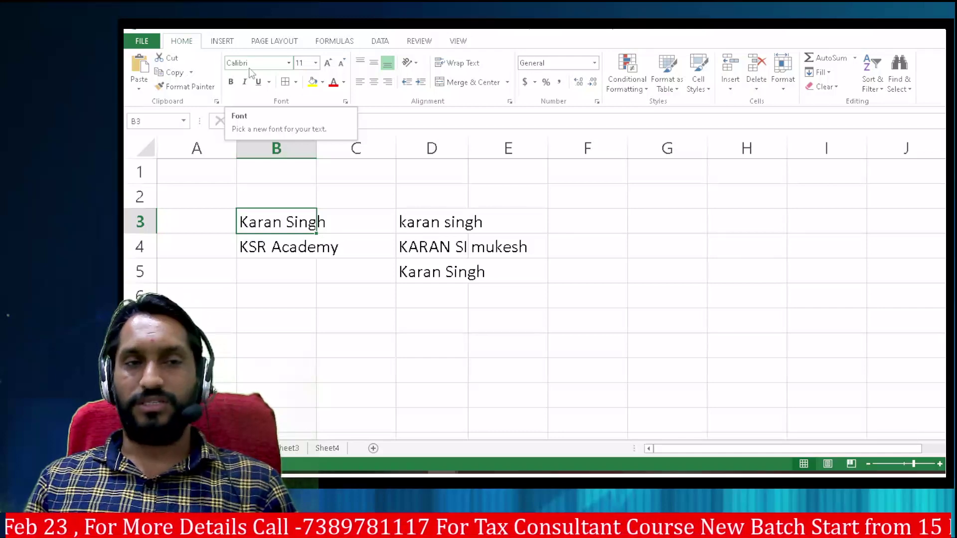
- Change the name in cell B3 to the Baskerville Old Face font
{"action": "left_click", "coordinate": [289, 65]}
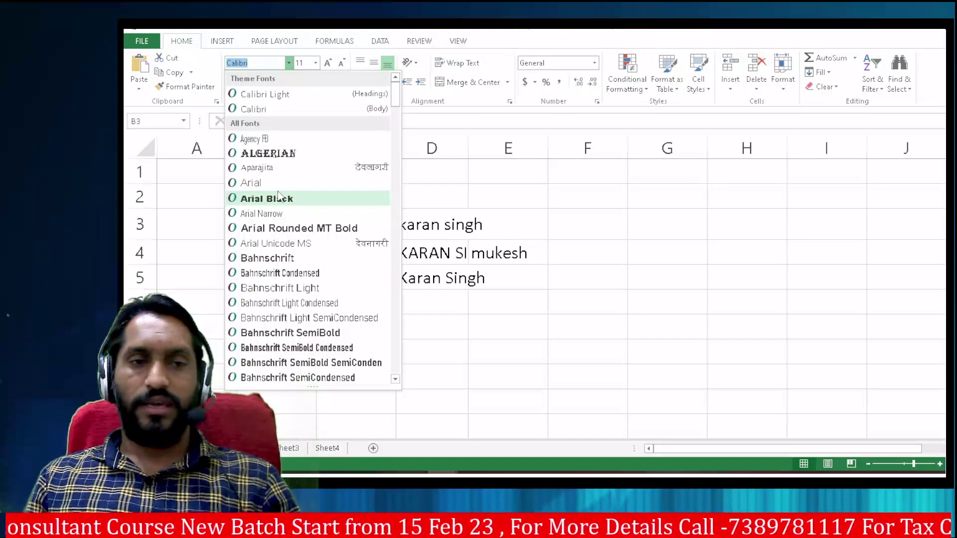
{"action": "scroll", "coordinate": [293, 277], "scroll_direction": "down", "scroll_amount": 4}
{"action": "scroll", "coordinate": [285, 199], "scroll_direction": "down", "scroll_amount": 4}
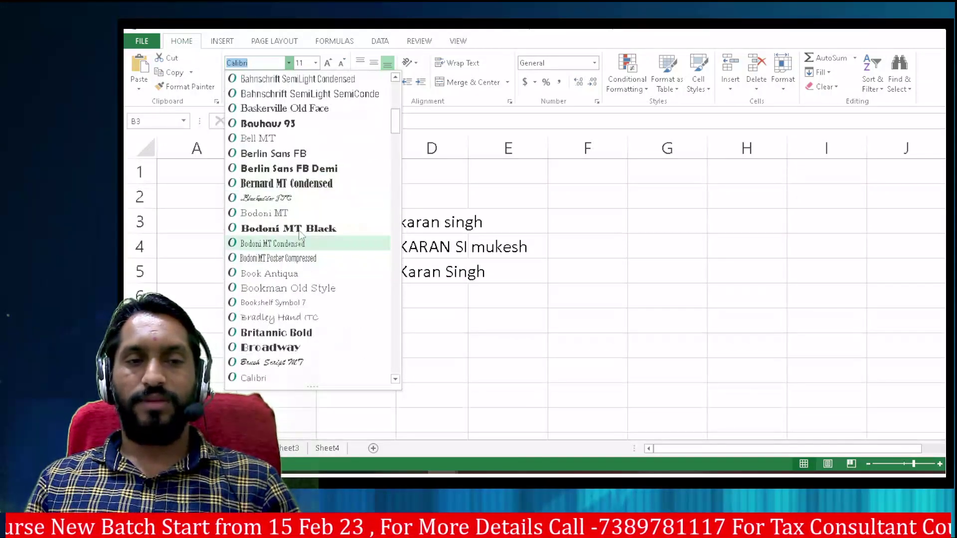
{"action": "left_click", "coordinate": [284, 109]}
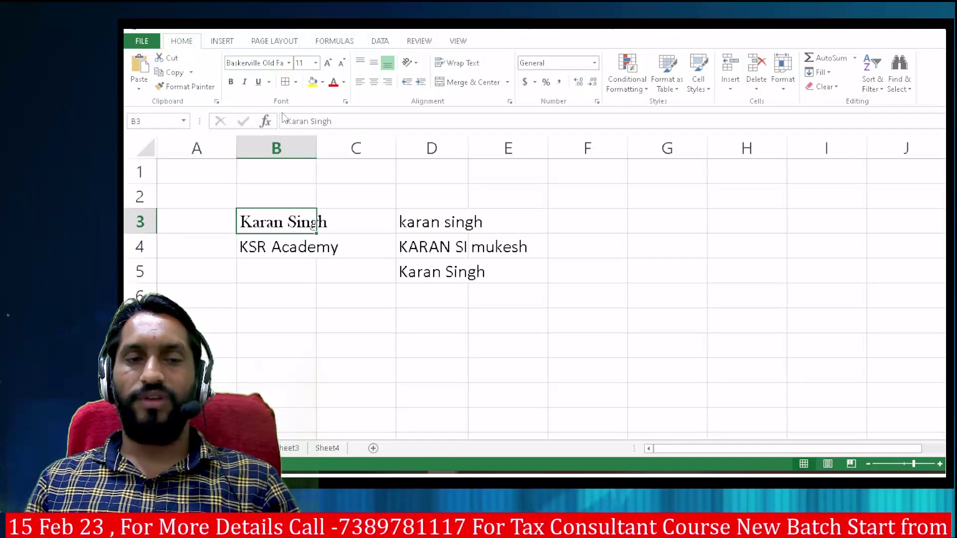
{"action": "left_click", "coordinate": [271, 268]}
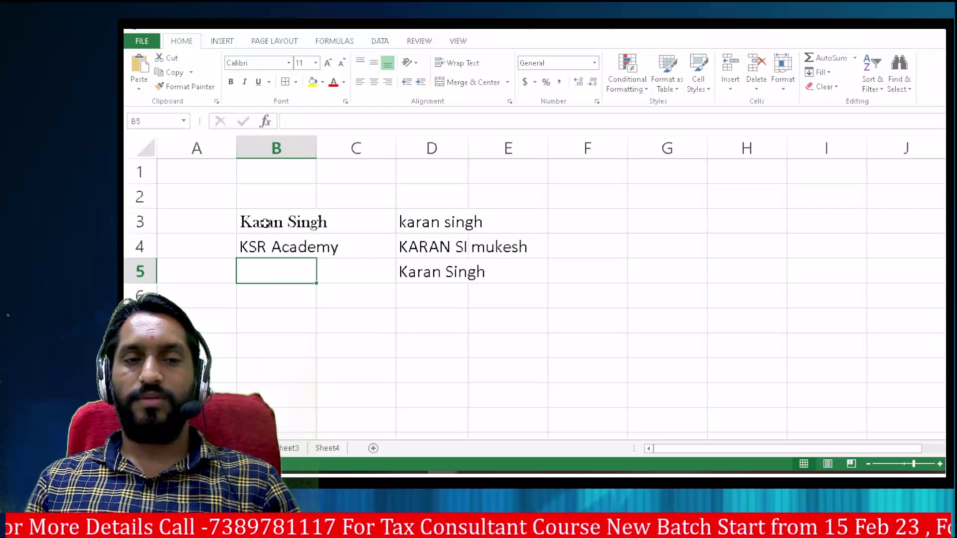
{"action": "left_click", "coordinate": [260, 222]}
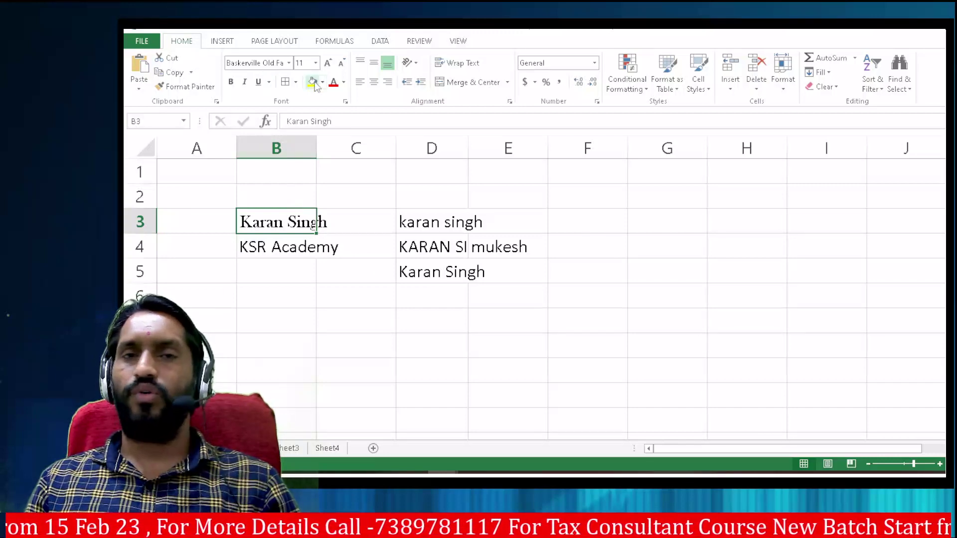
- Apply Baskerville Old Face to the whole B3:E5 names table
{"action": "mouse_move", "coordinate": [282, 221]}
{"action": "left_mouse_down"}
{"action": "mouse_move", "coordinate": [387, 234]}
{"action": "mouse_move", "coordinate": [477, 268]}
{"action": "mouse_move", "coordinate": [455, 265]}
{"action": "mouse_move", "coordinate": [486, 264]}
{"action": "left_mouse_up"}
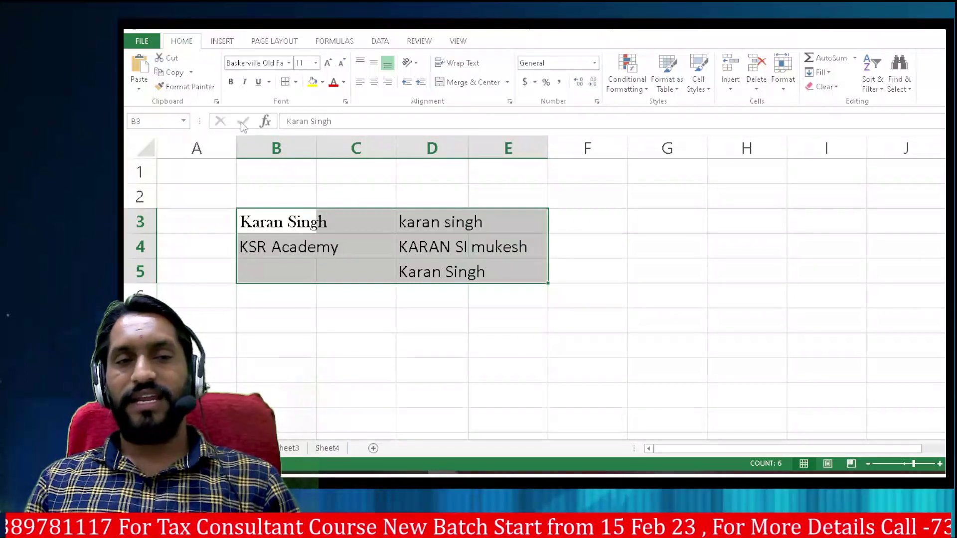
{"action": "left_click", "coordinate": [289, 63]}
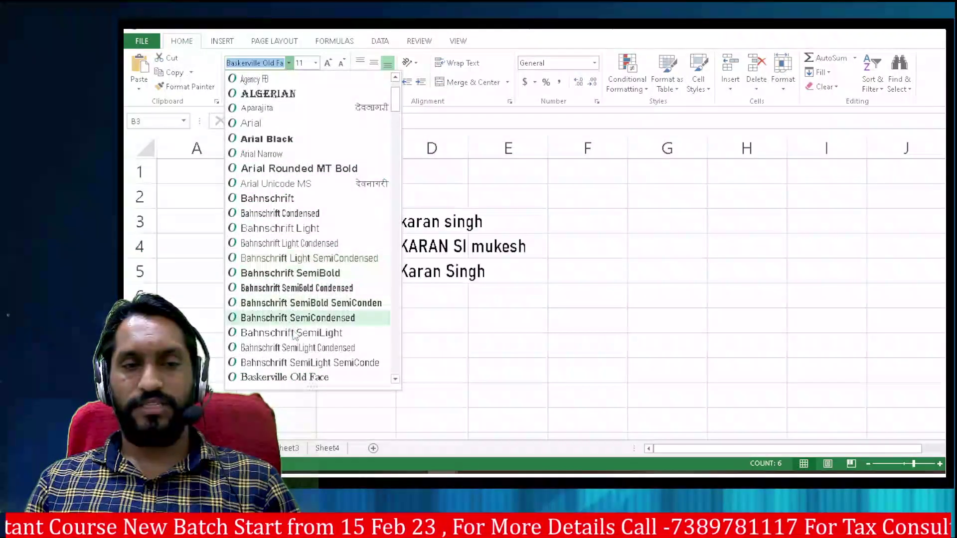
{"action": "left_click", "coordinate": [299, 377]}
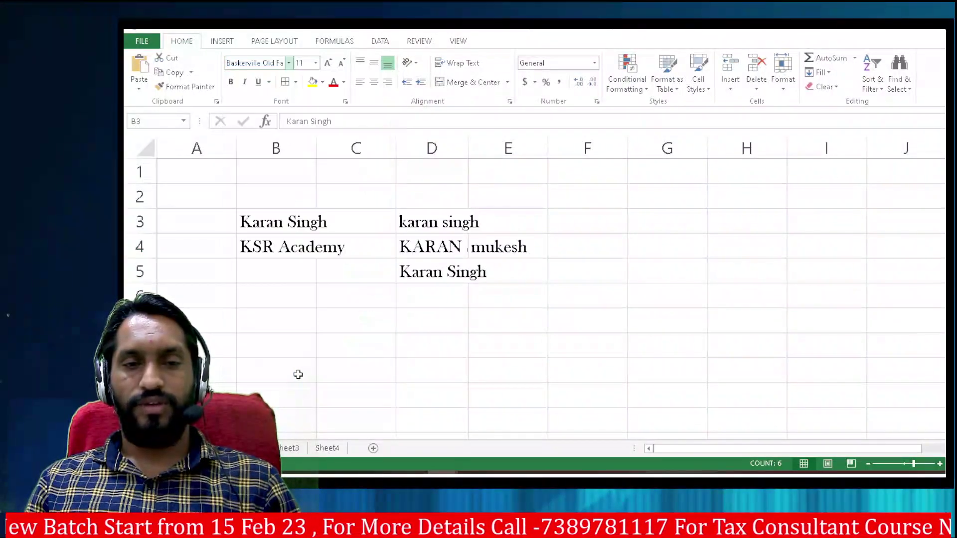
{"action": "left_click", "coordinate": [444, 314]}
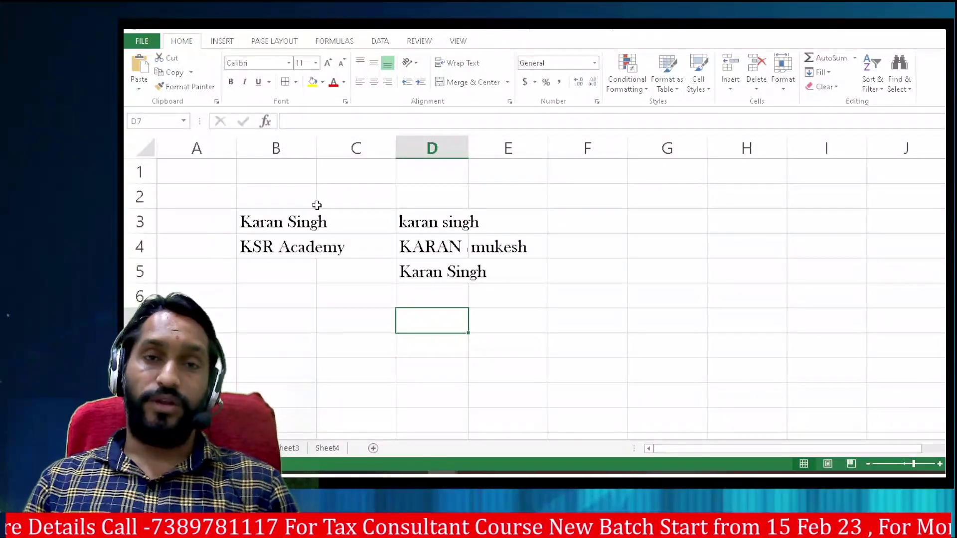
- Try Eras Demi ITC on empty cell D7, then reselect cell D3
{"action": "left_click", "coordinate": [289, 62]}
{"action": "scroll", "coordinate": [276, 235], "scroll_direction": "down", "scroll_amount": 7}
{"action": "scroll", "coordinate": [275, 235], "scroll_direction": "down", "scroll_amount": 7}
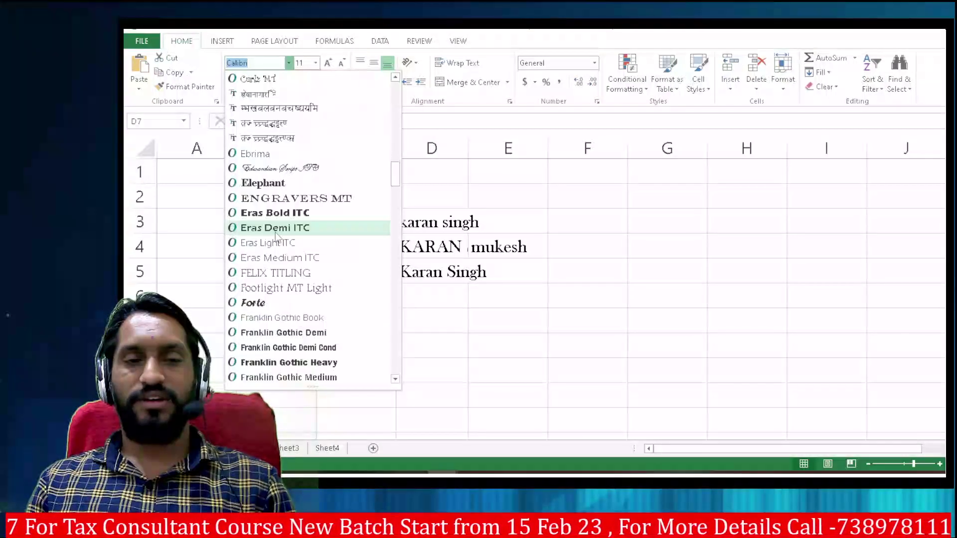
{"action": "left_click", "coordinate": [276, 229]}
{"action": "left_click", "coordinate": [293, 327]}
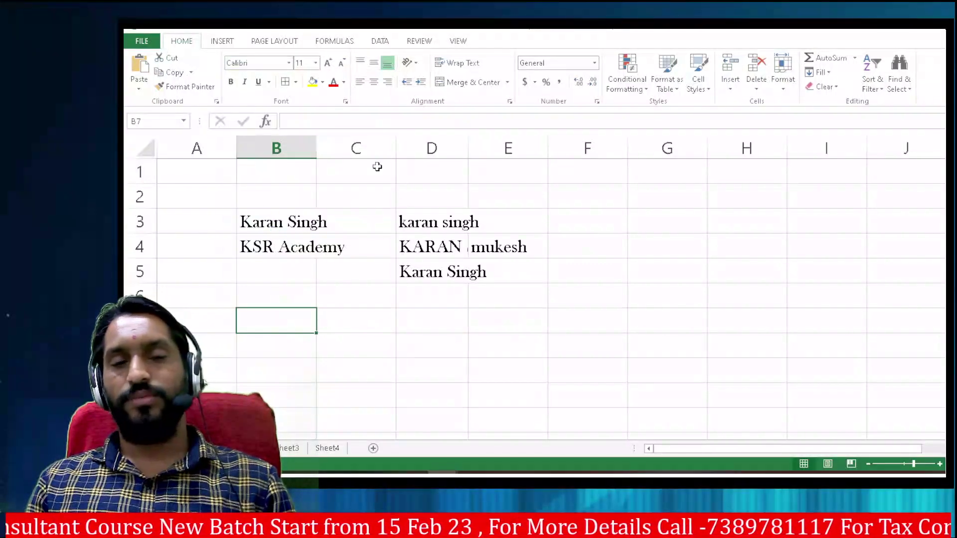
{"action": "left_click", "coordinate": [429, 215]}
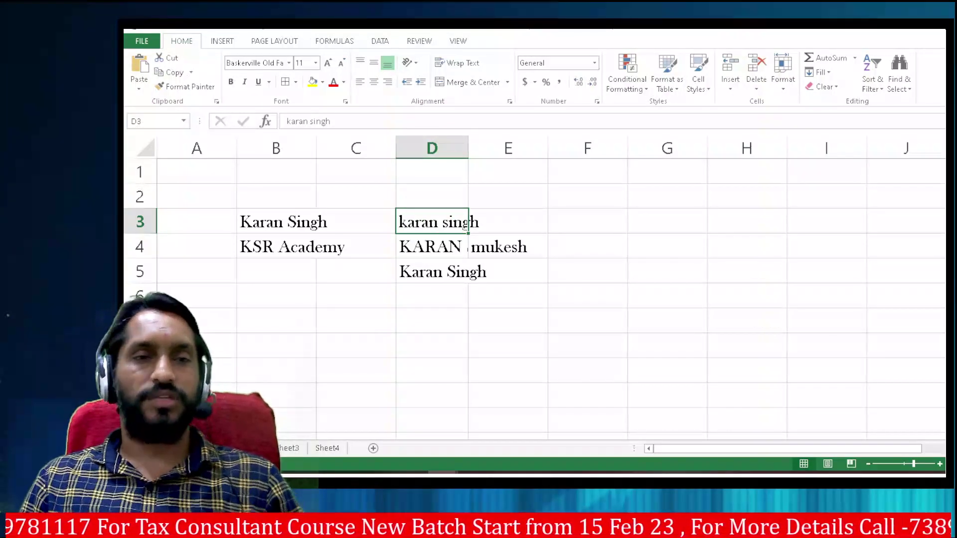
- Enlarge the D3 text with eight Increase Font Size steps
{"action": "left_click", "coordinate": [328, 63]}
{"action": "left_click", "coordinate": [328, 64]}
{"action": "left_click", "coordinate": [329, 64]}
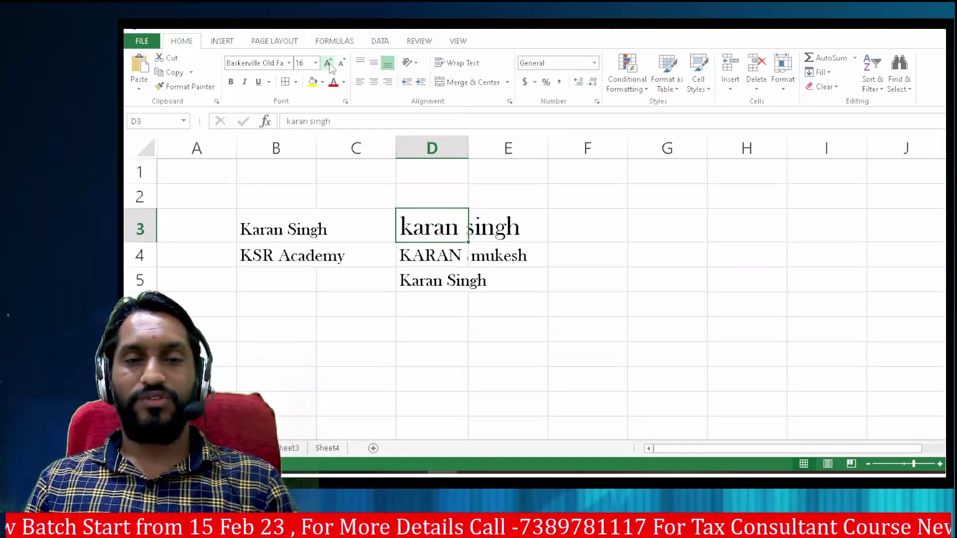
{"action": "left_click", "coordinate": [329, 64]}
{"action": "left_click", "coordinate": [329, 64]}
{"action": "left_click", "coordinate": [328, 64]}
{"action": "left_click", "coordinate": [328, 64]}
{"action": "left_click", "coordinate": [329, 64]}
{"action": "left_click", "coordinate": [328, 64]}
{"action": "left_click", "coordinate": [329, 64]}
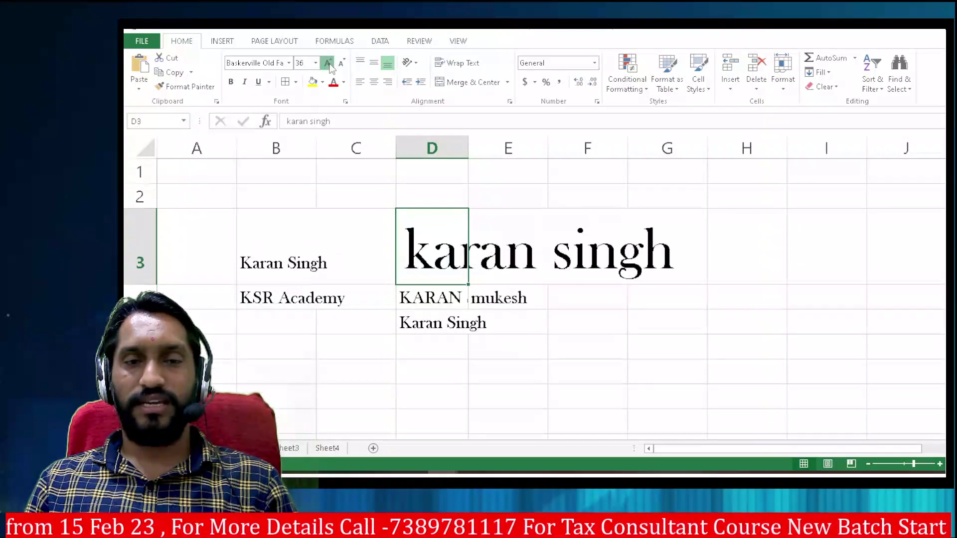
{"action": "left_click", "coordinate": [329, 64]}
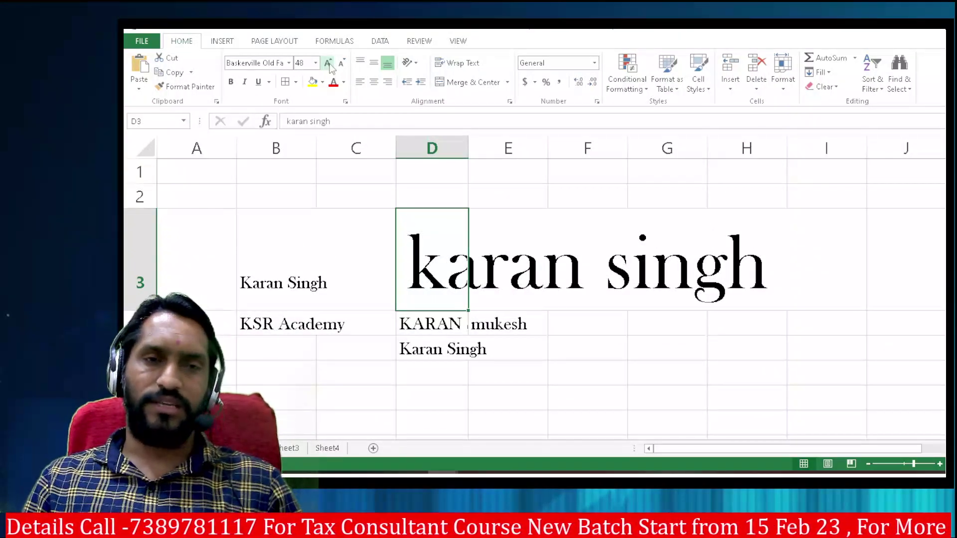
- Shrink the D3 text with six Decrease Font Size steps
{"action": "left_click", "coordinate": [342, 64]}
{"action": "left_click", "coordinate": [342, 63]}
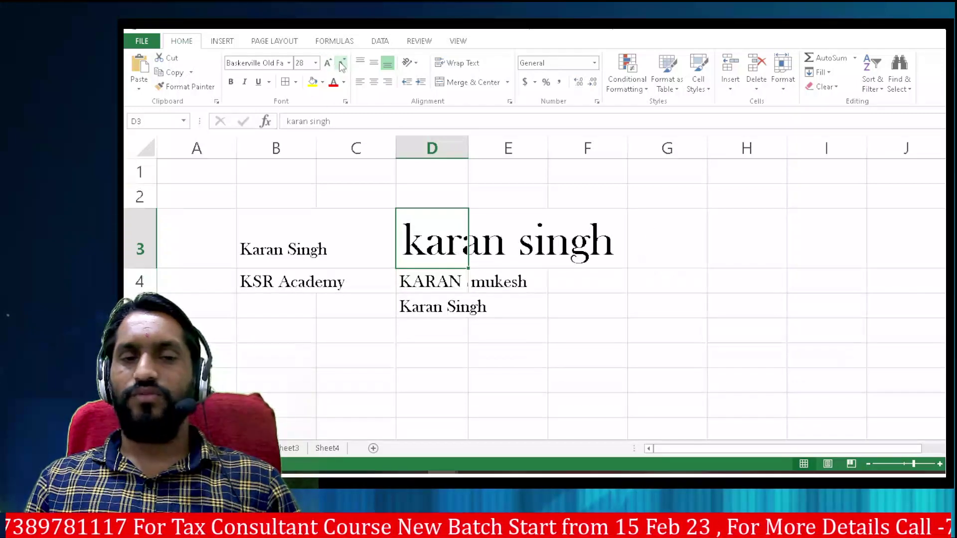
{"action": "left_click", "coordinate": [342, 64]}
{"action": "left_click", "coordinate": [342, 64]}
{"action": "left_click", "coordinate": [342, 64]}
{"action": "left_click", "coordinate": [342, 64]}
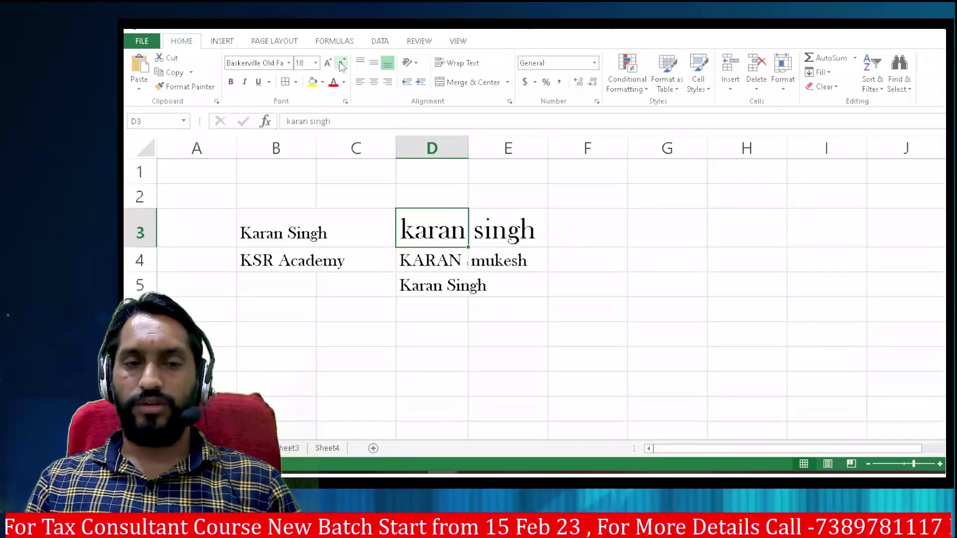
{"action": "left_click", "coordinate": [342, 63]}
{"action": "left_click", "coordinate": [342, 64]}
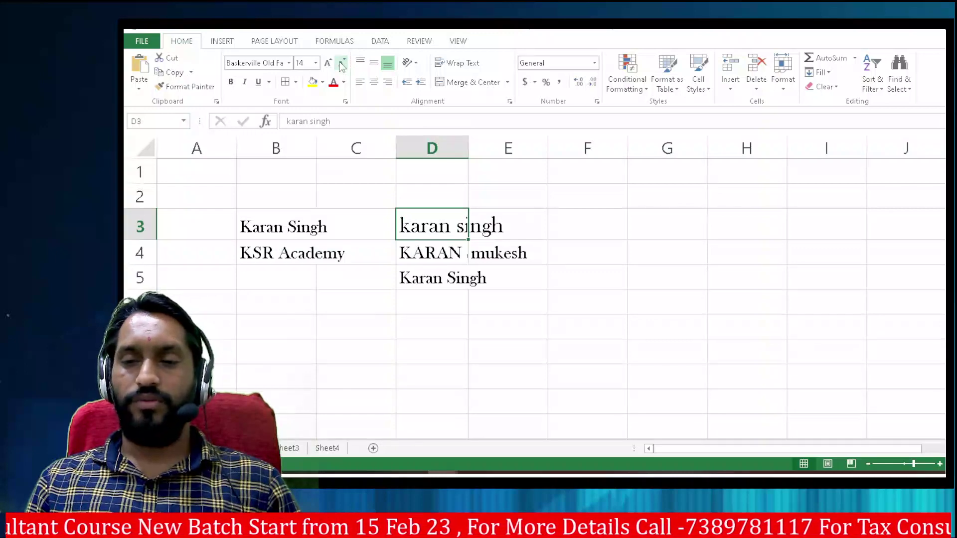
{"action": "left_click", "coordinate": [342, 64]}
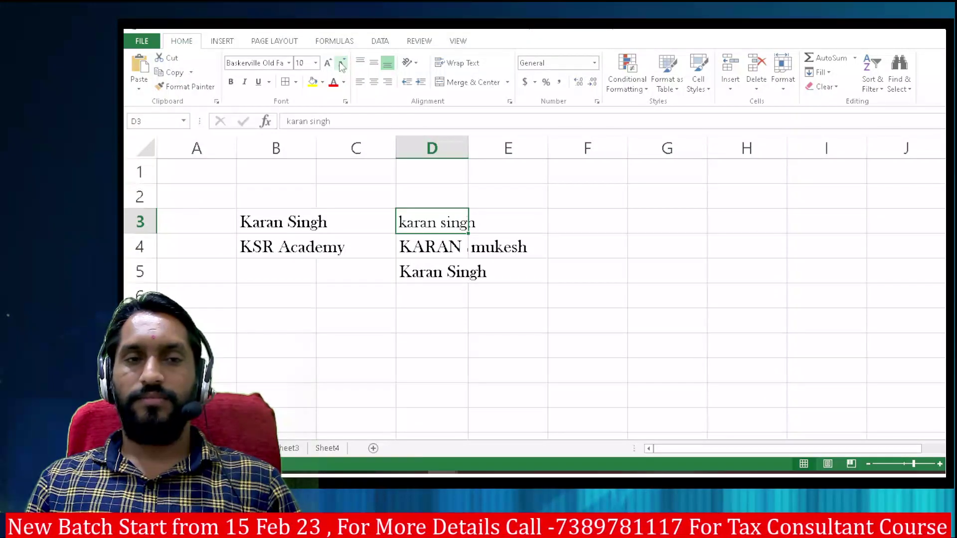
- Bring the D3 text back up to 20 pt and select the font size box
{"action": "left_click", "coordinate": [327, 63]}
{"action": "left_click", "coordinate": [327, 63]}
{"action": "left_click", "coordinate": [327, 63]}
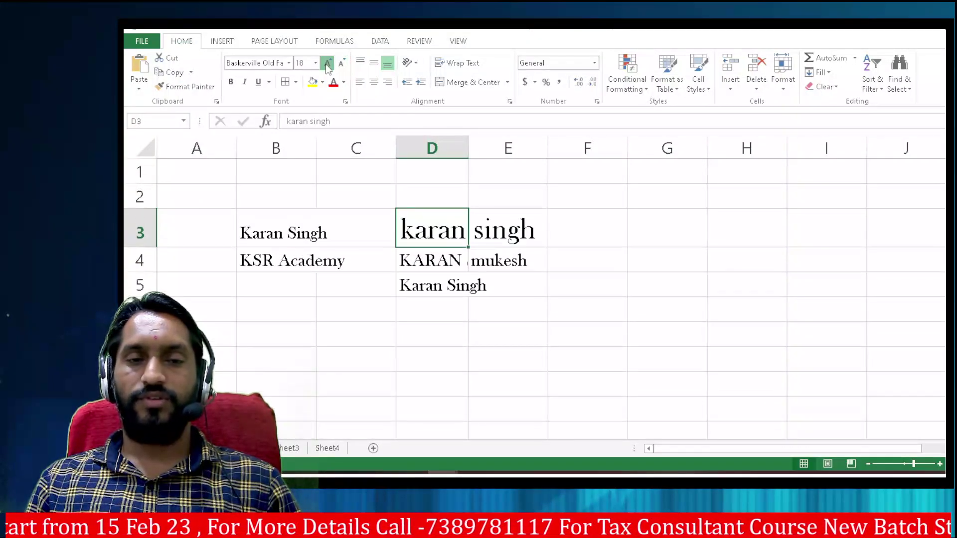
{"action": "left_click", "coordinate": [327, 63]}
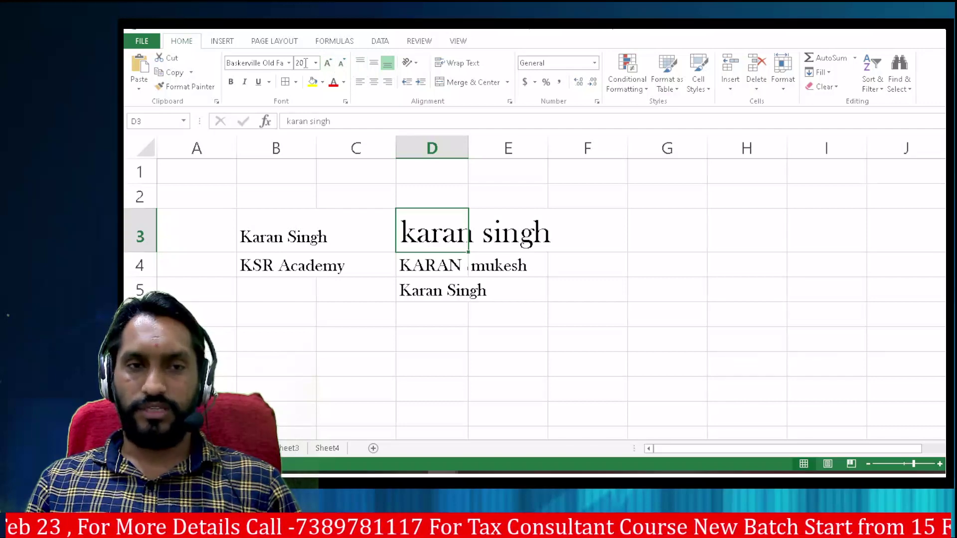
{"action": "left_click", "coordinate": [306, 63]}
{"action": "type", "text": "123"}
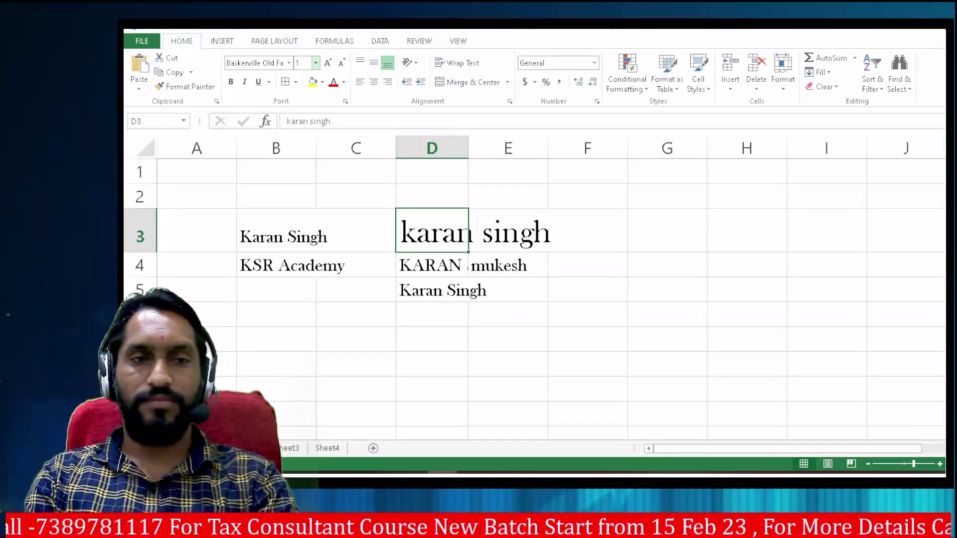
- Try font size 123 on D3, then set it to 18 pt
{"action": "key", "text": "Return"}
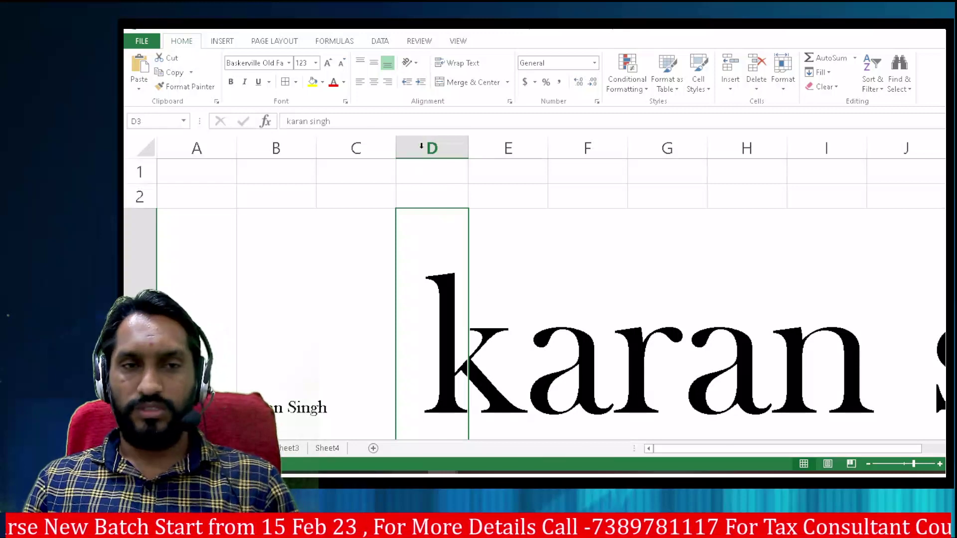
{"action": "type", "text": "1"}
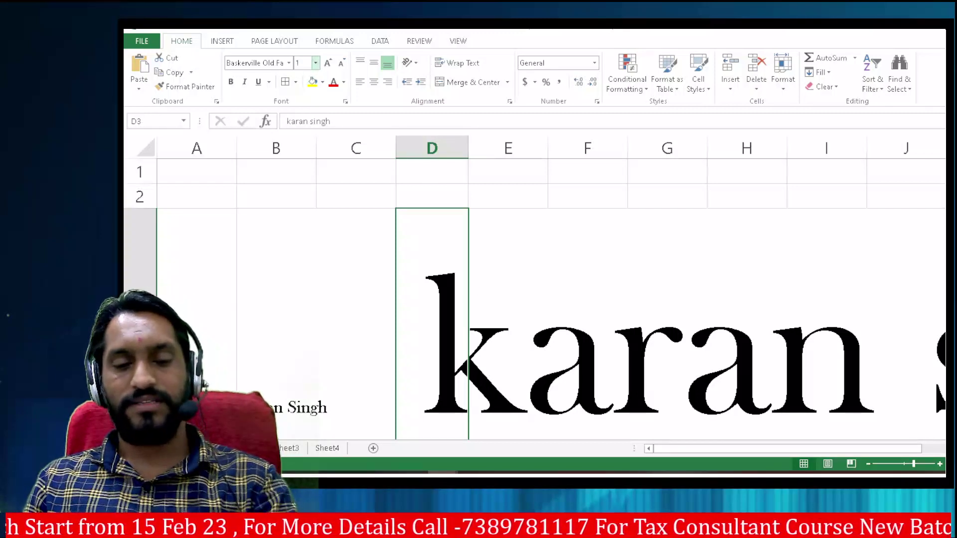
{"action": "type", "text": "8"}
{"action": "key", "text": "Return"}
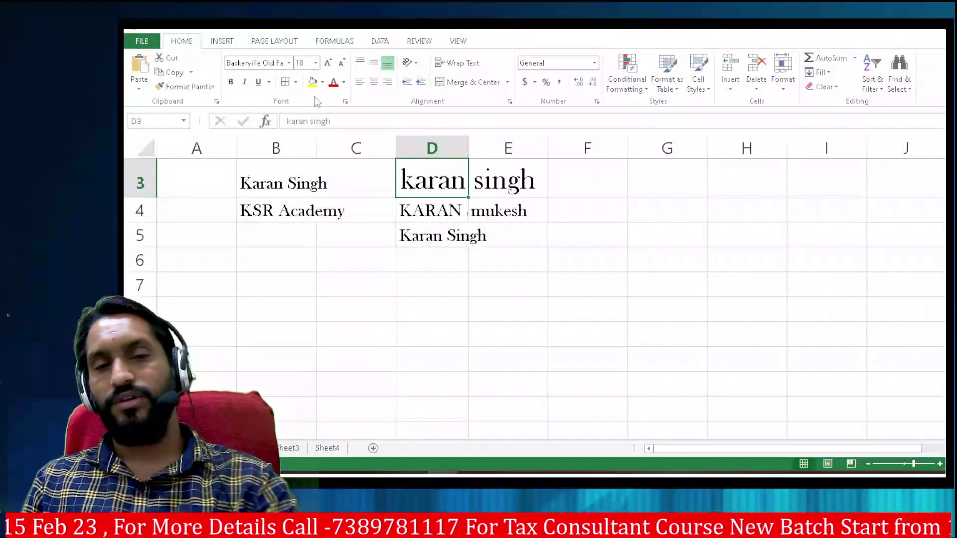
{"action": "scroll", "coordinate": [424, 237], "scroll_direction": "up", "scroll_amount": 1}
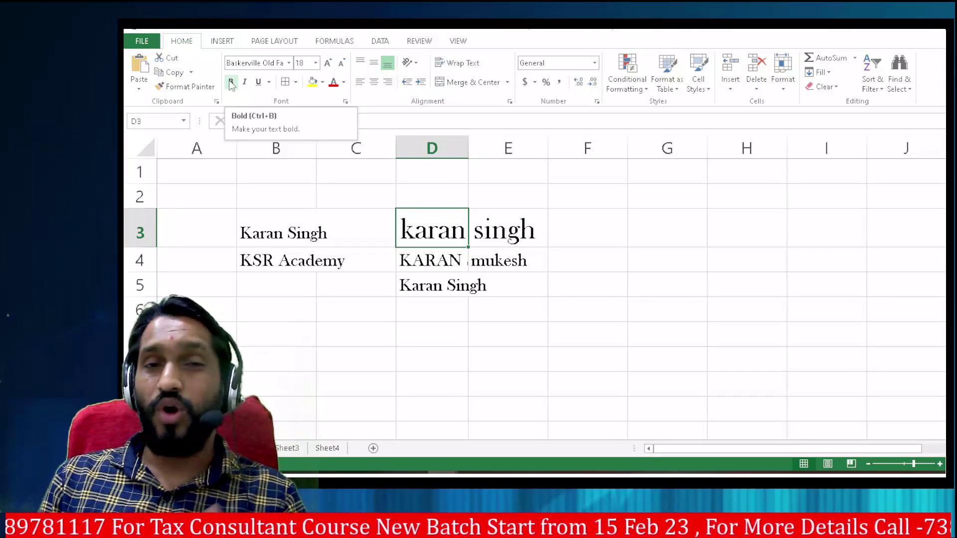
{"action": "left_click", "coordinate": [230, 83]}
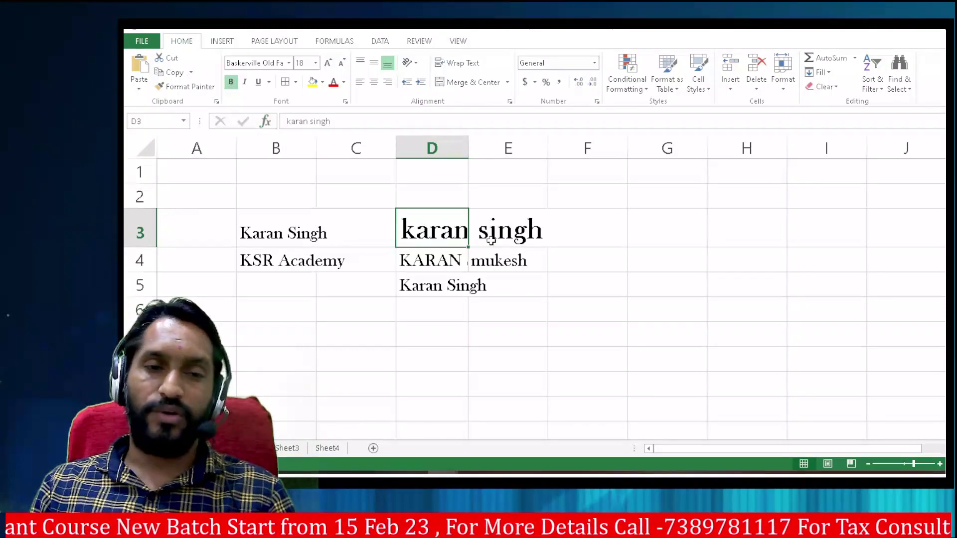
{"action": "left_click", "coordinate": [570, 243]}
{"action": "left_click", "coordinate": [452, 234]}
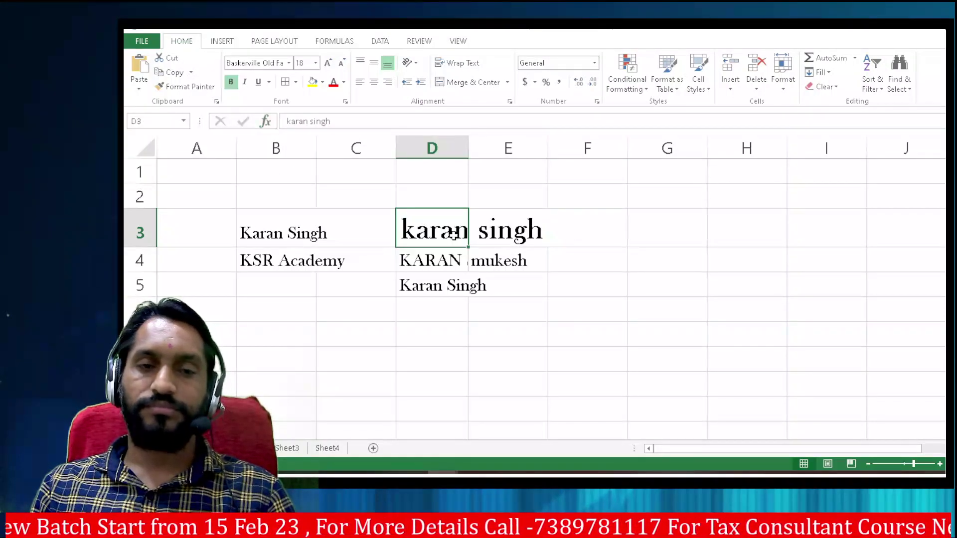
{"action": "left_click", "coordinate": [487, 232]}
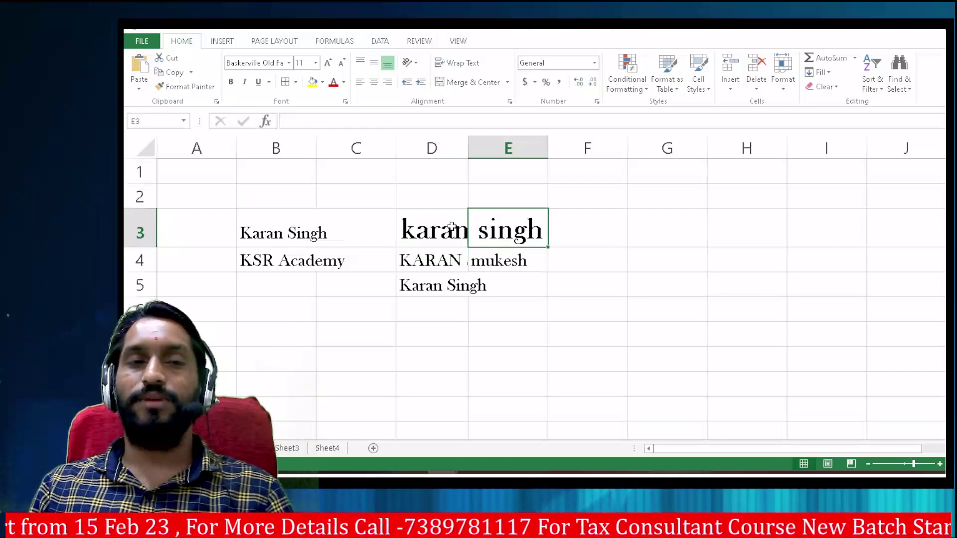
{"action": "left_click", "coordinate": [433, 232]}
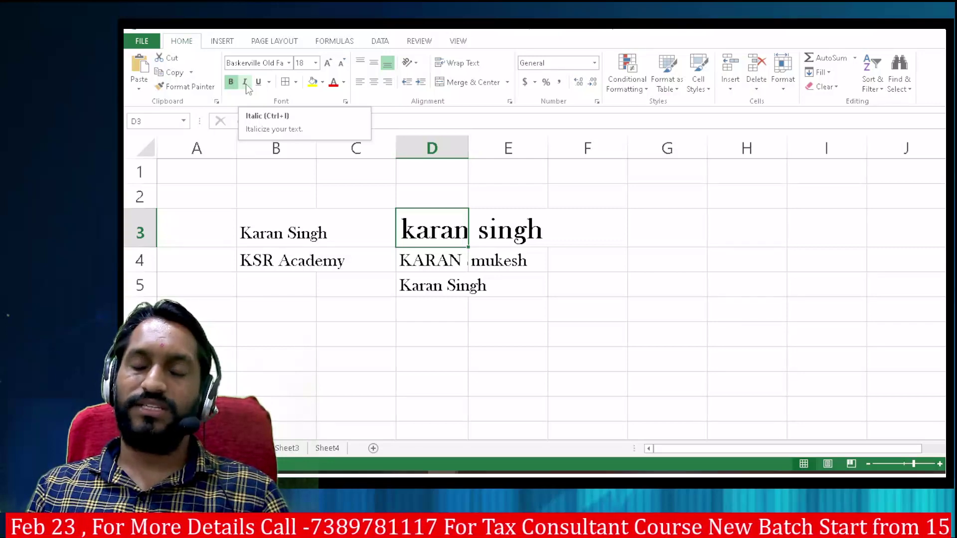
{"action": "left_click", "coordinate": [244, 81]}
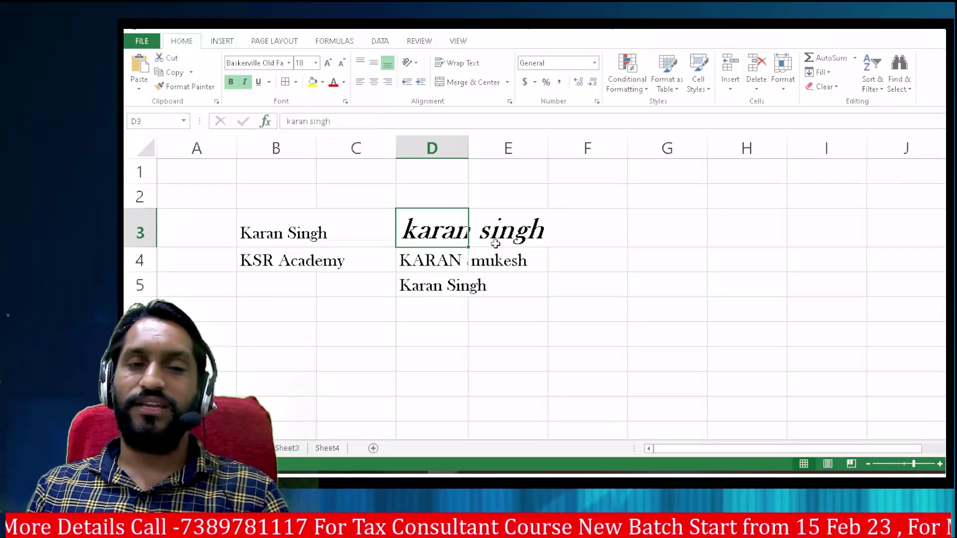
{"action": "left_click", "coordinate": [244, 82]}
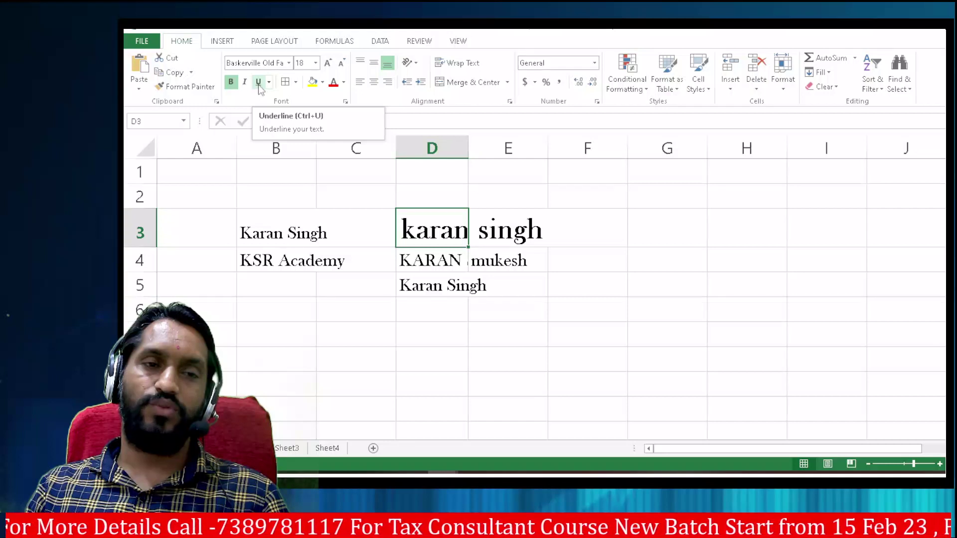
{"action": "left_click", "coordinate": [259, 82]}
{"action": "left_click", "coordinate": [536, 357]}
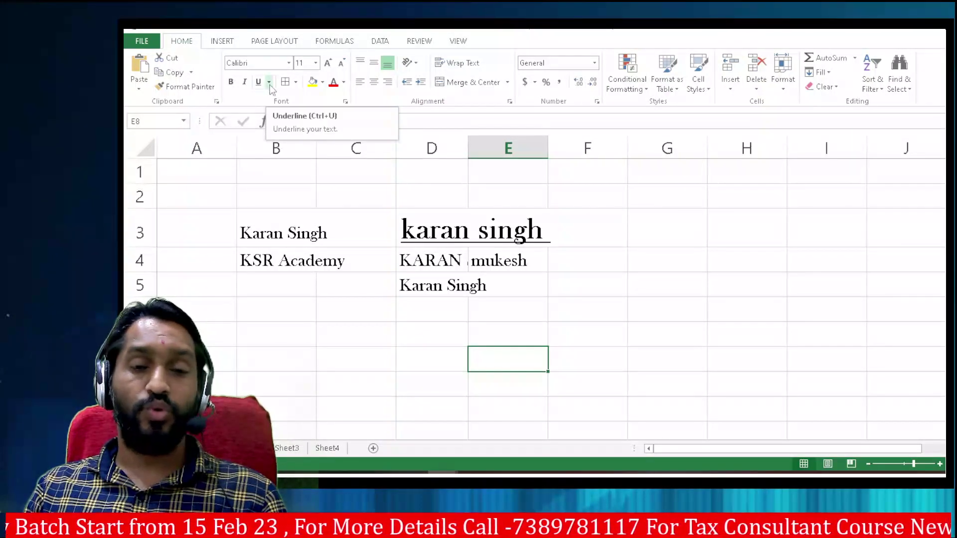
{"action": "left_click", "coordinate": [424, 239]}
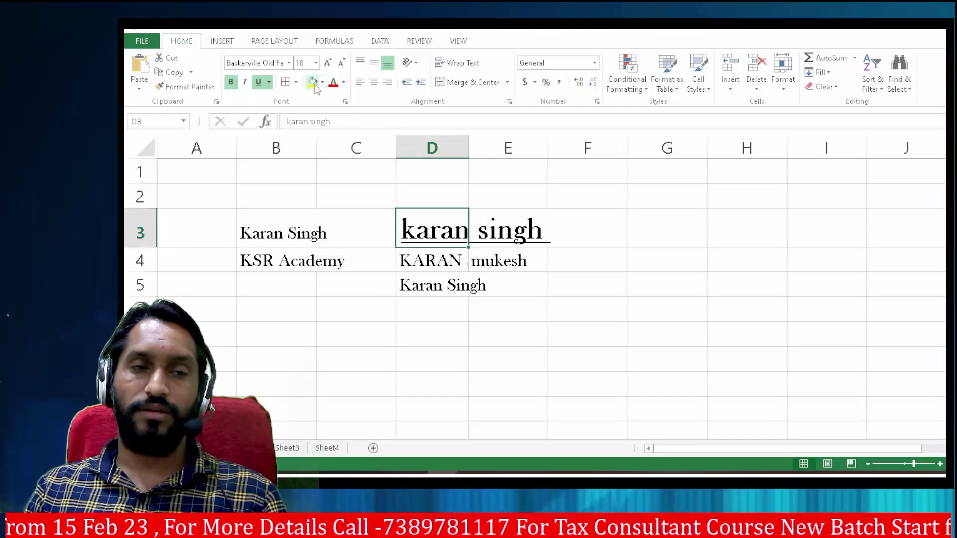
{"action": "left_click", "coordinate": [296, 82]}
{"action": "left_click", "coordinate": [268, 82]}
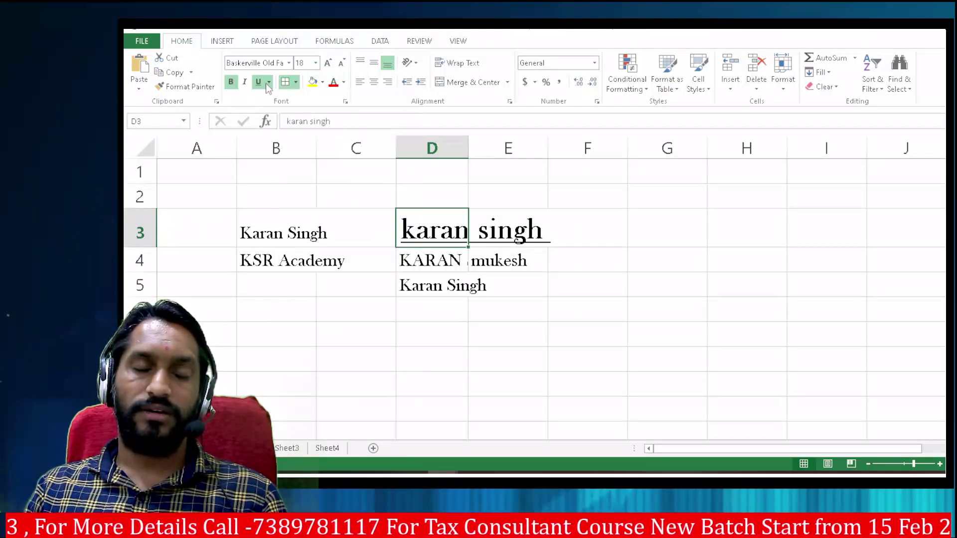
{"action": "left_click", "coordinate": [275, 116]}
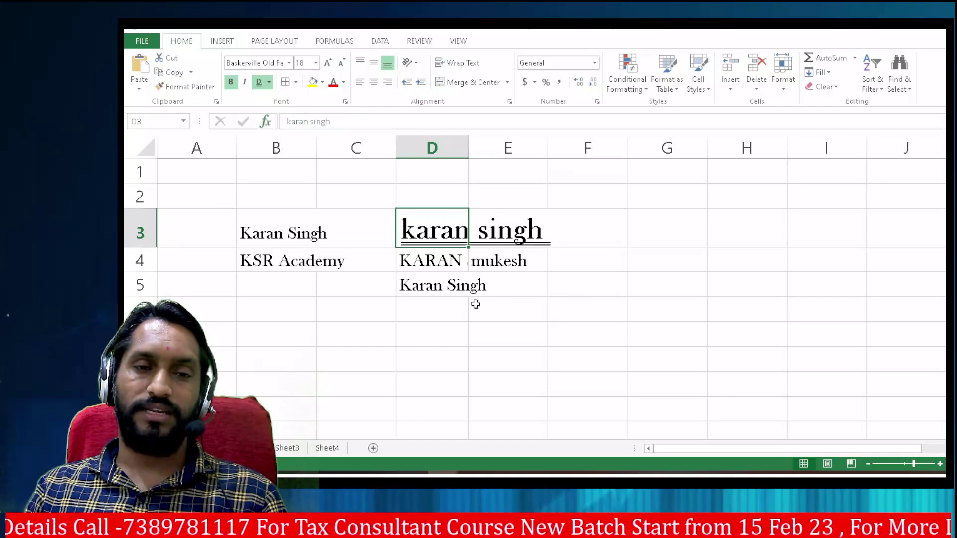
{"action": "left_click", "coordinate": [530, 283]}
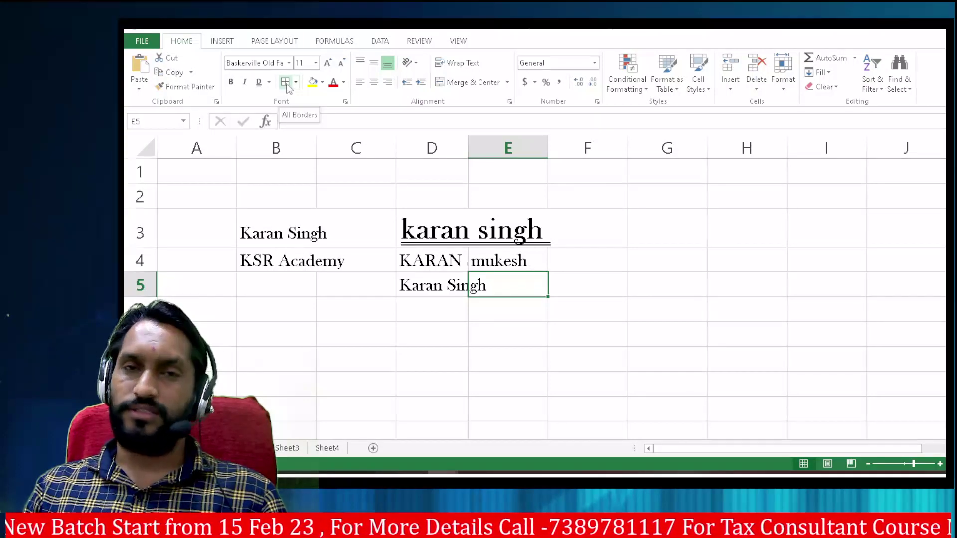
- Give every cell of B3:E5 All Borders and autofit column B for KSR Academy
{"action": "left_click", "coordinate": [633, 222]}
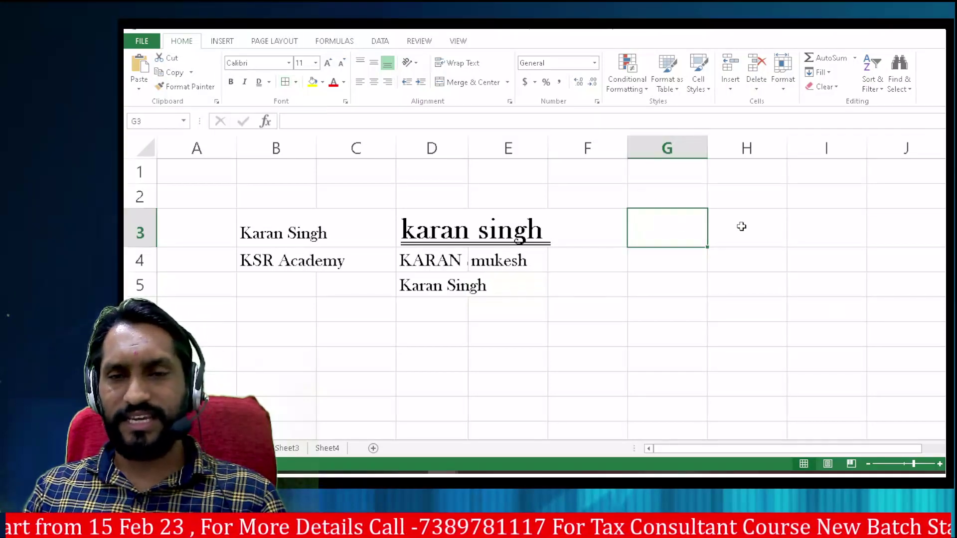
{"action": "left_click", "coordinate": [818, 224]}
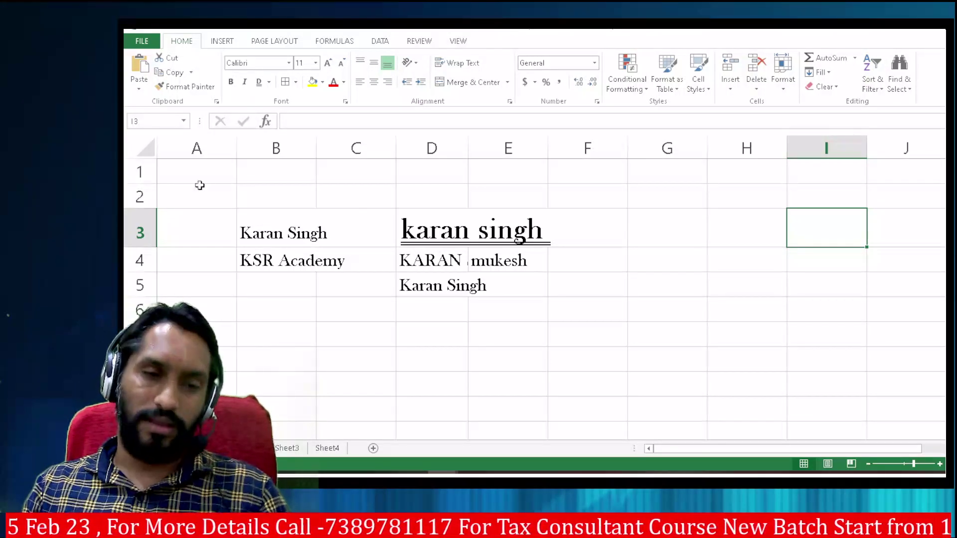
{"action": "left_click_drag", "start_coordinate": [289, 224], "coordinate": [518, 286]}
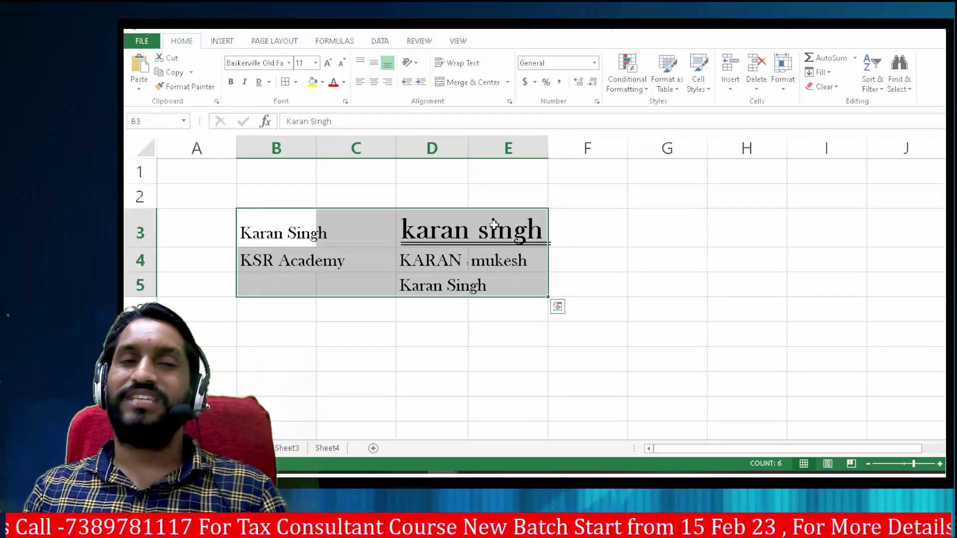
{"action": "left_click", "coordinate": [297, 83]}
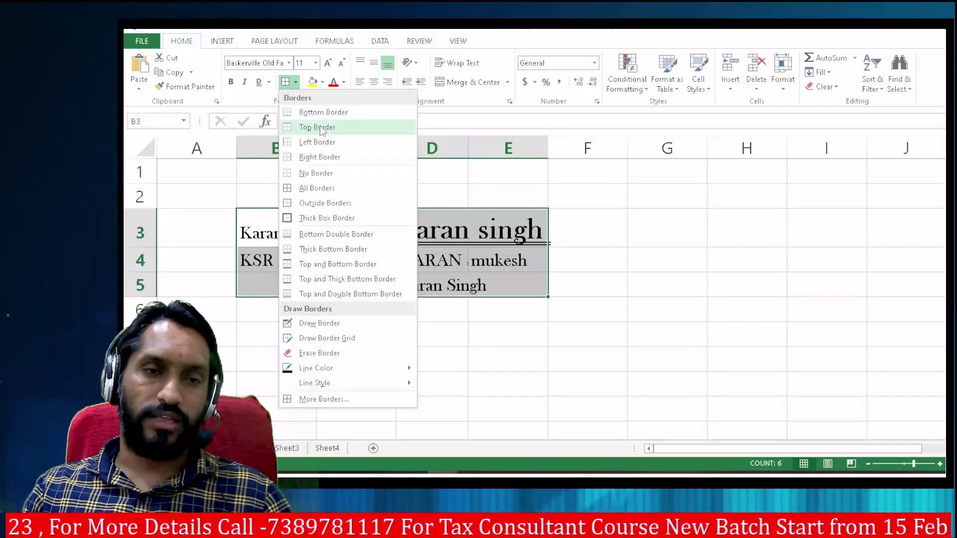
{"action": "left_click", "coordinate": [313, 189]}
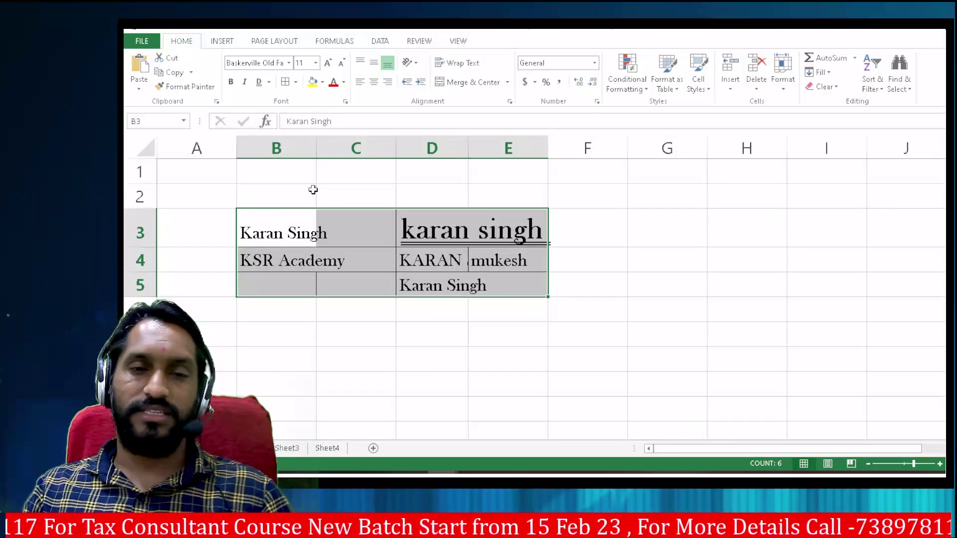
{"action": "left_click", "coordinate": [412, 351]}
{"action": "double_click", "coordinate": [319, 150]}
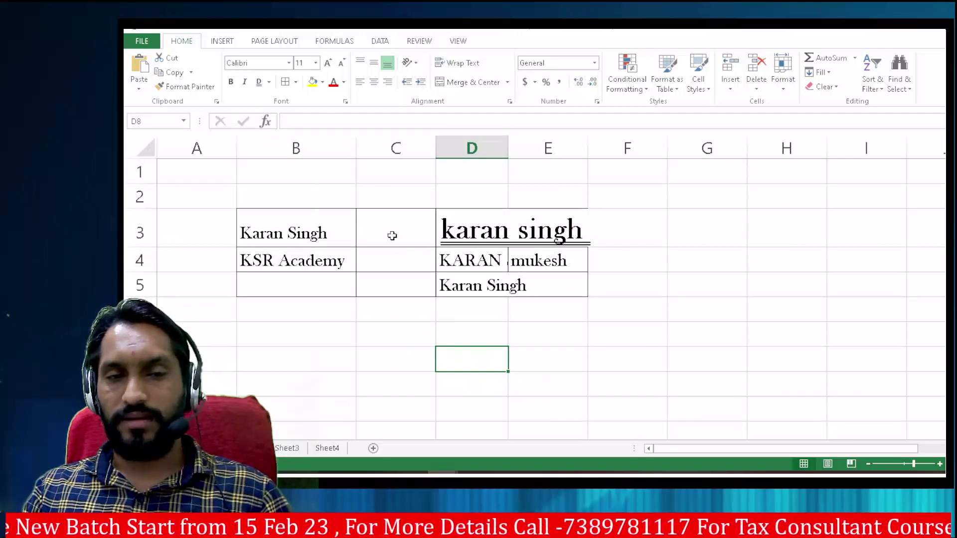
{"action": "left_click", "coordinate": [391, 259]}
{"action": "left_click", "coordinate": [388, 279]}
{"action": "left_click", "coordinate": [491, 232]}
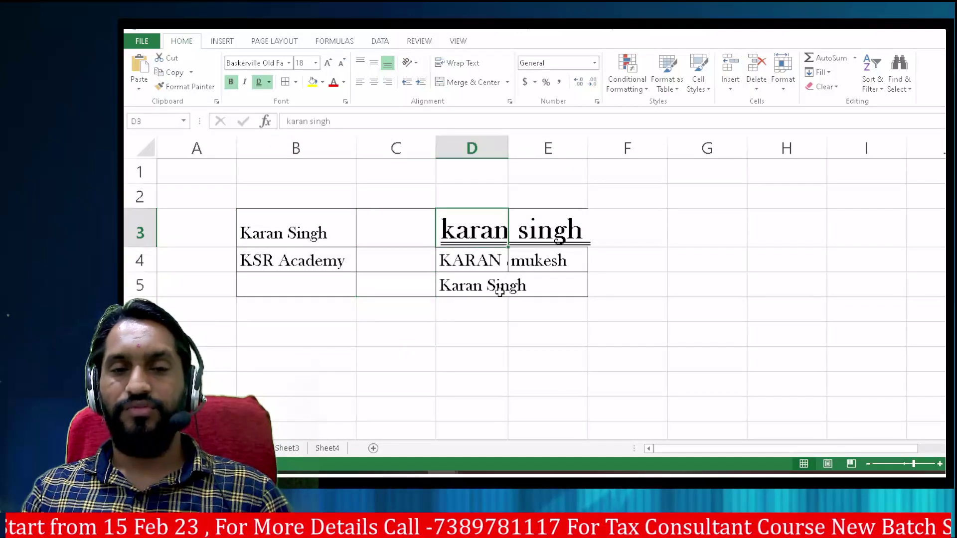
{"action": "key", "text": "Down"}
{"action": "left_click", "coordinate": [518, 285]}
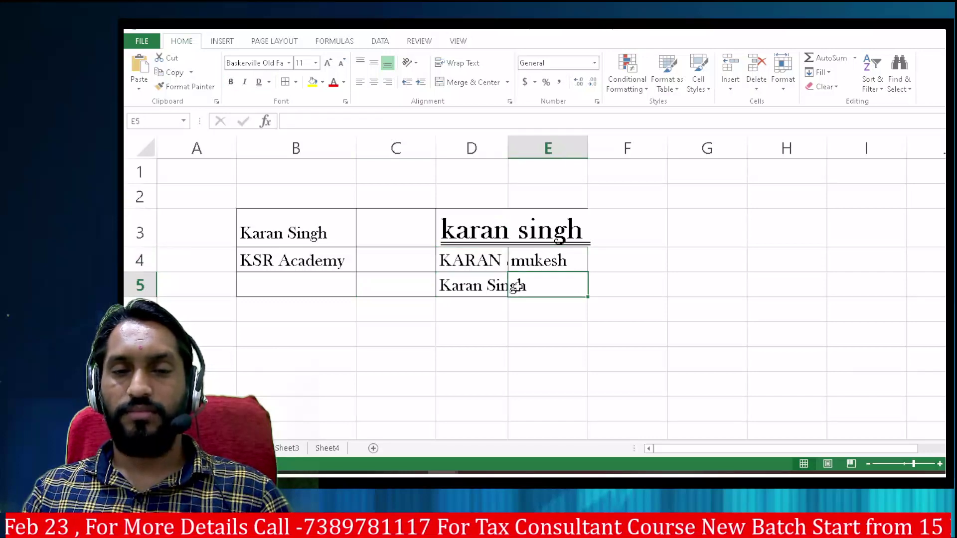
{"action": "double_click", "coordinate": [509, 142]}
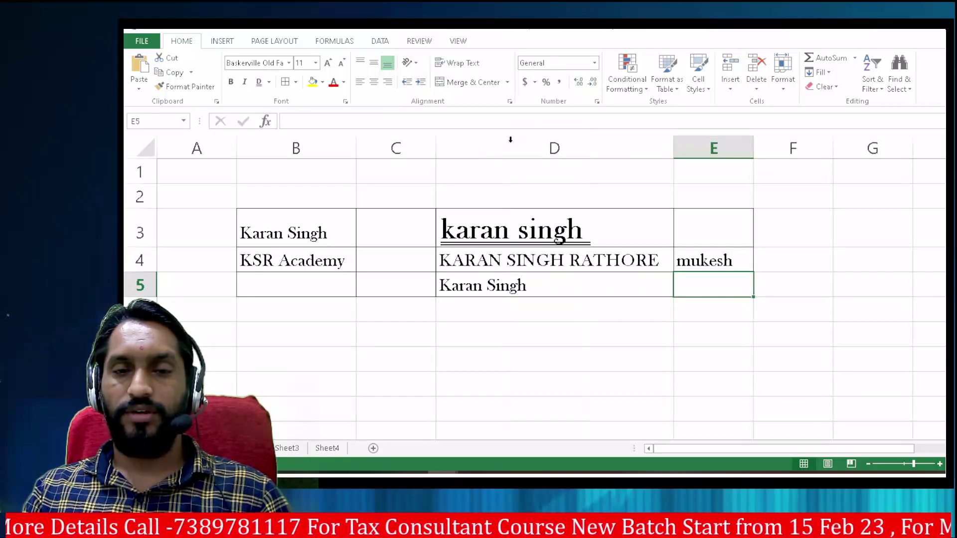
{"action": "left_click_drag", "start_coordinate": [675, 146], "coordinate": [584, 160]}
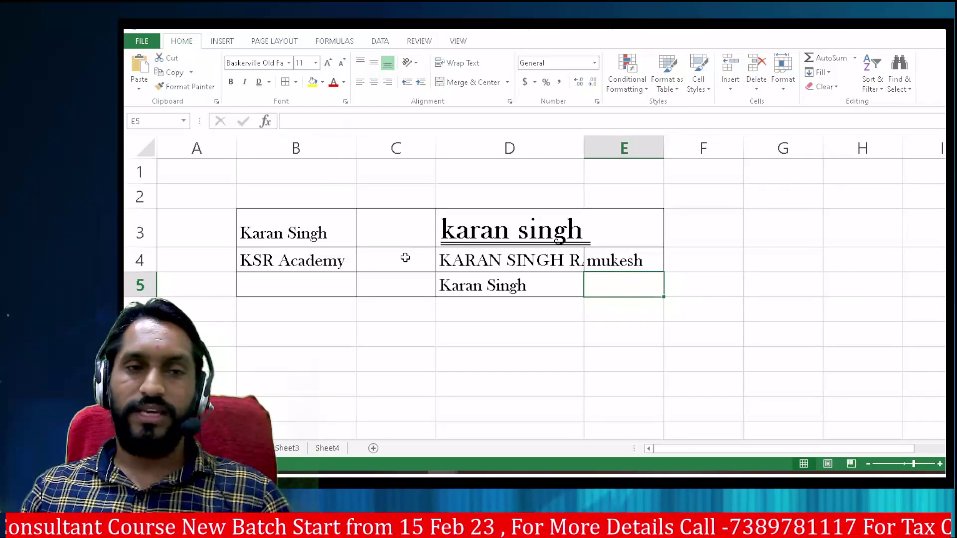
{"action": "left_click_drag", "start_coordinate": [258, 328], "coordinate": [603, 327]}
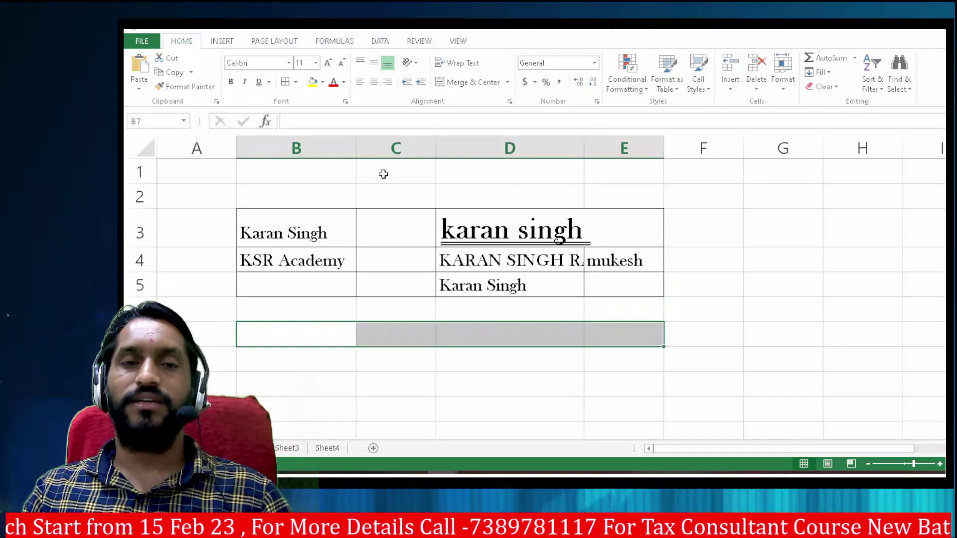
- Give B7:E7 a Thick Bottom Border
{"action": "left_click", "coordinate": [296, 81]}
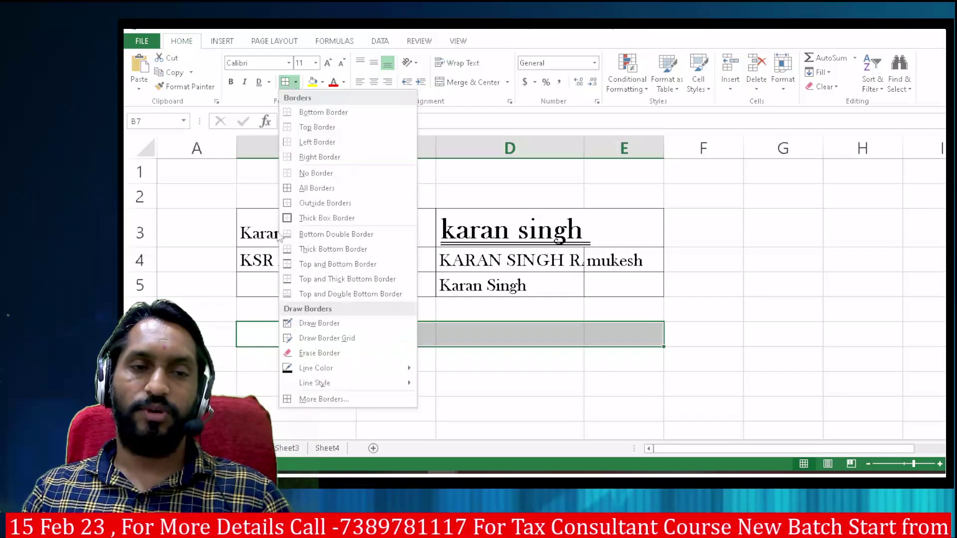
{"action": "left_click", "coordinate": [308, 248]}
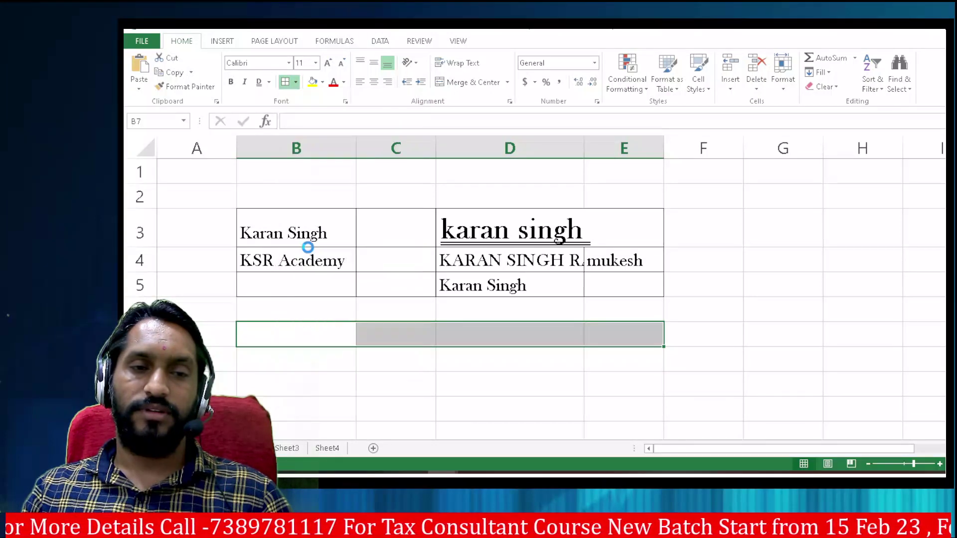
{"action": "left_click", "coordinate": [318, 376]}
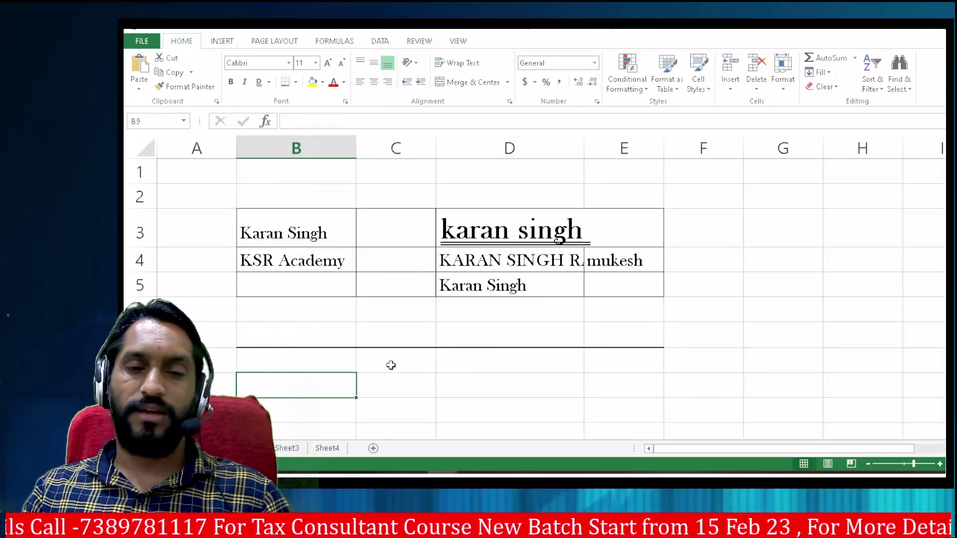
- Add a bottom border beneath the range B9:E9
{"action": "left_click_drag", "start_coordinate": [321, 381], "coordinate": [639, 386]}
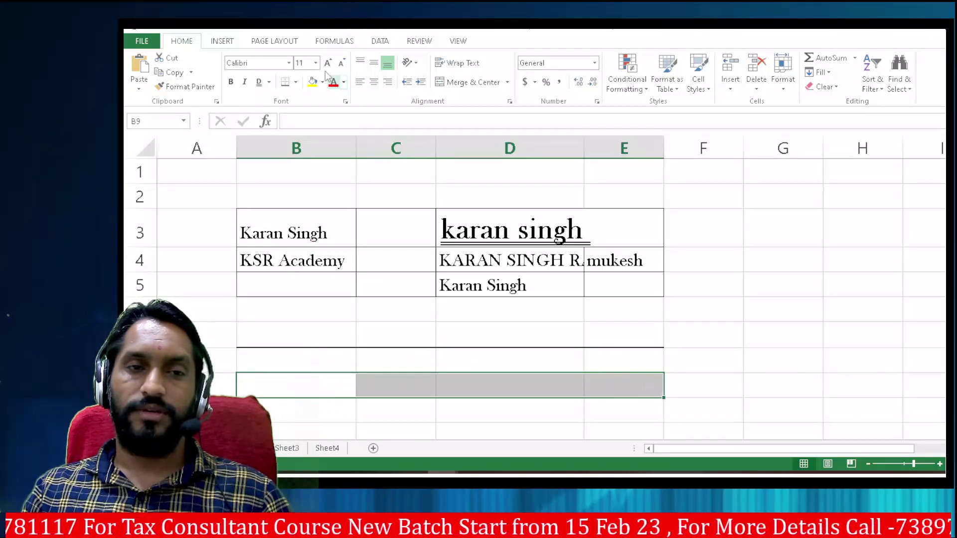
{"action": "left_click", "coordinate": [296, 82]}
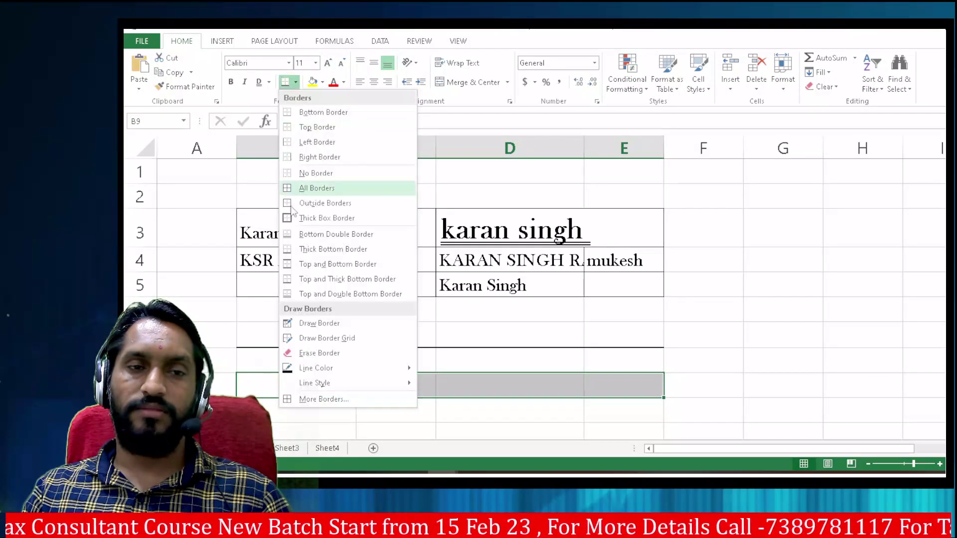
{"action": "left_click", "coordinate": [320, 241]}
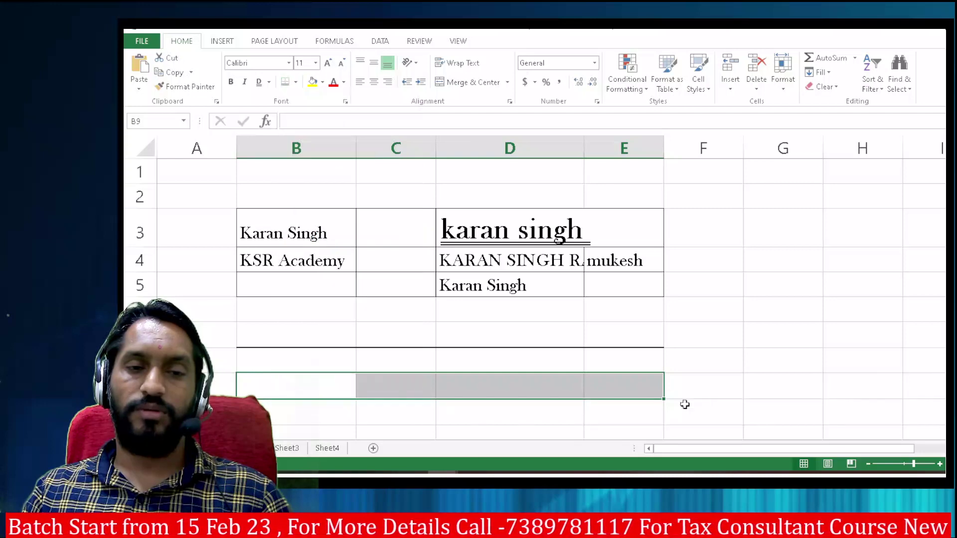
{"action": "left_click", "coordinate": [608, 379]}
{"action": "left_click", "coordinate": [643, 364]}
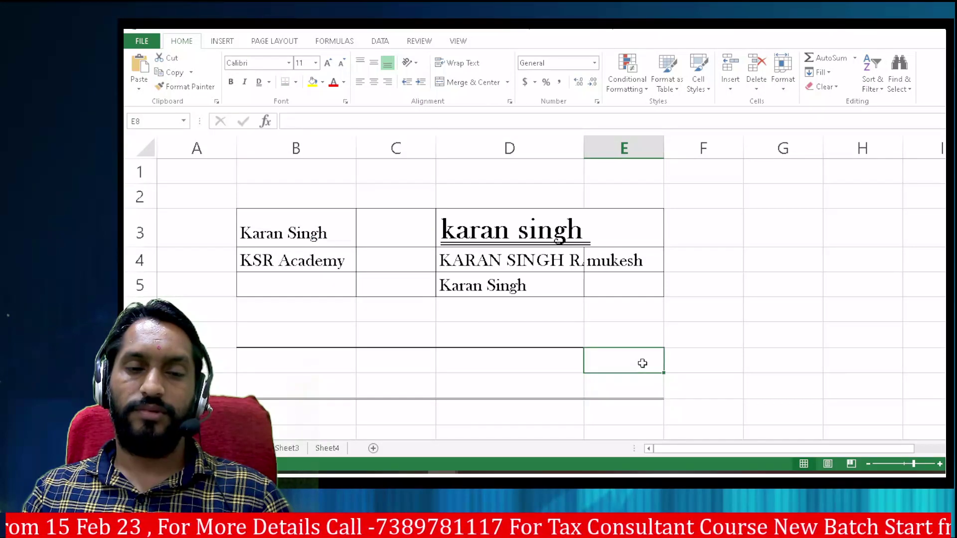